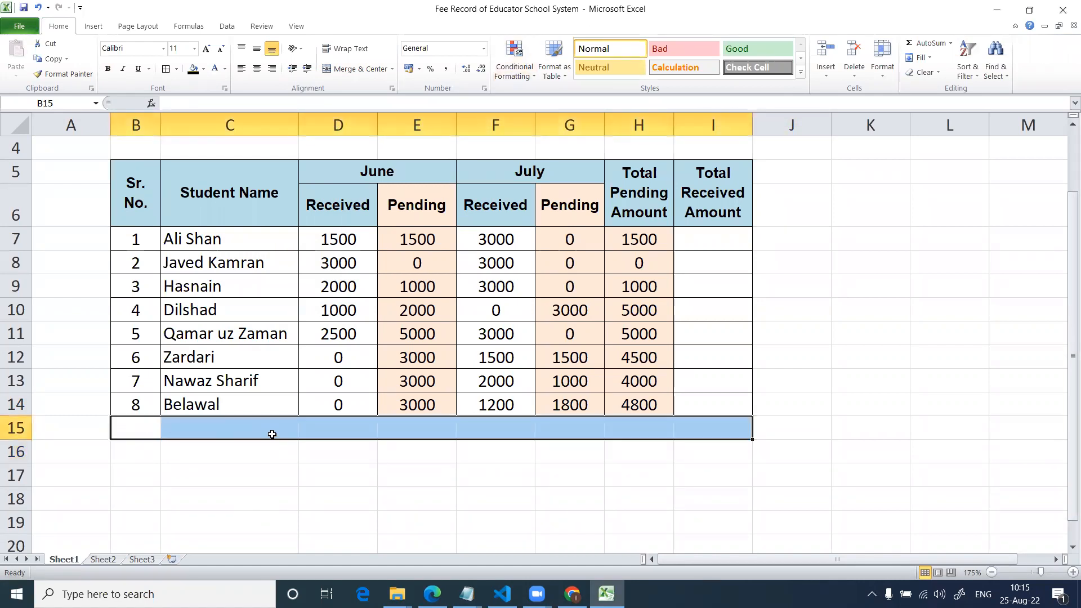
Add borders around all the cells of B15:I15 and make row 15 taller.
left_click(166, 69)
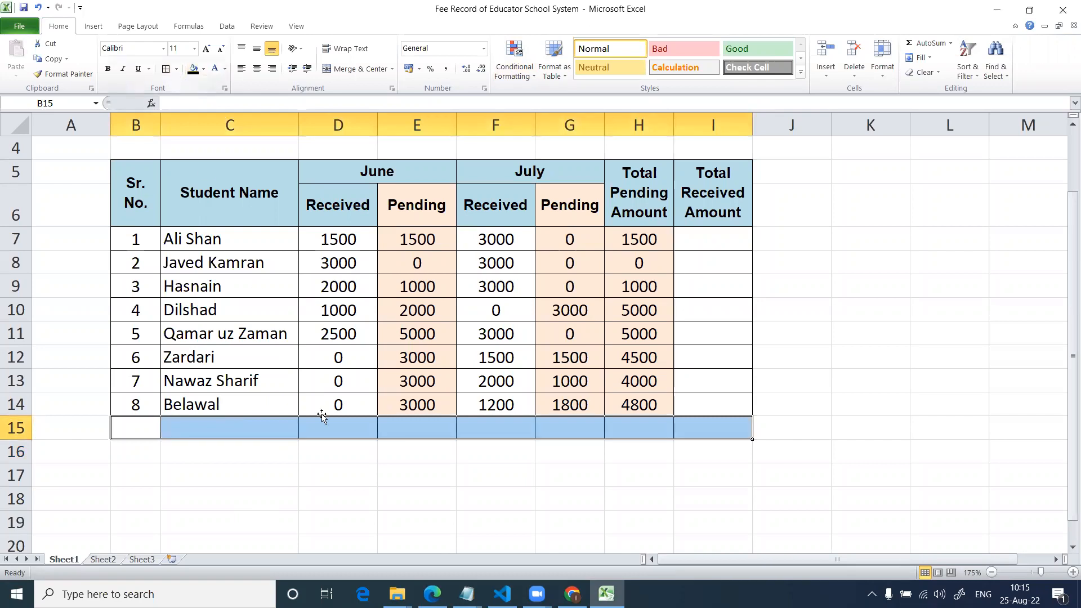
left_click(270, 463)
left_click_drag(24, 438, 30, 451)
left_click_drag(286, 442, 332, 455)
left_click(366, 433)
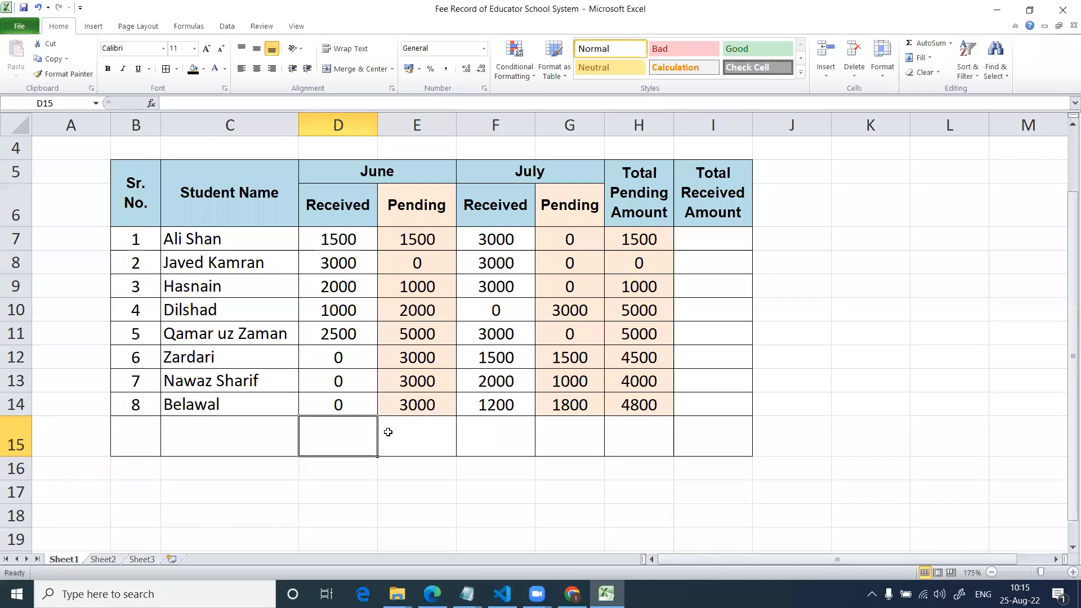
type("=")
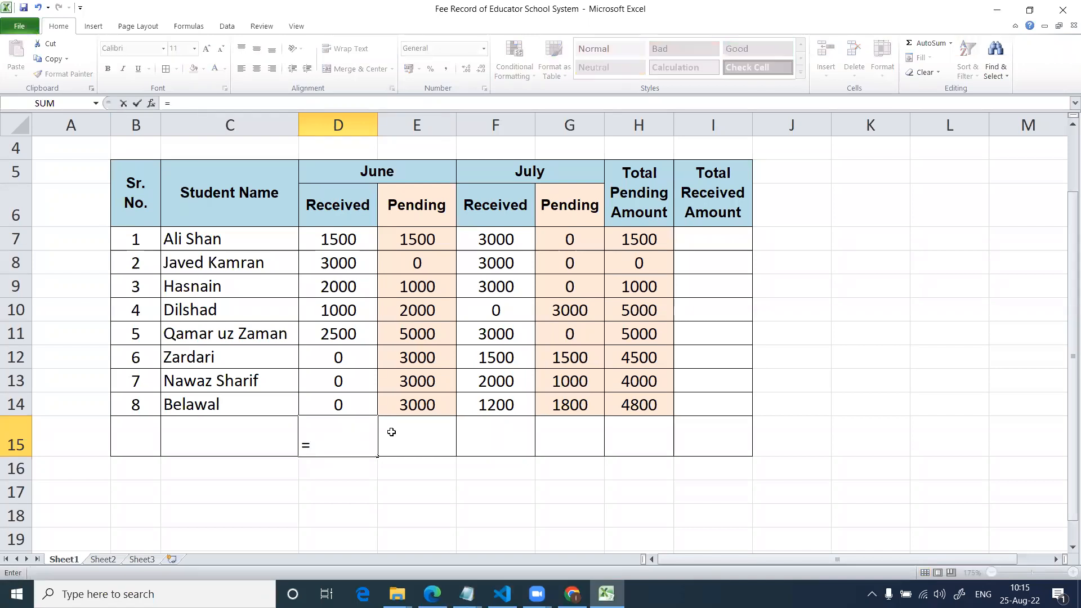
type("d7+d8")
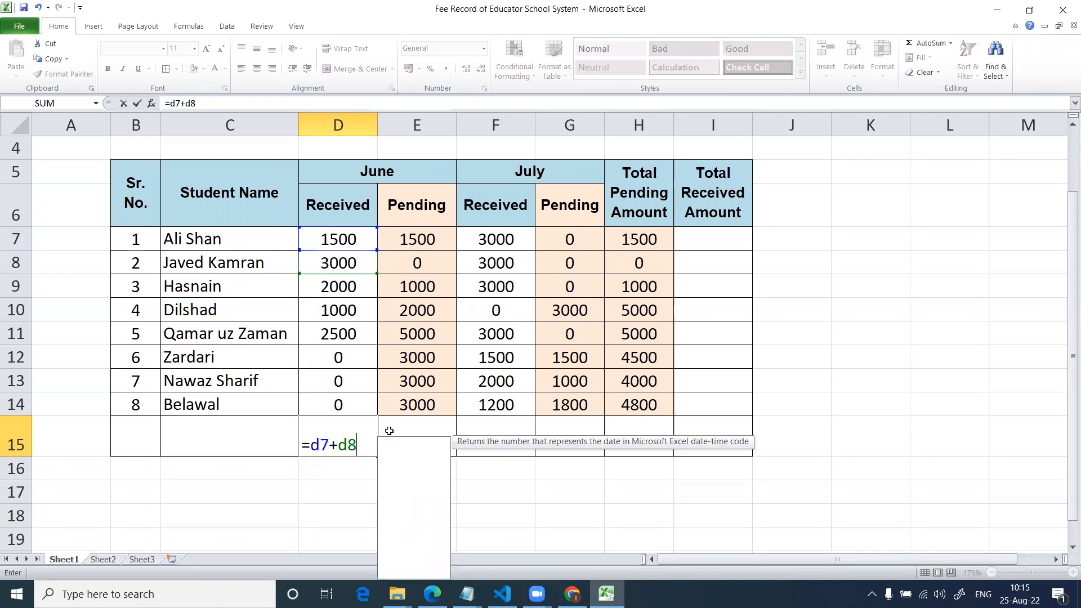
type("+d9+")
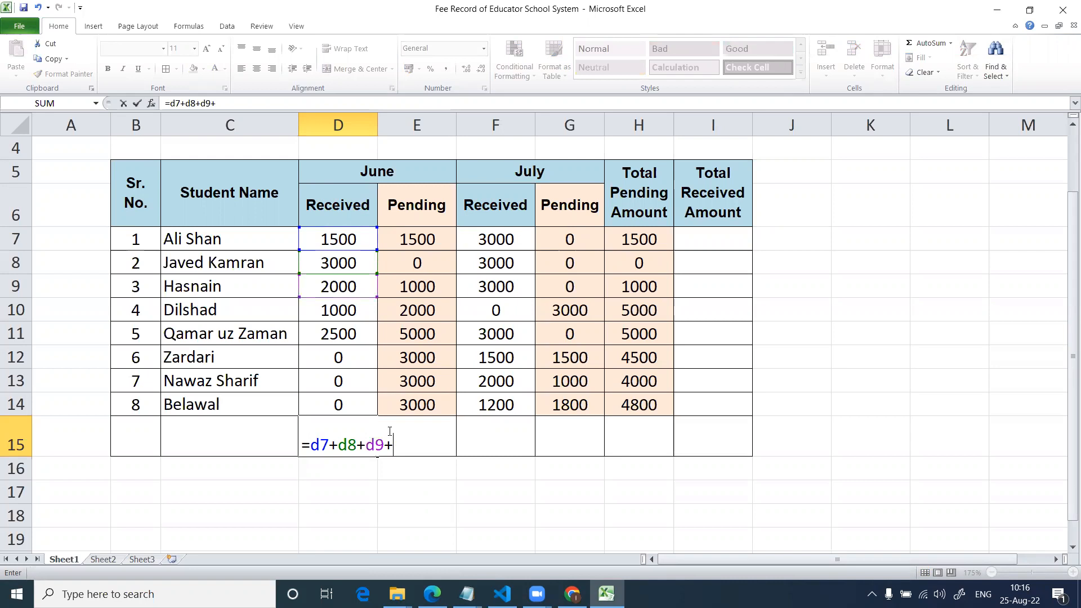
type("d10")
key("Escape")
Total the June Received column in D15 with =sum(d7:d14), and clear the cell.
type("=")
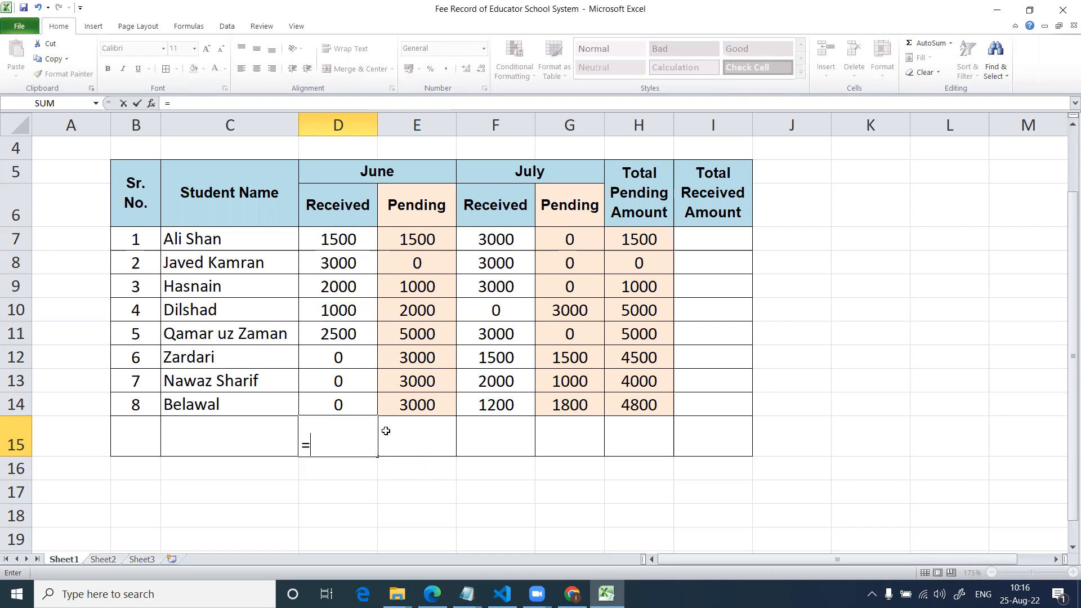
type("sum")
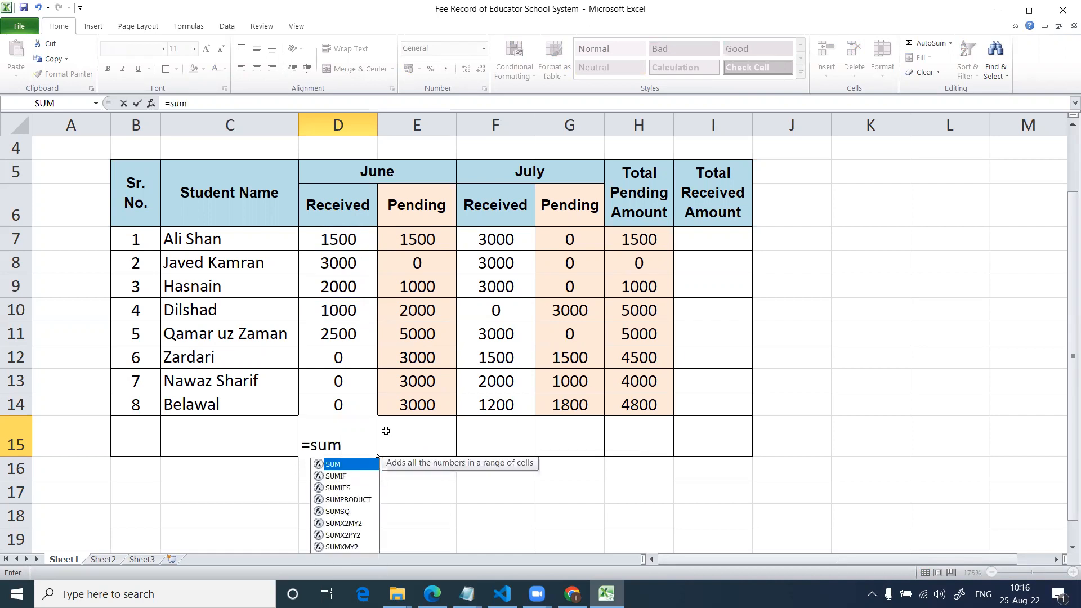
type("(")
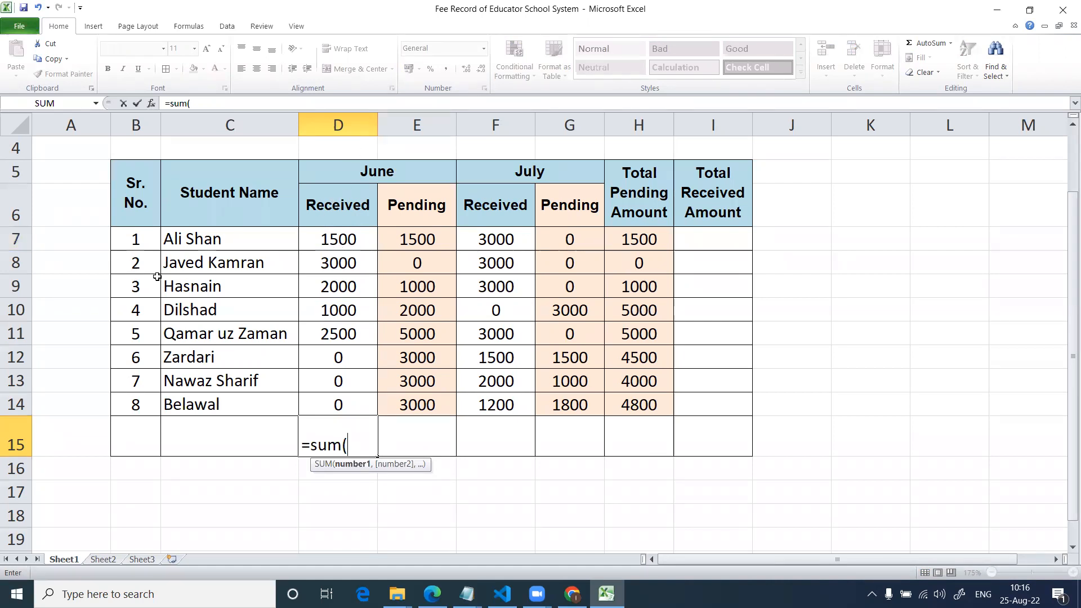
type("d7:")
type("d14")
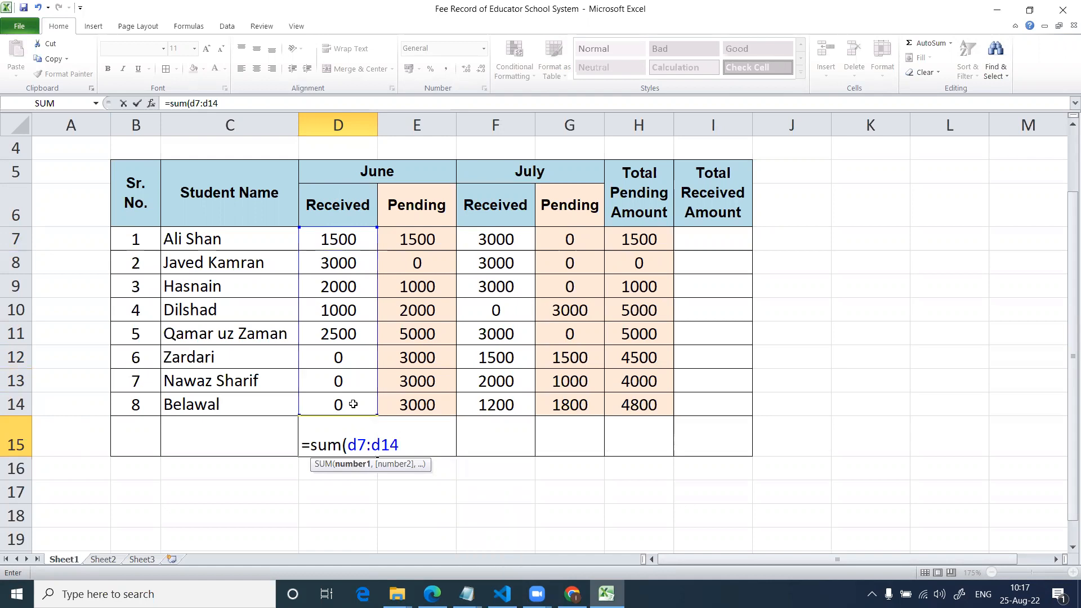
type(")")
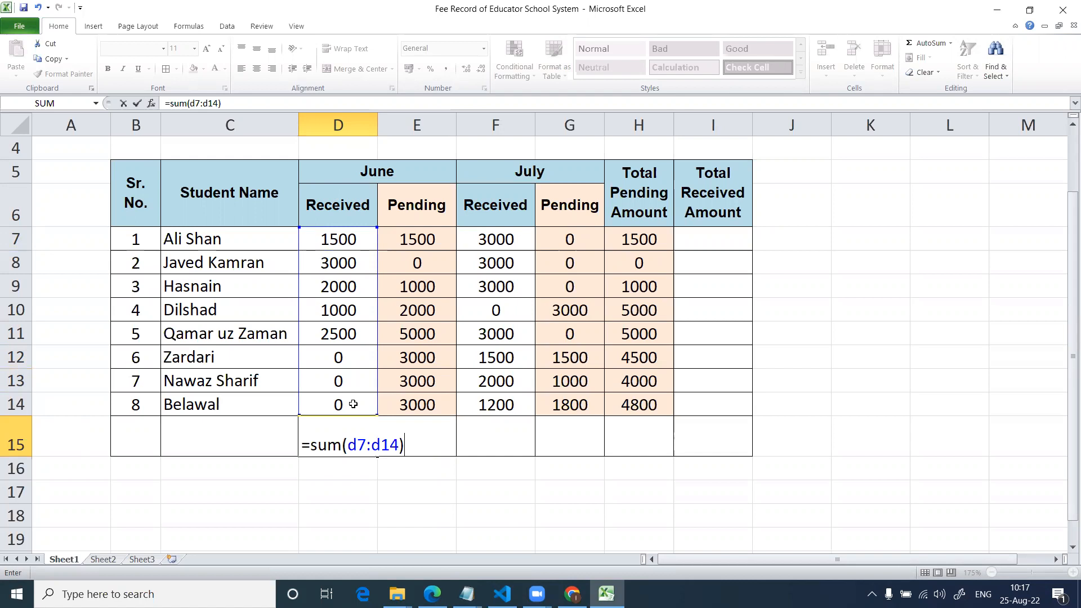
key("Return")
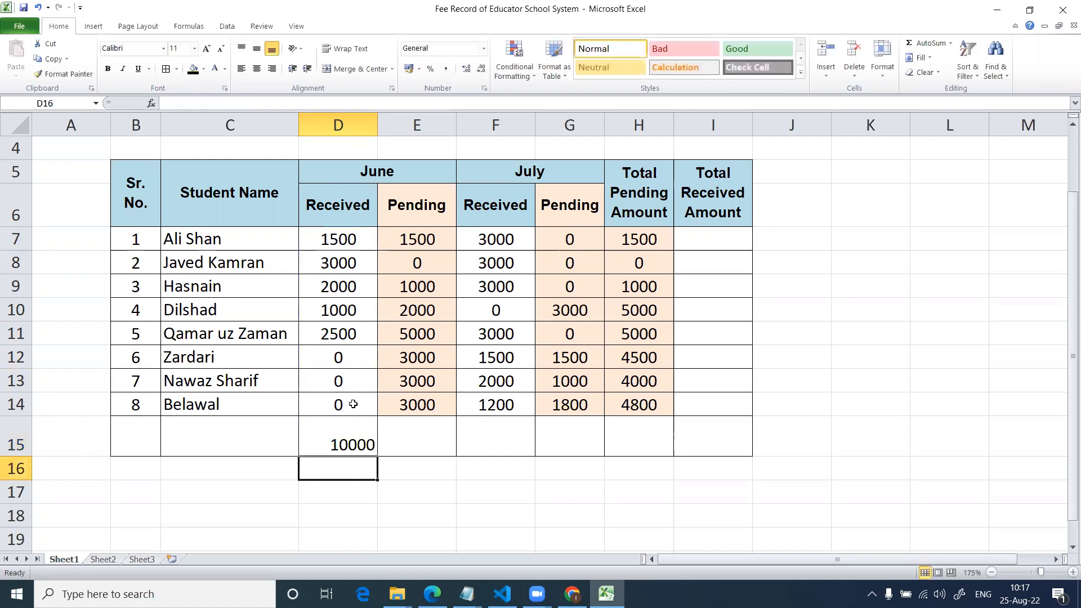
key("Up")
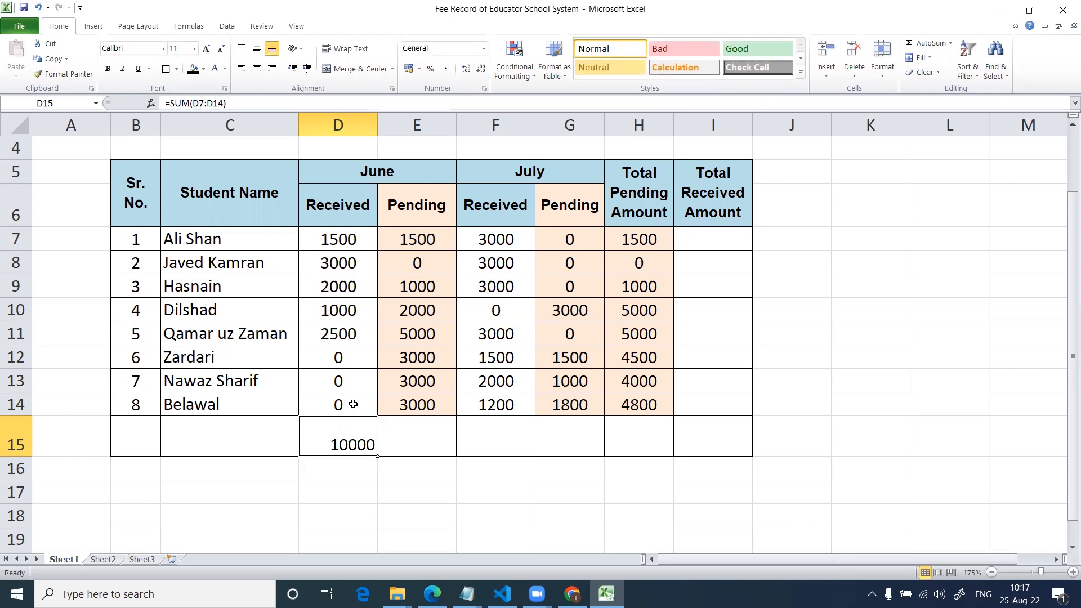
key("Delete")
Enter =sum(d7:d14) in D15 again, keeping that cell selected, and delete the formula.
type("=")
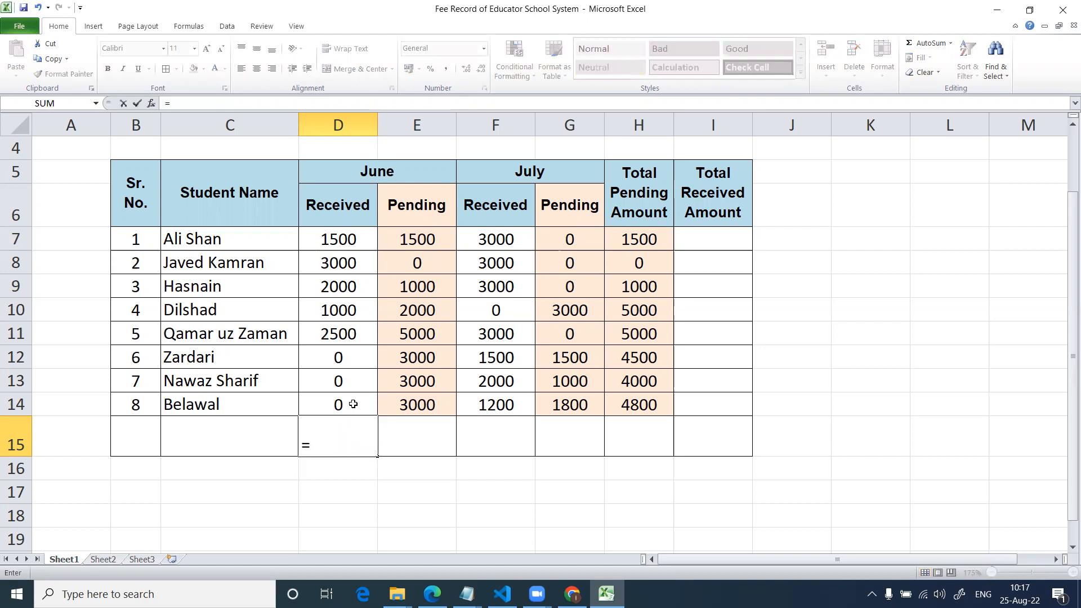
type("sum(d7")
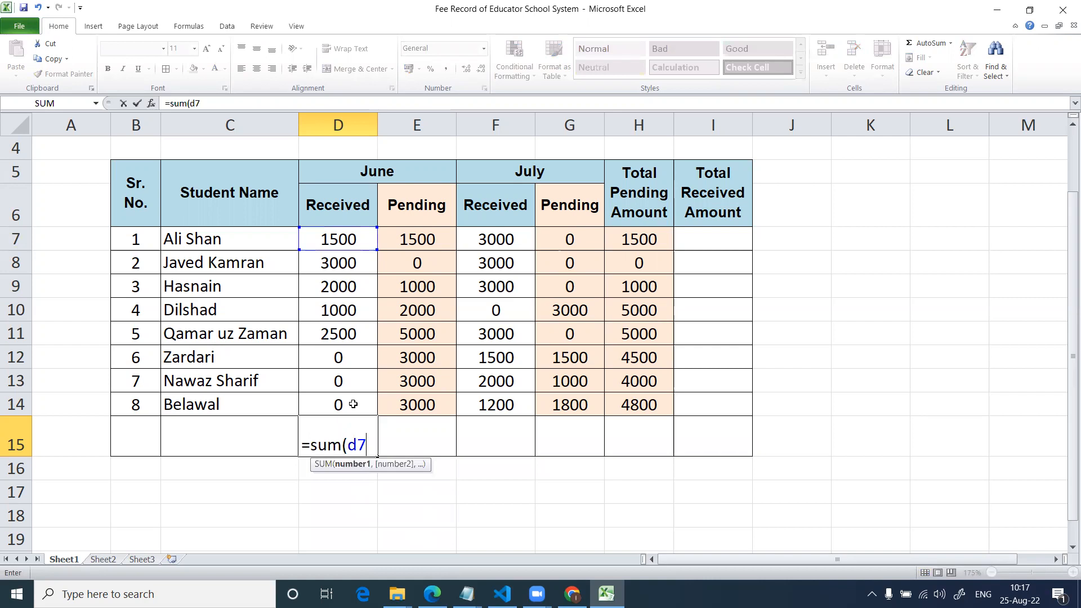
type(":d14)")
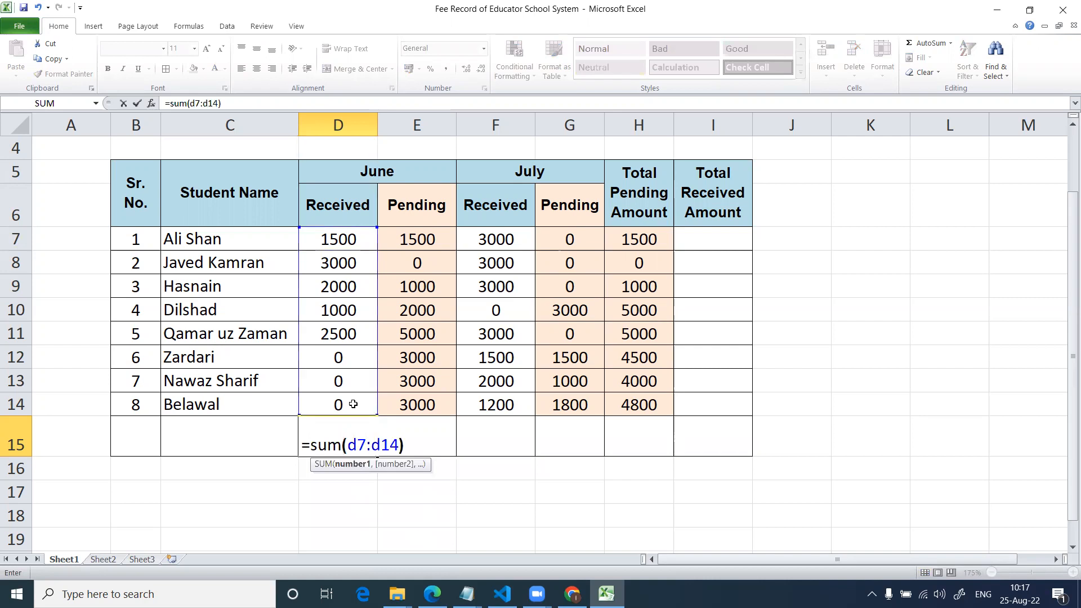
key("ctrl+Return")
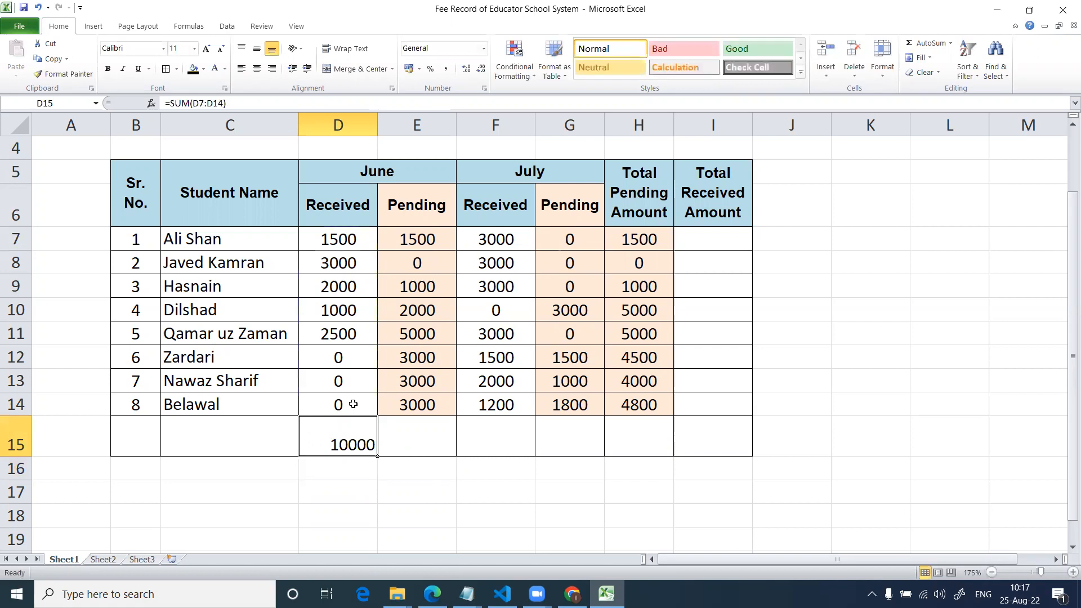
key("Delete")
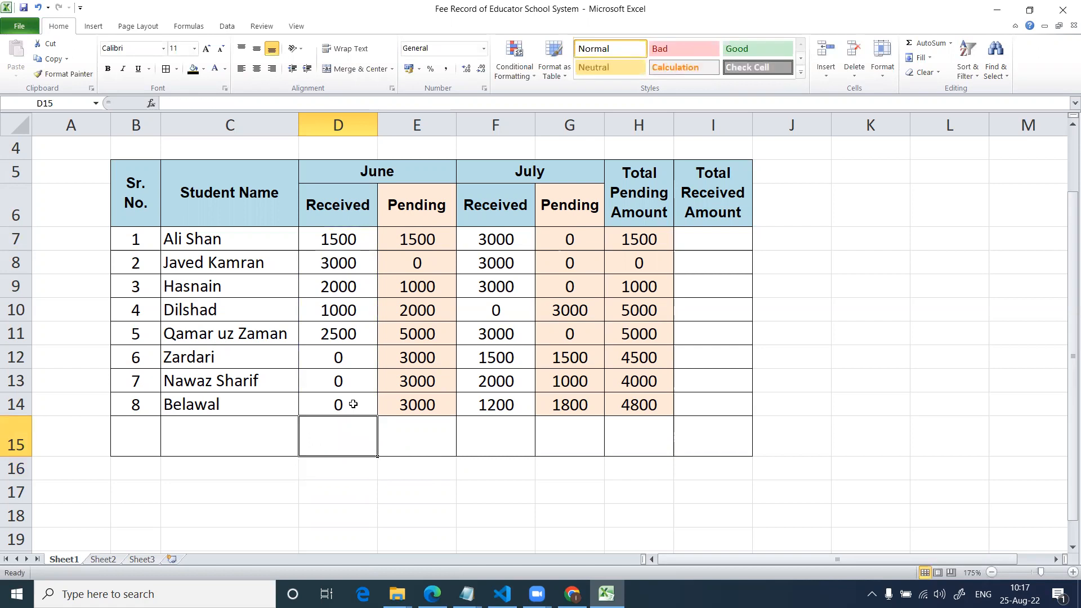
Write the shortcut note "alt+=" in cell C17 below the table.
key("Down")
key("Down")
key("Left")
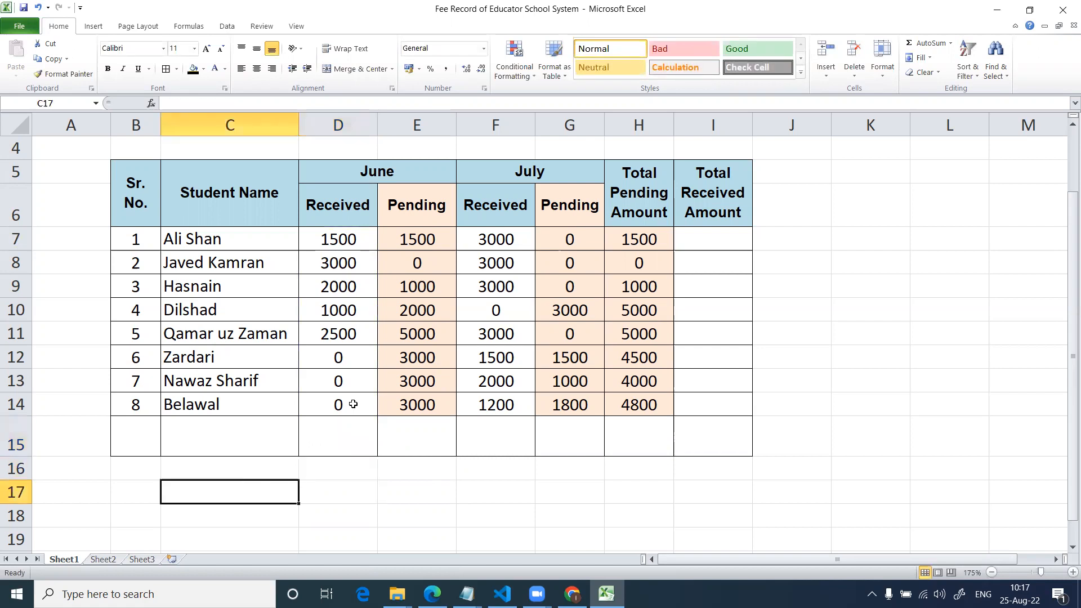
type("alt+=")
key("Return")
Total the June Received column D7:D14 in D15 with AutoSum.
key("Up")
key("Up")
key("Up")
key("Right")
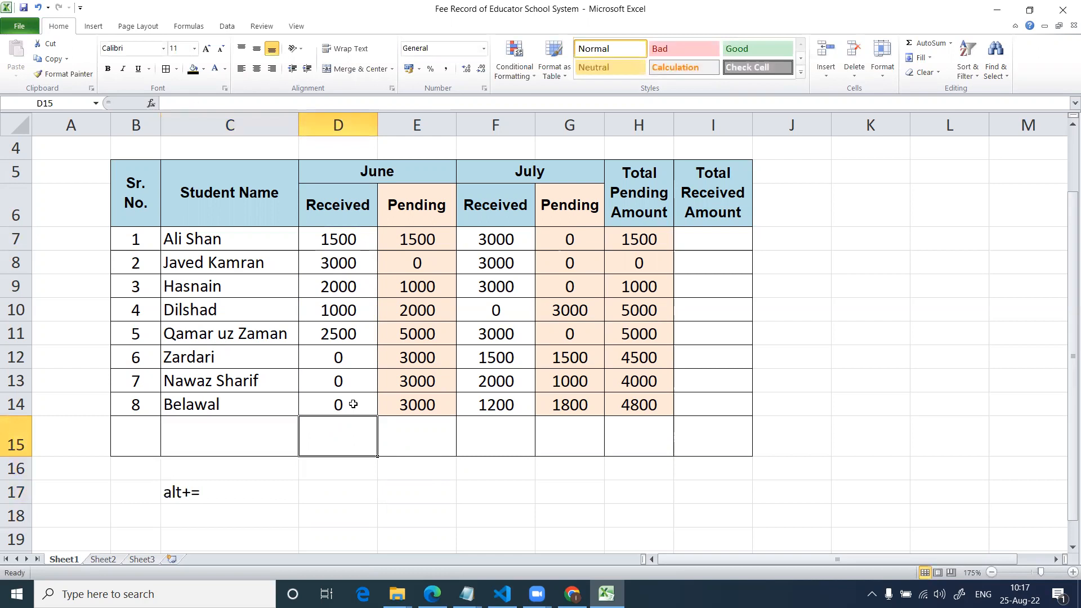
key("alt+equal")
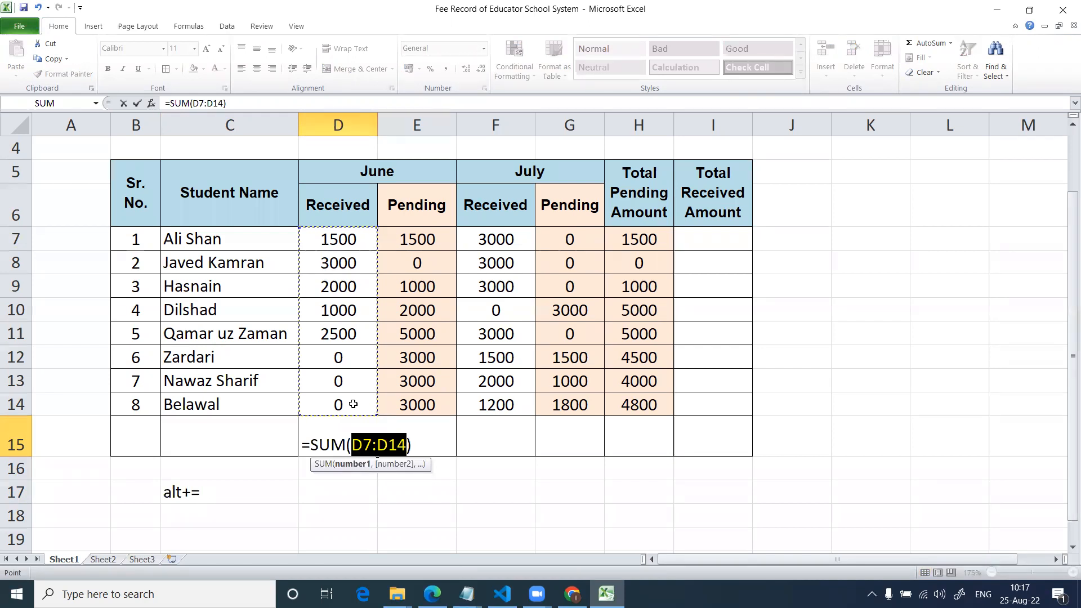
key("Return")
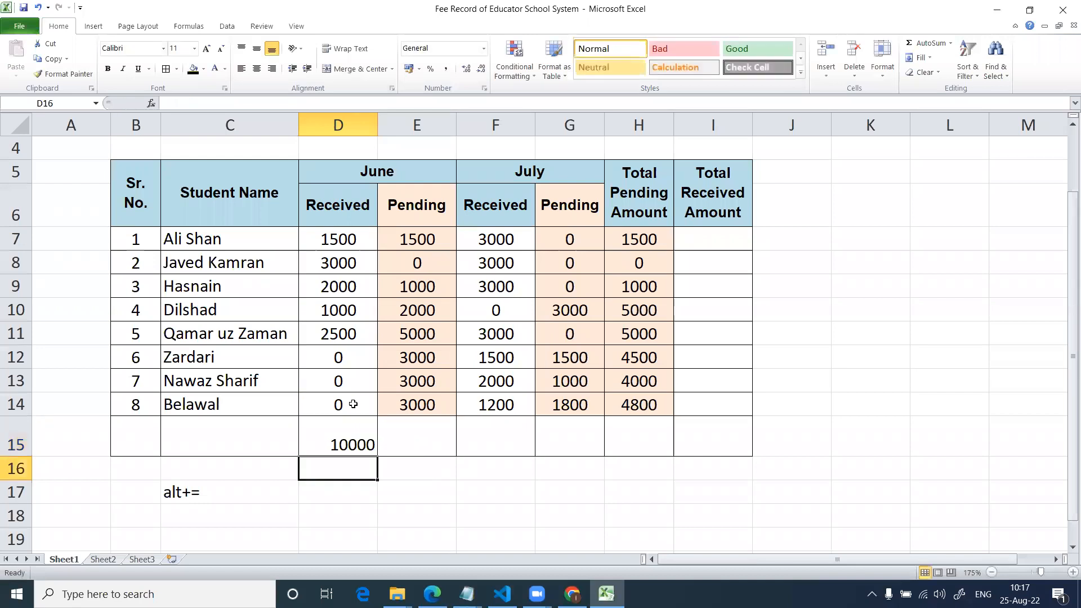
AutoSum the June Pending, July Received and July Pending columns into E15, F15 and G15.
key("Up")
key("Right")
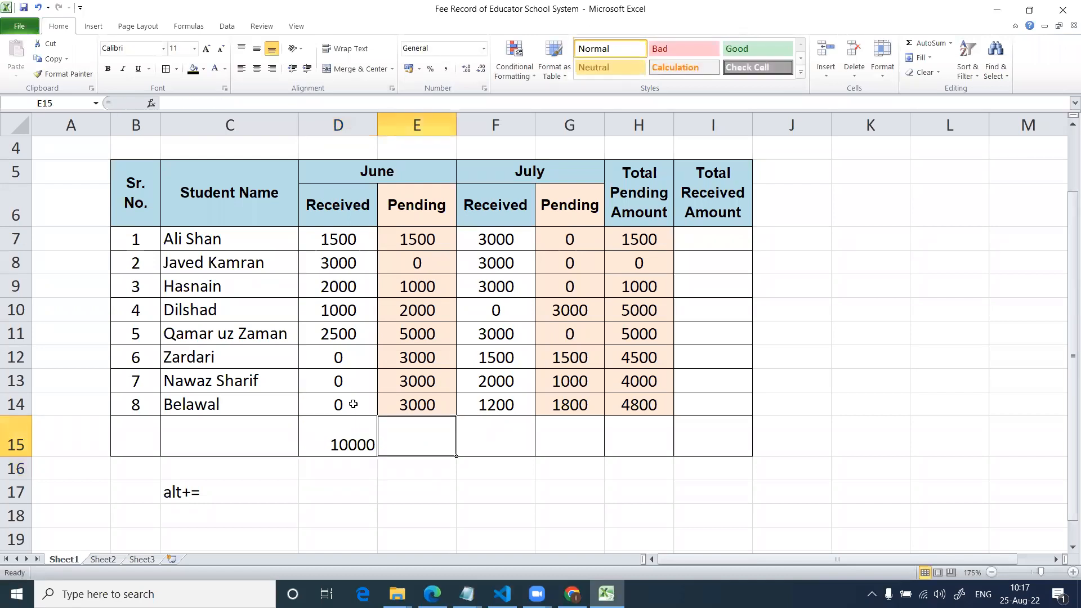
key("alt+equal")
key("Return")
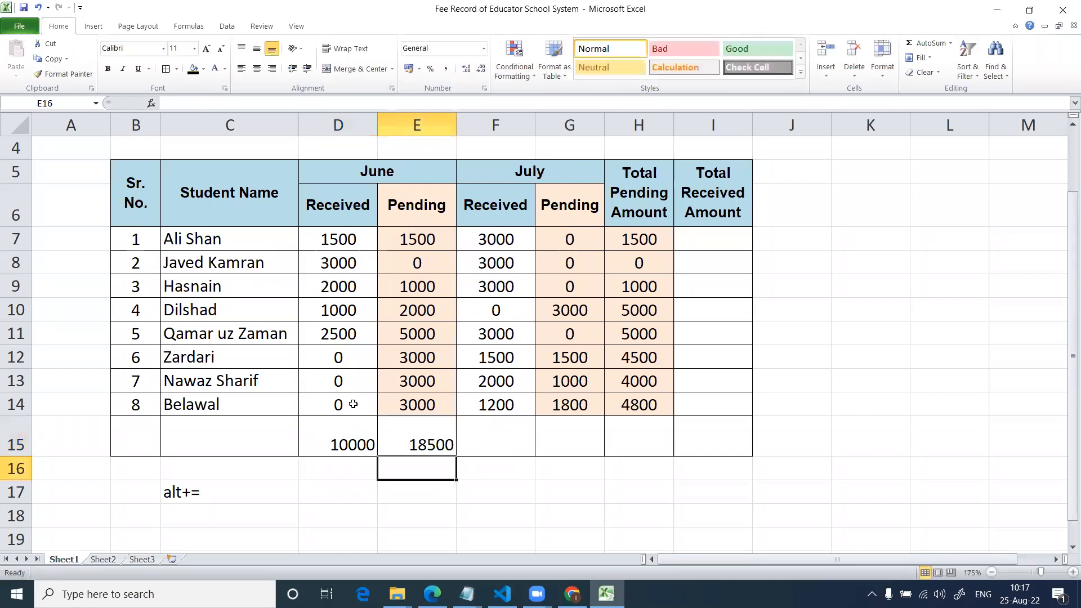
key("Up")
key("Right")
key("alt+equal")
key("Return")
key("Up")
key("Right")
key("alt+equal")
key("Return")
AutoSum the Total Pending Amount column into H15, and clear that total.
key("Up")
key("Right")
key("alt+equal")
key("Return")
key("Up")
key("Up")
key("Up")
key("Up")
key("Up")
key("Up")
key("Up")
key("Up")
key("Up")
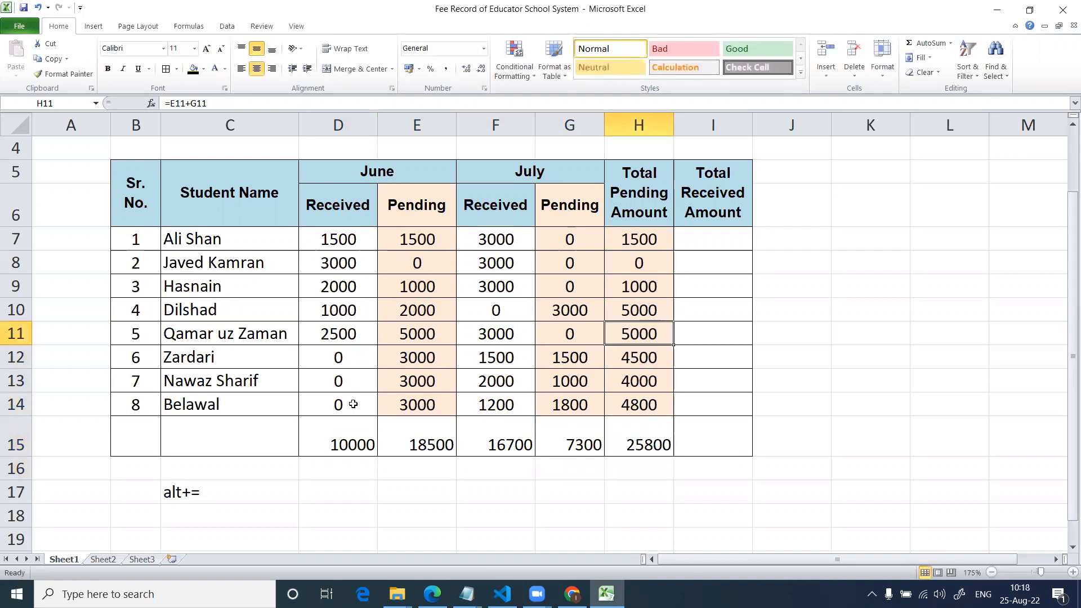
key("Down")
key("Down")
key("Down")
key("Down")
key("Down")
key("Down")
key("Down")
key("Down")
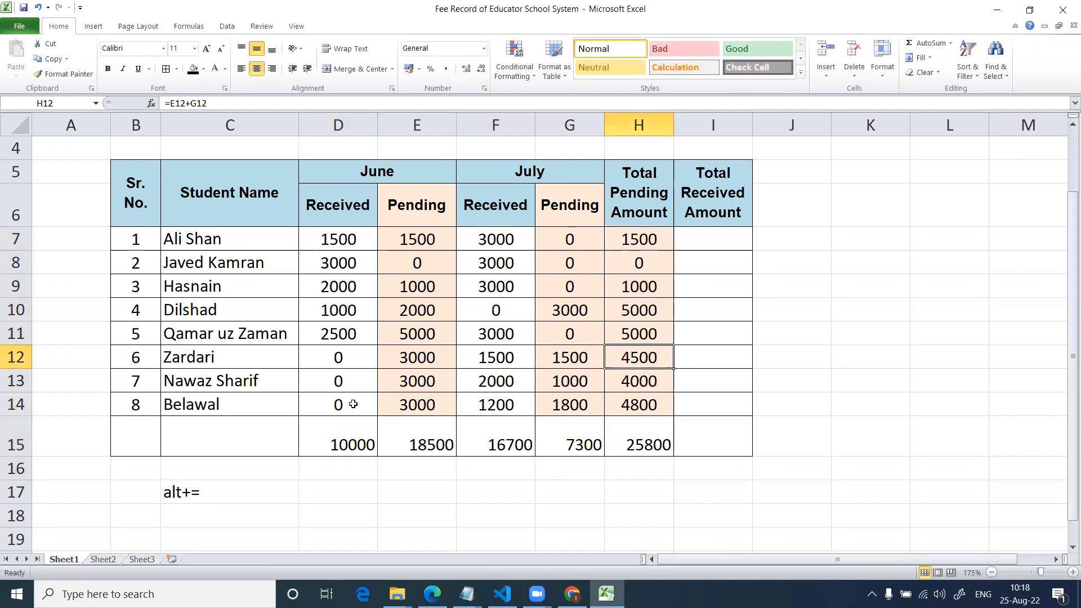
key("Delete")
Clear the Total Pending Amount formulas of all eight students in H7:H14.
key("Up")
key("shift+Up")
key("shift+Up")
key("shift+Up")
key("shift+Up")
key("shift+Up")
key("shift+Up")
key("shift+Up")
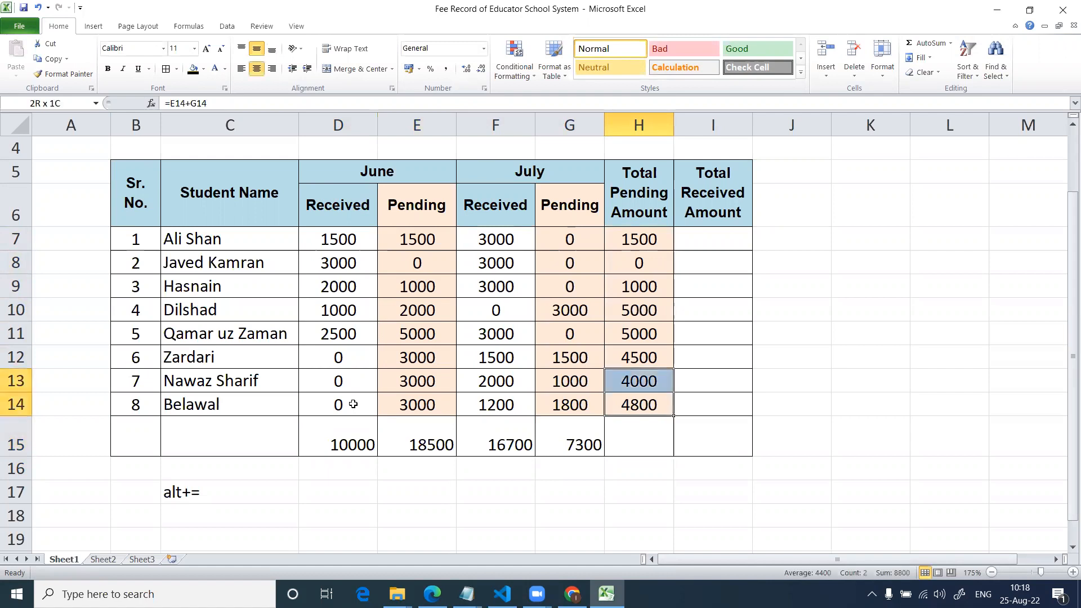
key("Delete")
Fill the Total Pending Amount cells H7:H15 with a light olive green theme color.
key("Down")
key("Down")
key("Up")
key("Up")
key("Up")
key("Up")
key("Up")
key("Up")
key("Up")
key("Up")
key("Up")
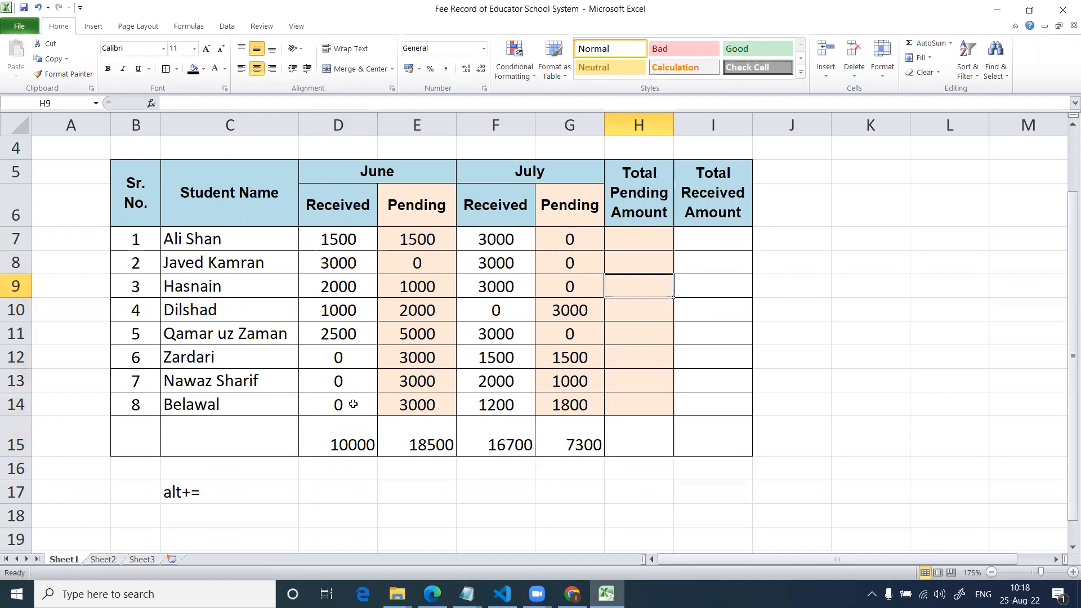
key("shift+Down")
key("shift+Down")
key("shift+Down")
key("shift+Down")
key("shift+Down")
key("shift+Down")
key("shift+Down")
key("shift+Down")
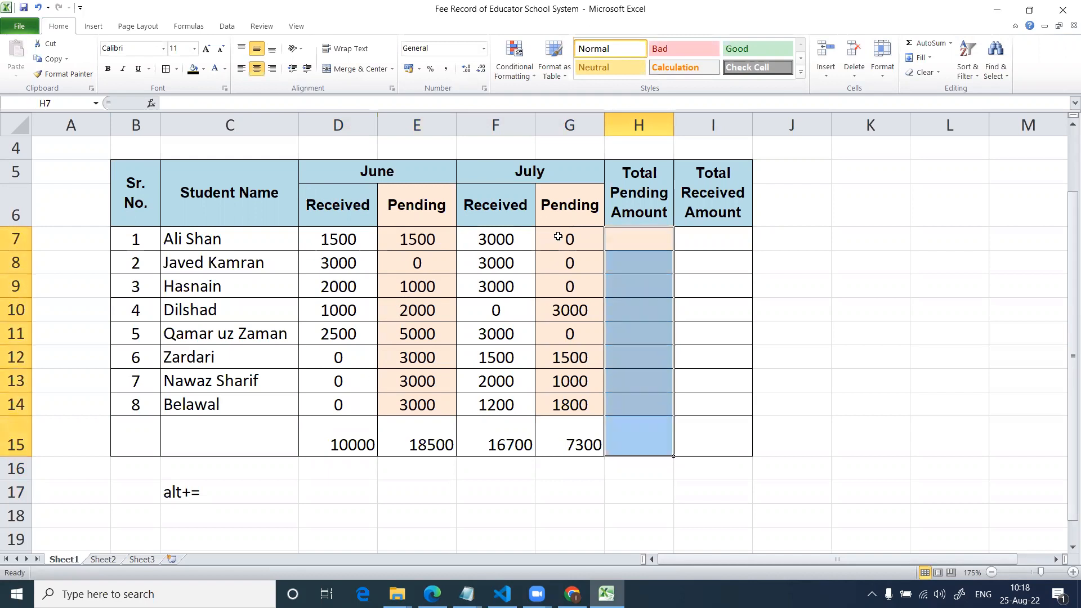
left_click(203, 69)
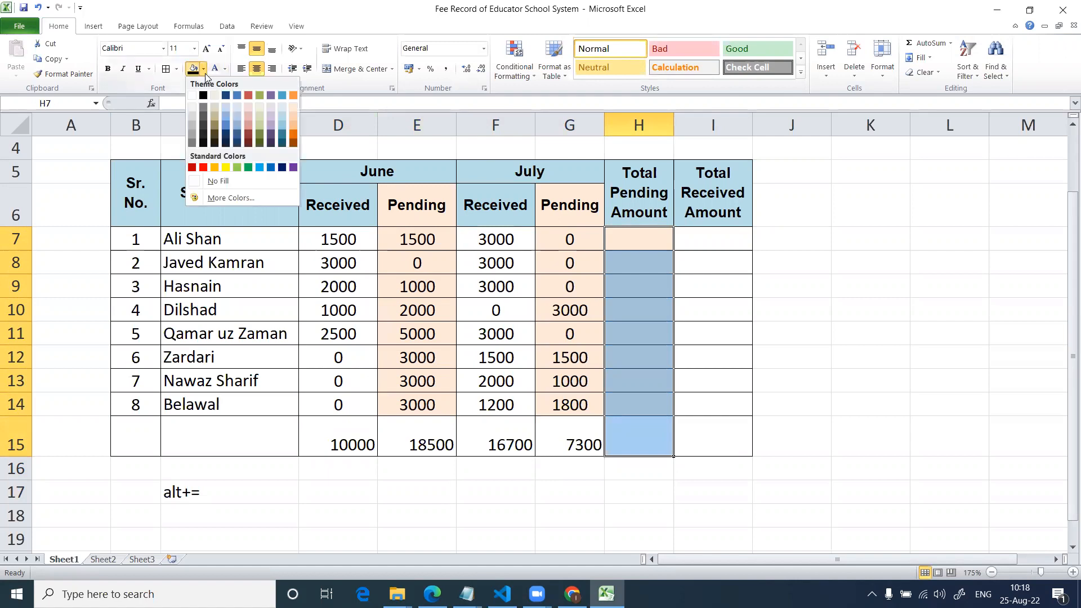
left_click(260, 124)
Fill the Total Received Amount cells I7:I15 with a light purple theme color.
left_click_drag(701, 239, 723, 427)
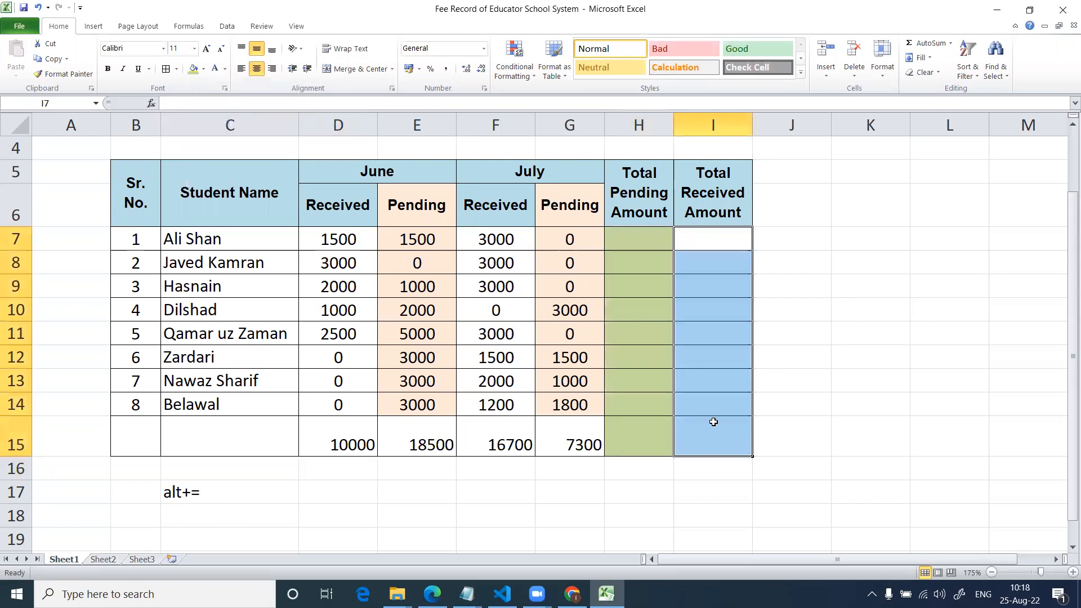
left_click(203, 69)
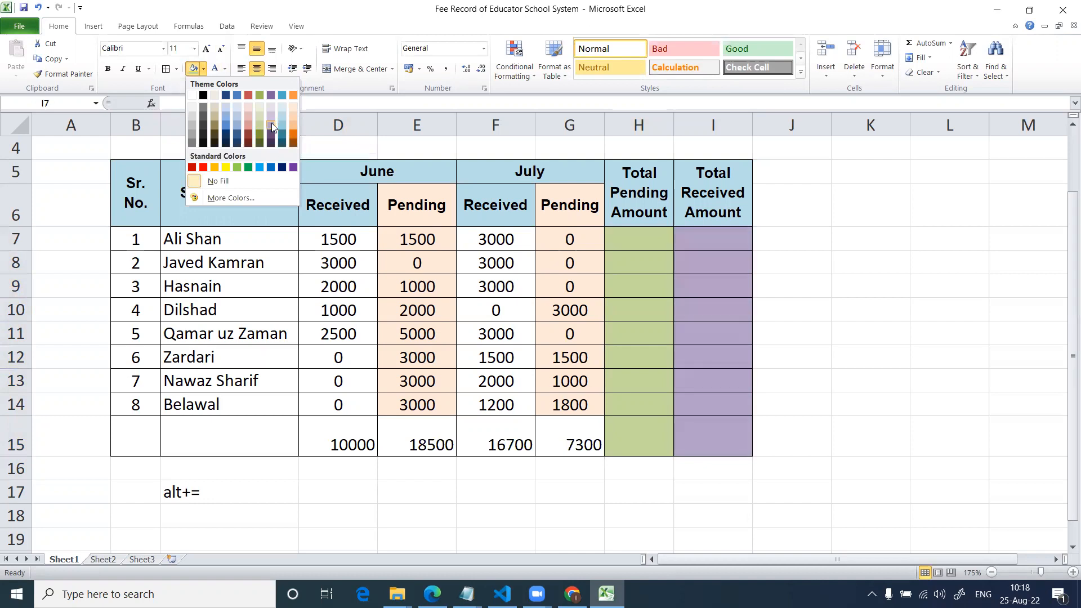
left_click(272, 123)
left_click(816, 357)
left_click(627, 404)
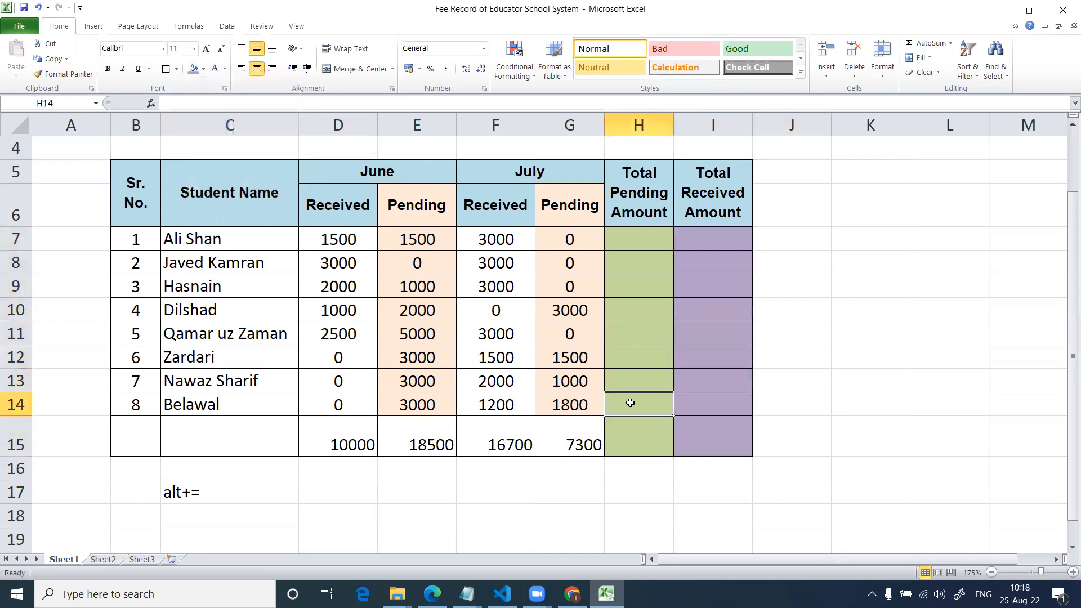
left_click(640, 241)
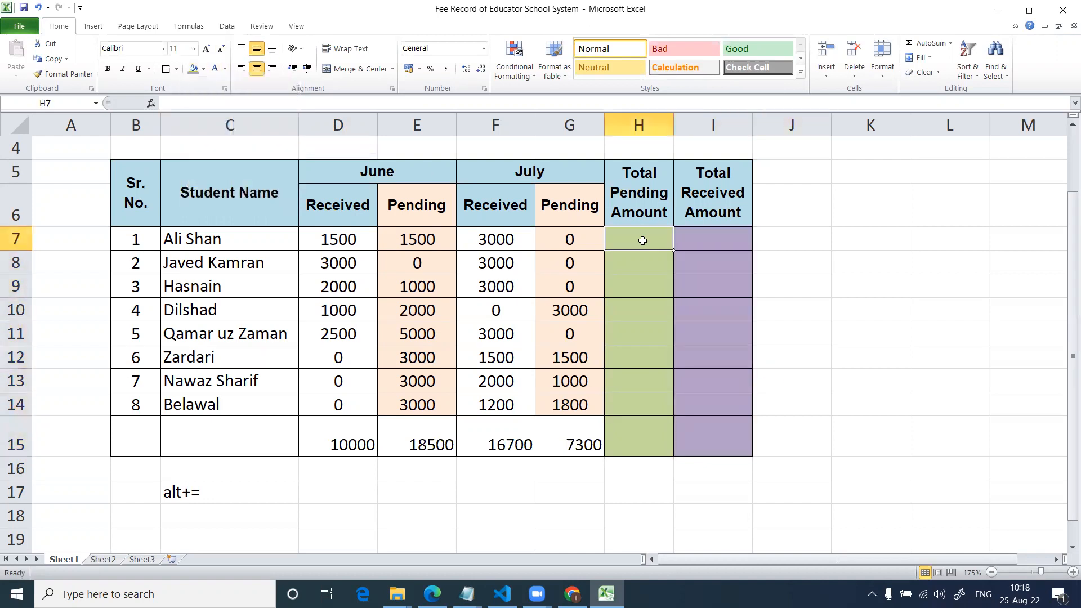
left_click(583, 240)
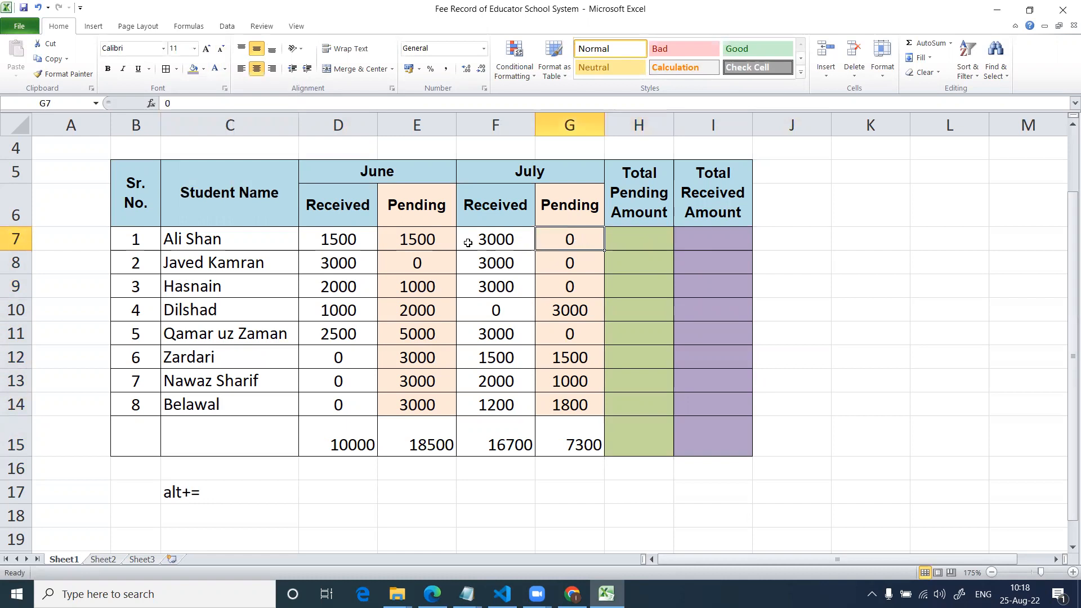
left_click(425, 241)
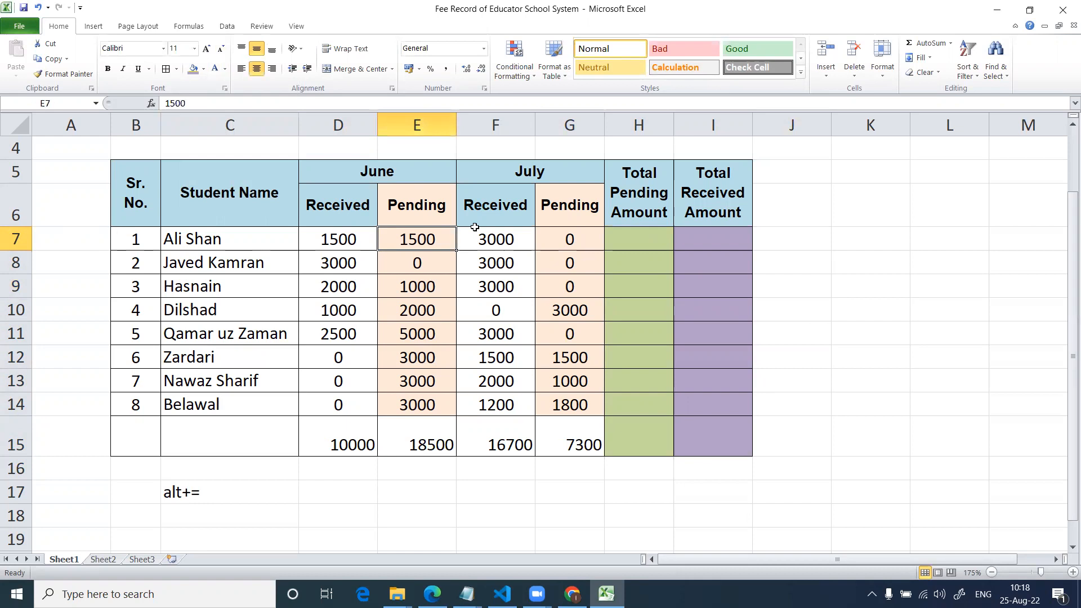
Enter the formula =E7+G7 in Total Pending Amount cell H7, and widen column H slightly.
left_click(667, 245)
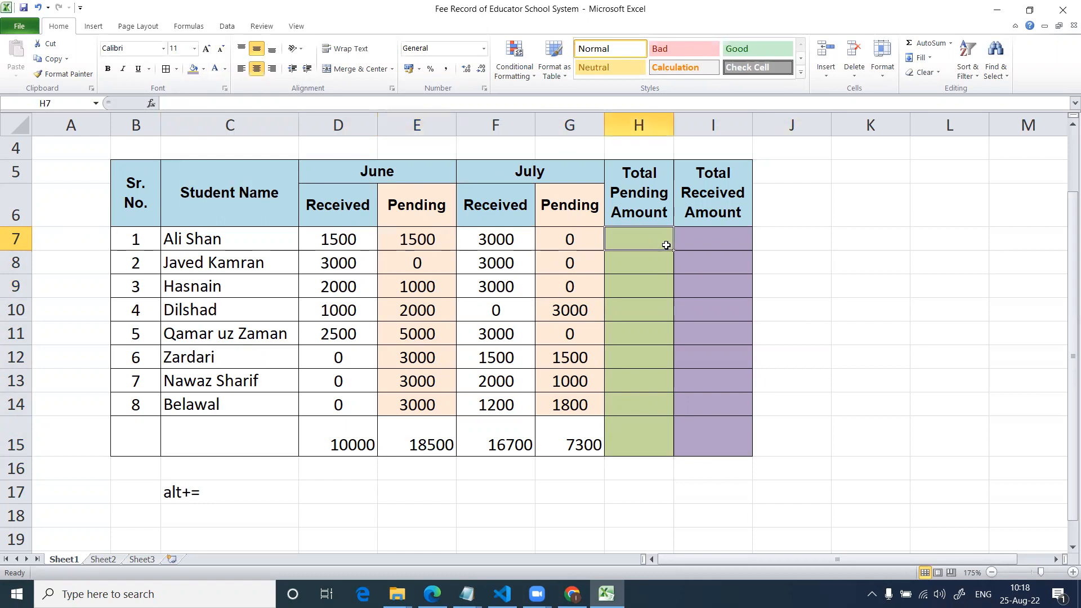
type("=")
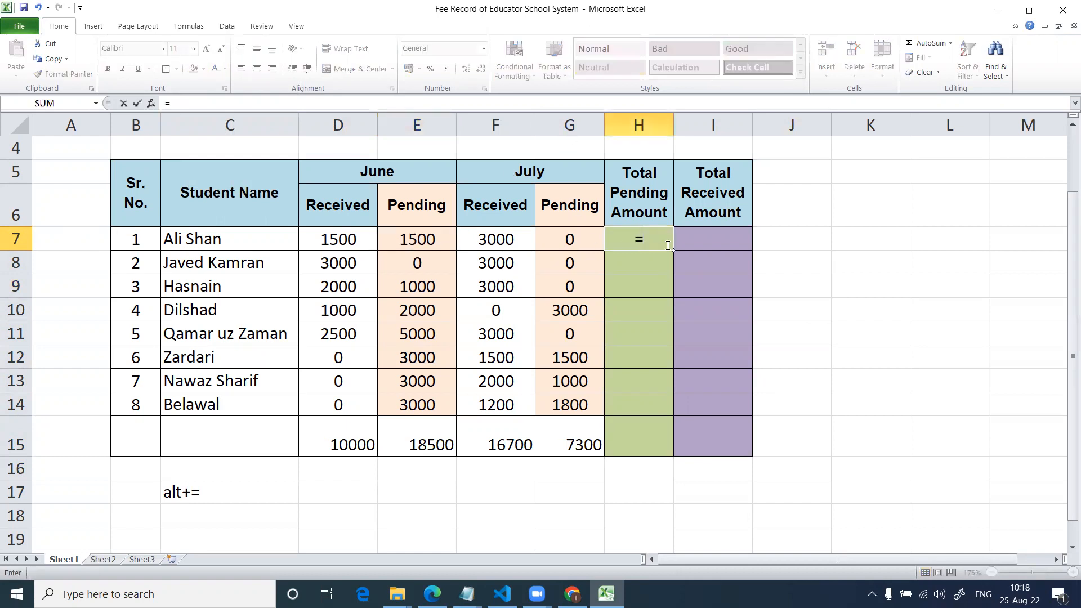
type("e7+g")
key("BackSpace")
type("g7")
key("Return")
left_click(666, 245)
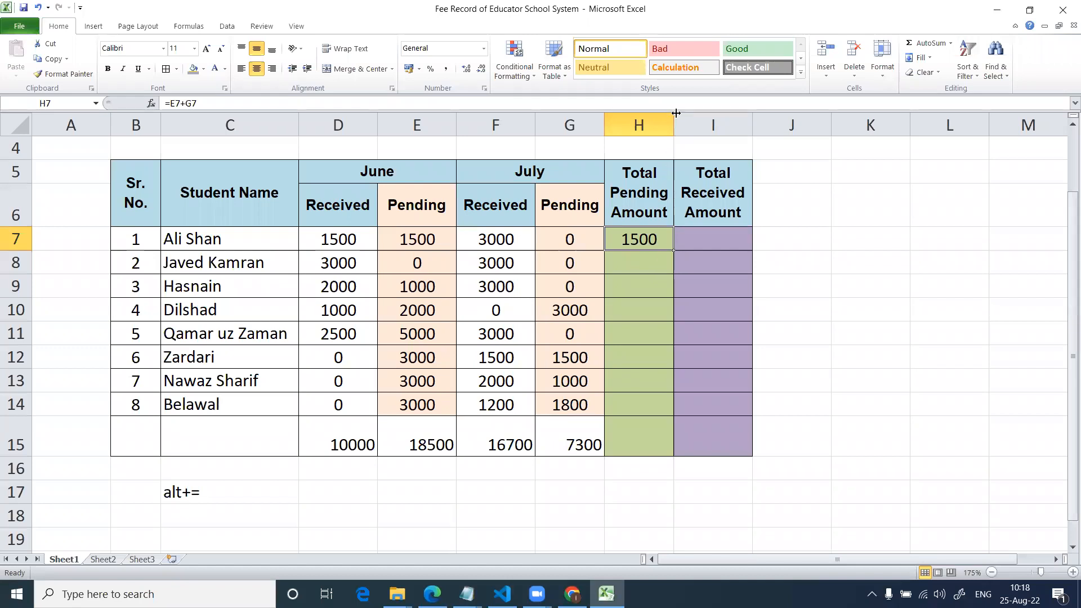
left_click_drag(674, 118, 679, 118)
Enter the formula =E8+G8 in the second student's Total Pending Amount cell H8.
left_click(629, 263)
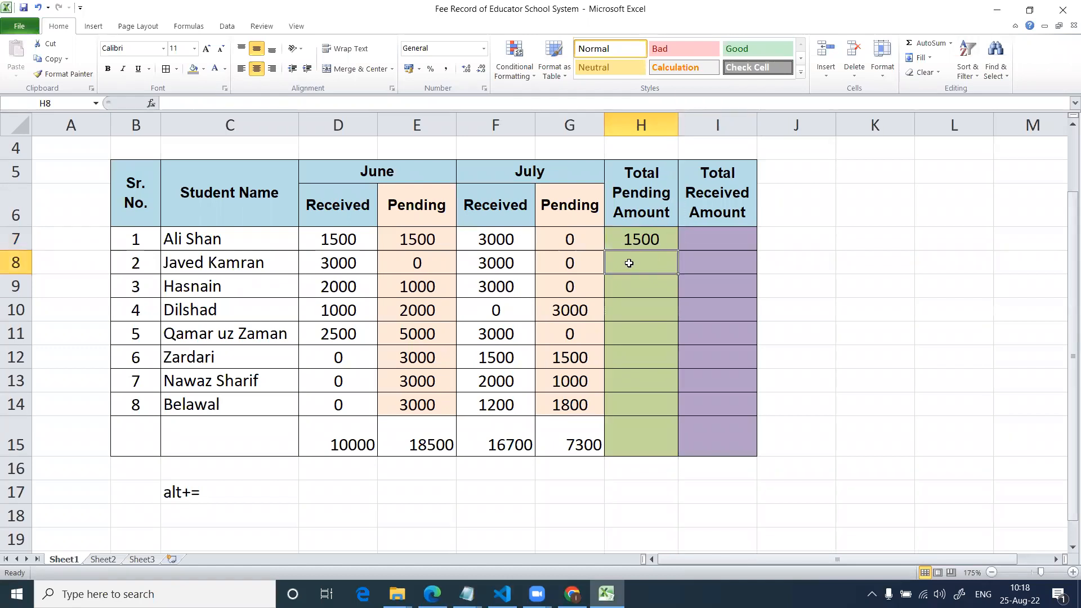
type("=")
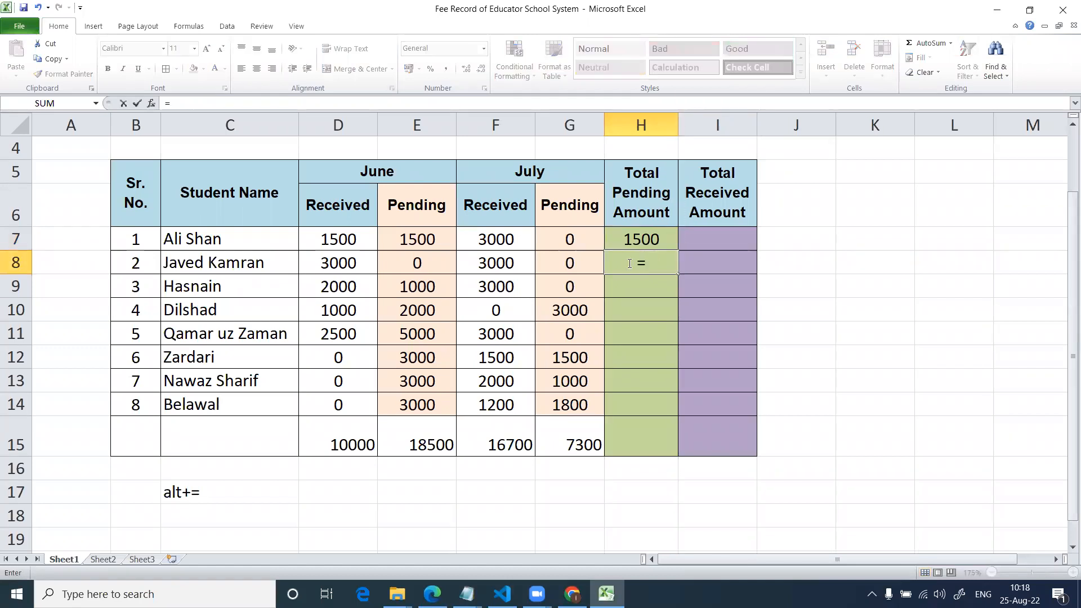
type("e8+g")
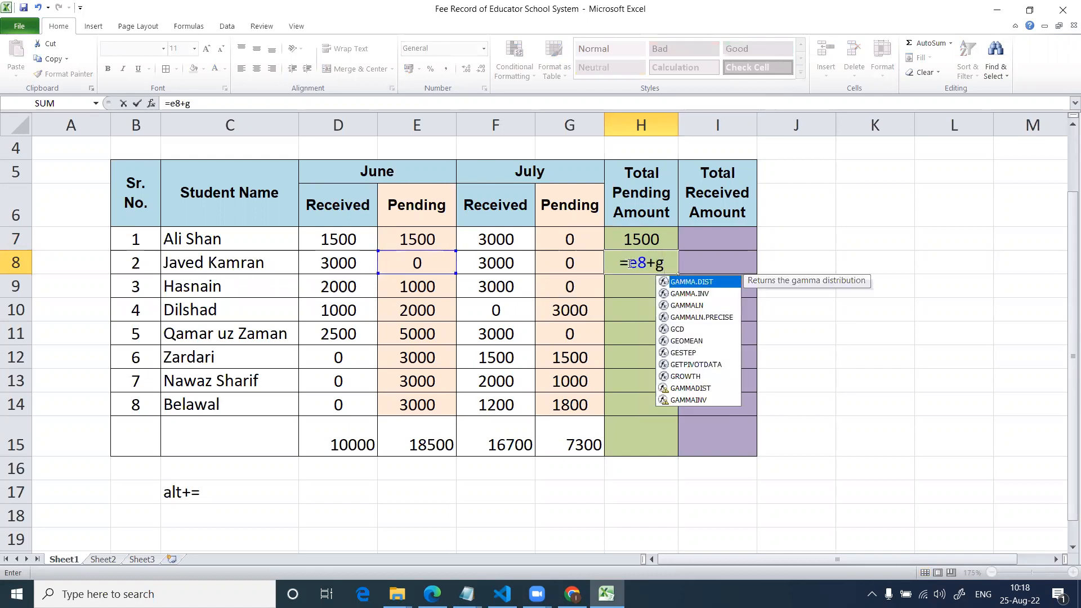
type("8")
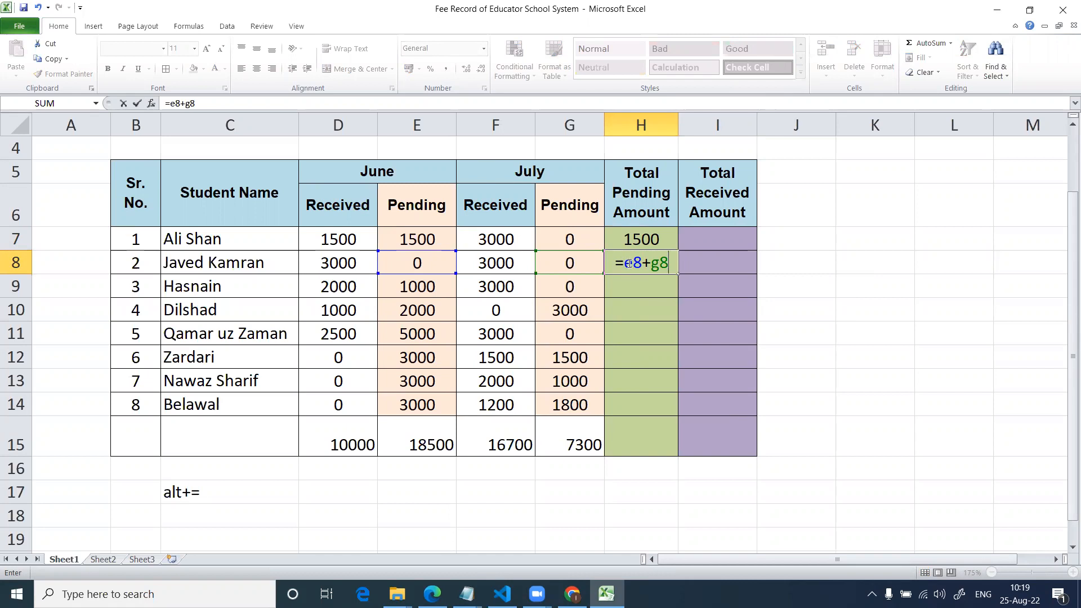
key("Return")
left_click(629, 263)
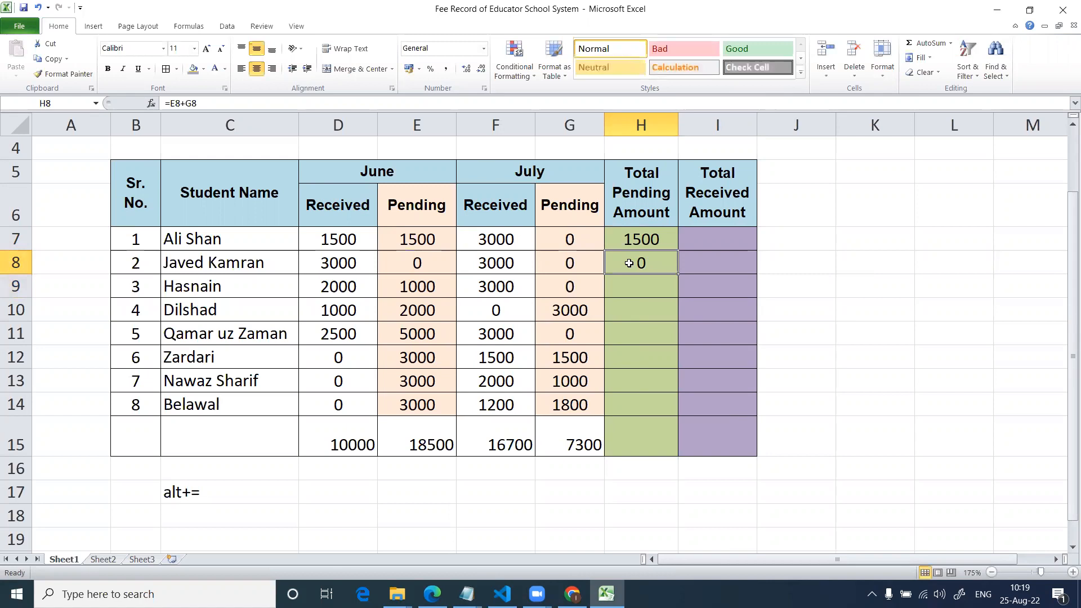
Clear the Total Pending Amount formula of the second student in H8.
key("Down")
key("Down")
key("Down")
key("Down")
key("Down")
key("Down")
key("Down")
key("Down")
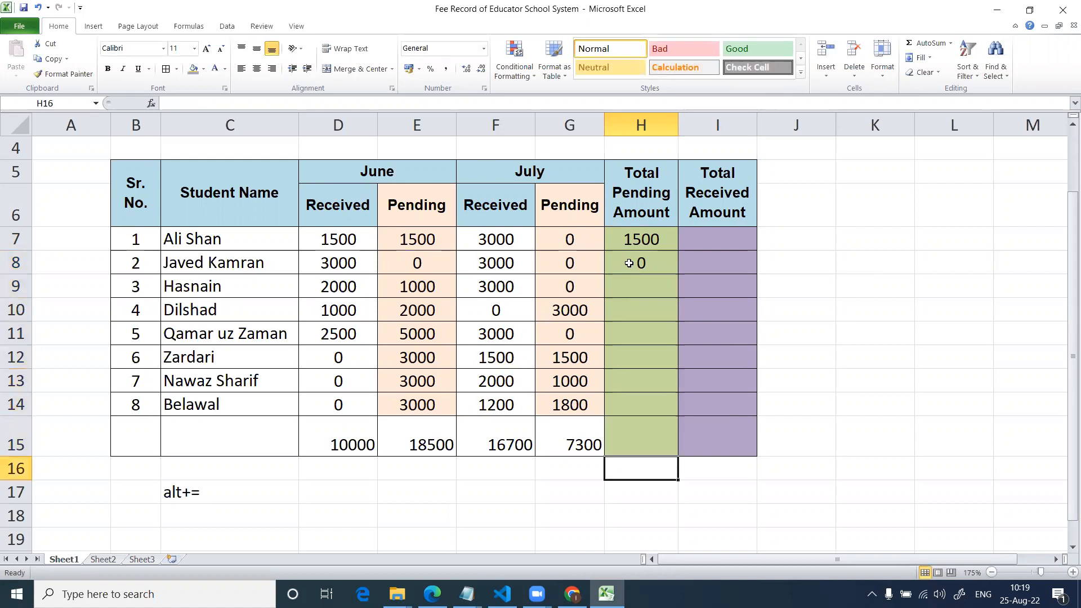
key("Up")
key("Up")
key("Up")
key("Up")
key("Up")
key("Up")
key("Up")
key("Up")
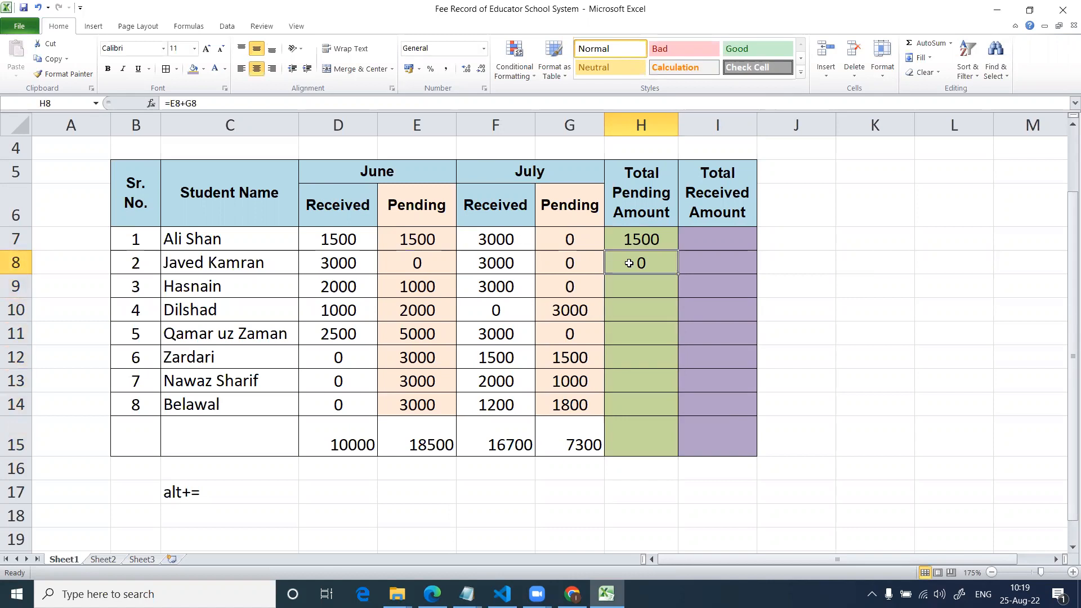
key("Delete")
Examine the second student's June and July pending amounts in cells E8 and G8.
key("Left")
key("Left")
key("Left")
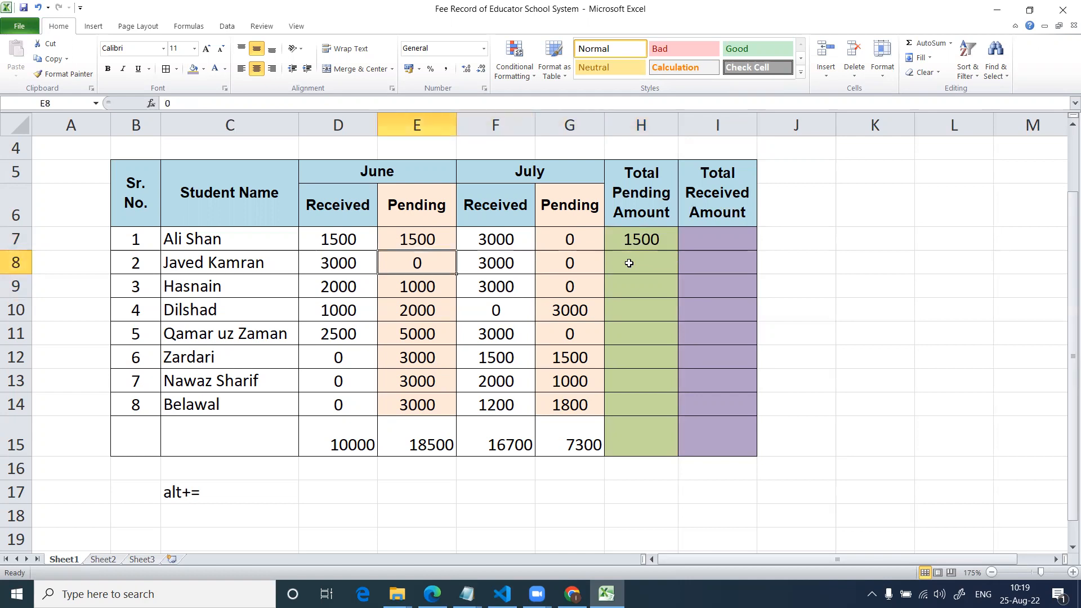
key("Right")
key("Right")
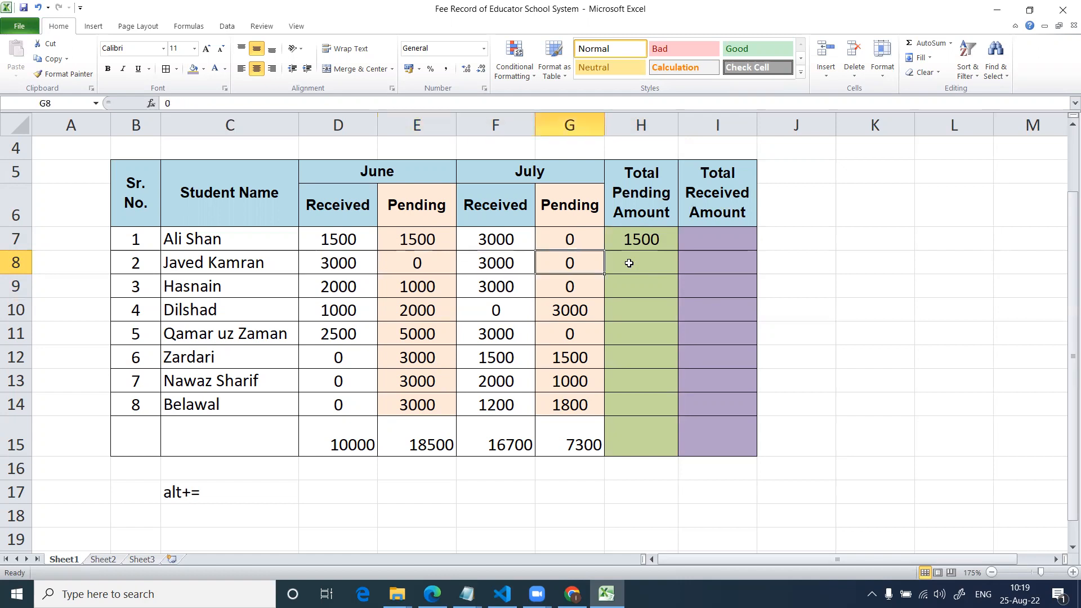
key("Left")
key("Left")
key("Right")
key("Right")
key("Left")
key("Left")
key("Right")
key("Right")
Clear the Total Pending Amount formula of the first student in H7.
key("Up")
key("Right")
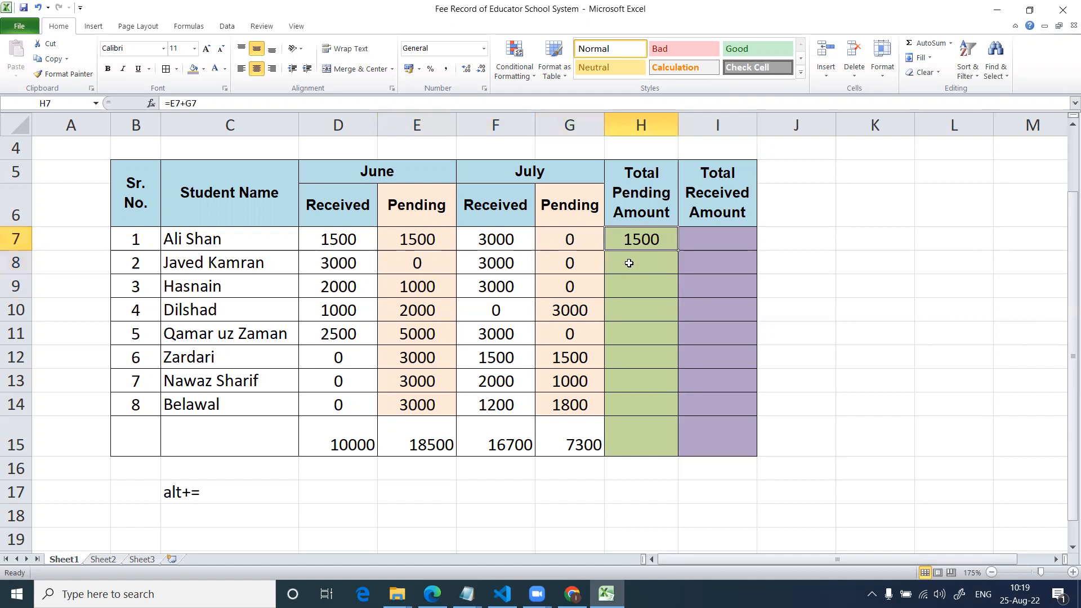
key("Delete")
type("=")
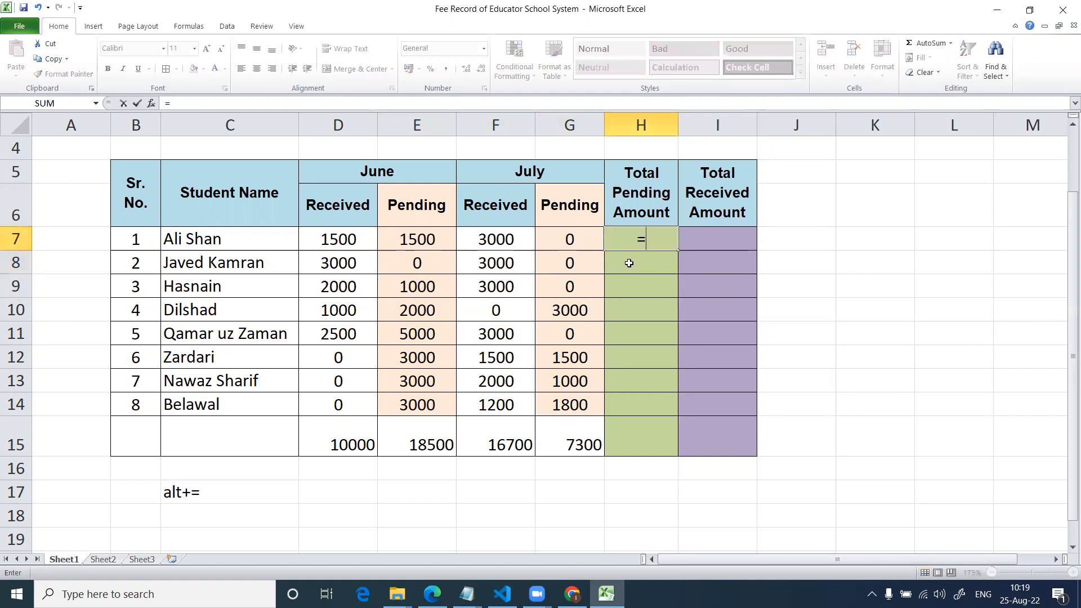
type("e")
key("Escape")
key("Home")
type("+")
key("Escape")
key("Right")
key("Right")
key("Right")
key("Right")
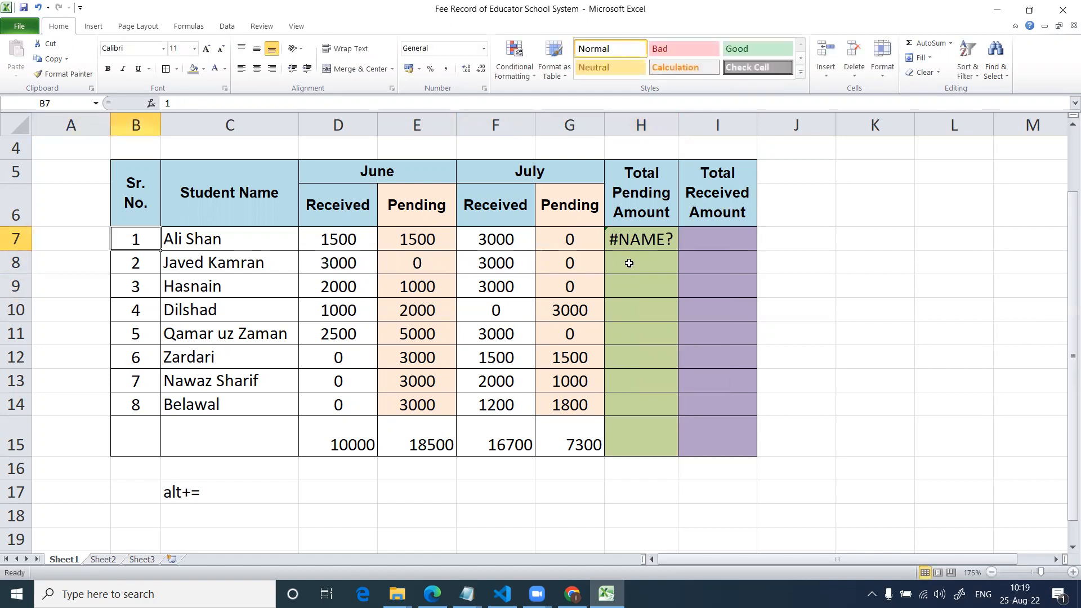
key("Right")
key("Right")
key("Right")
key("Delete")
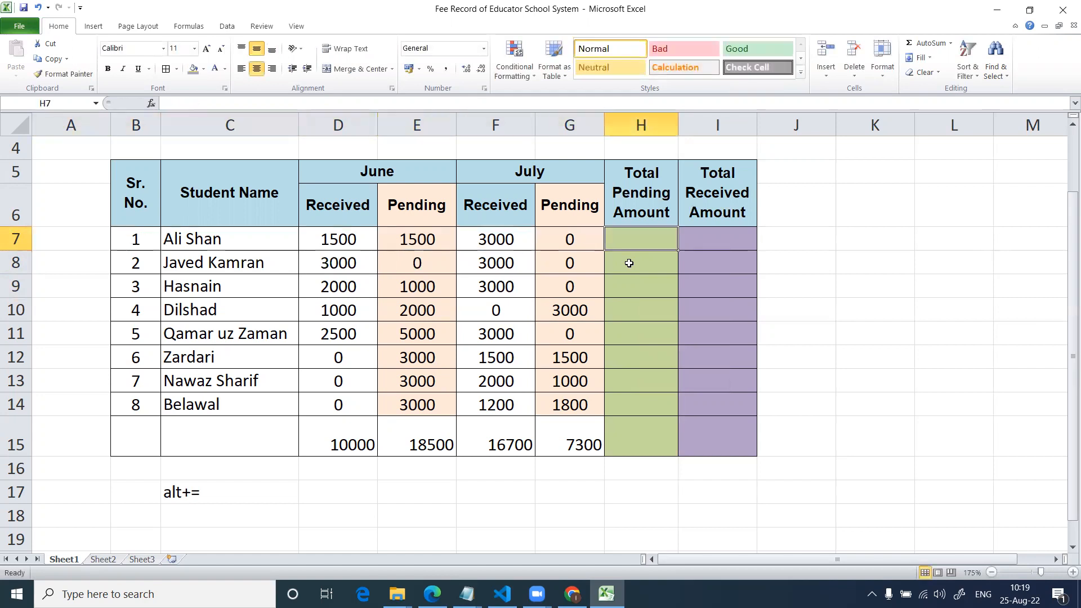
type("=e")
key("Home")
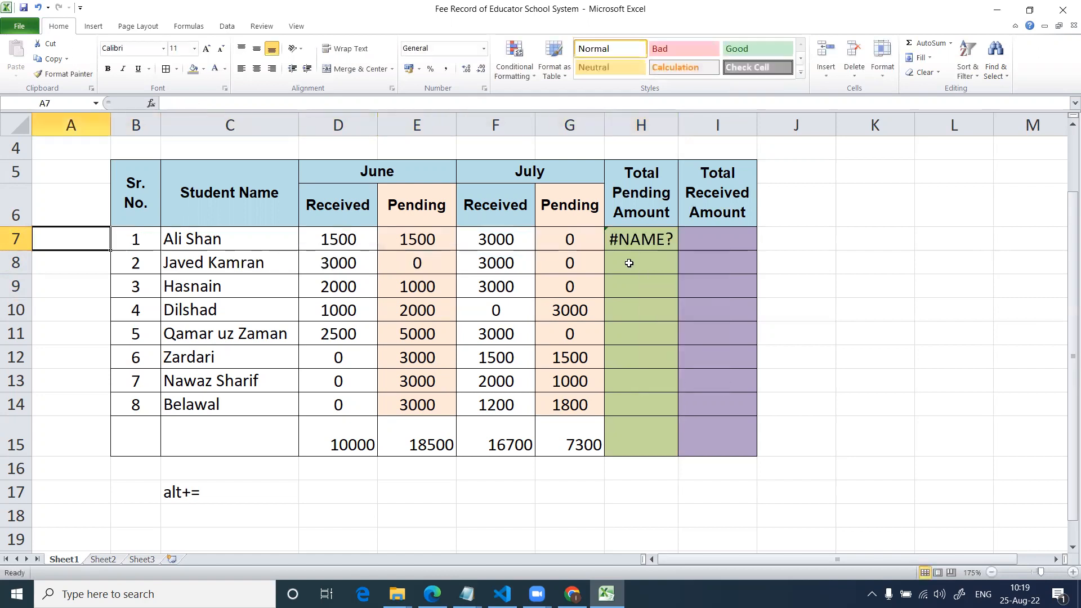
key("Right")
key("Right")
key("Right")
key("Right")
key("Right")
key("Right")
key("Right")
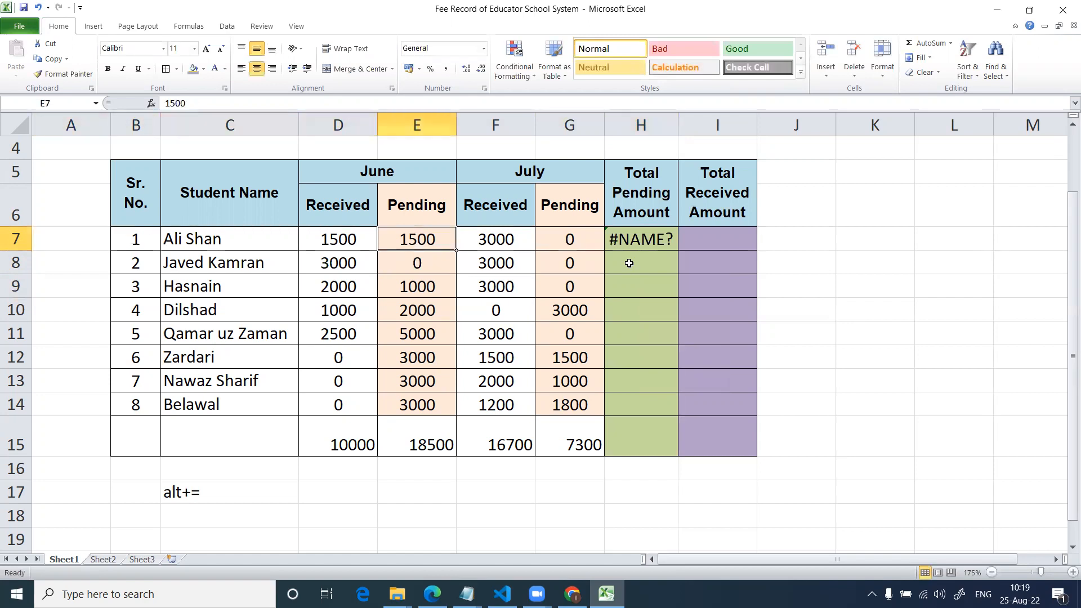
key("Delete")
Total the first student's June and July pending amounts with the formula =E7+G7 in H7.
type("=e")
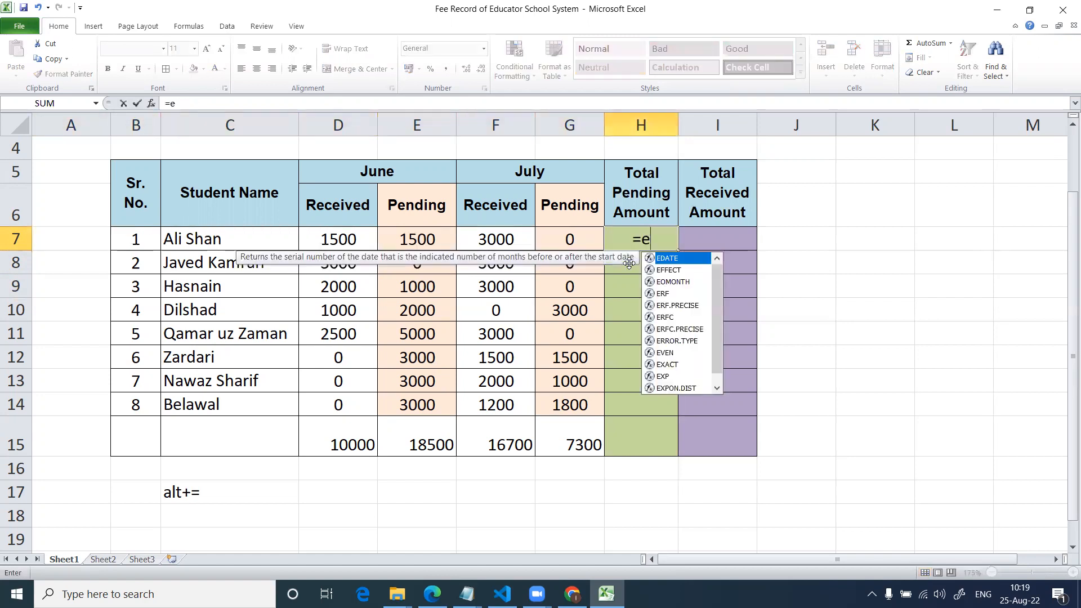
type("7+g7")
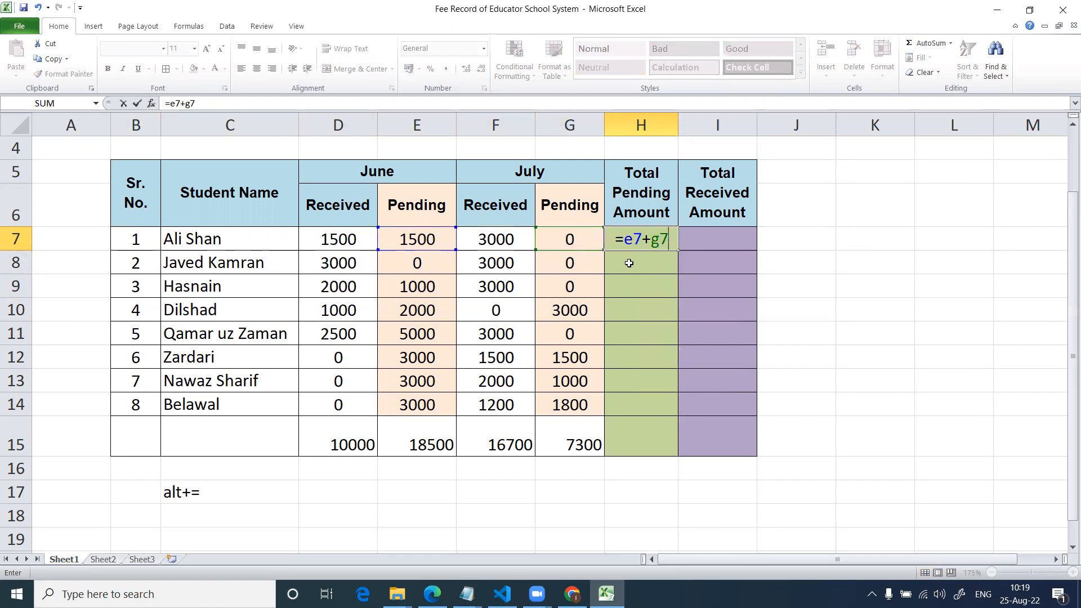
key("Return")
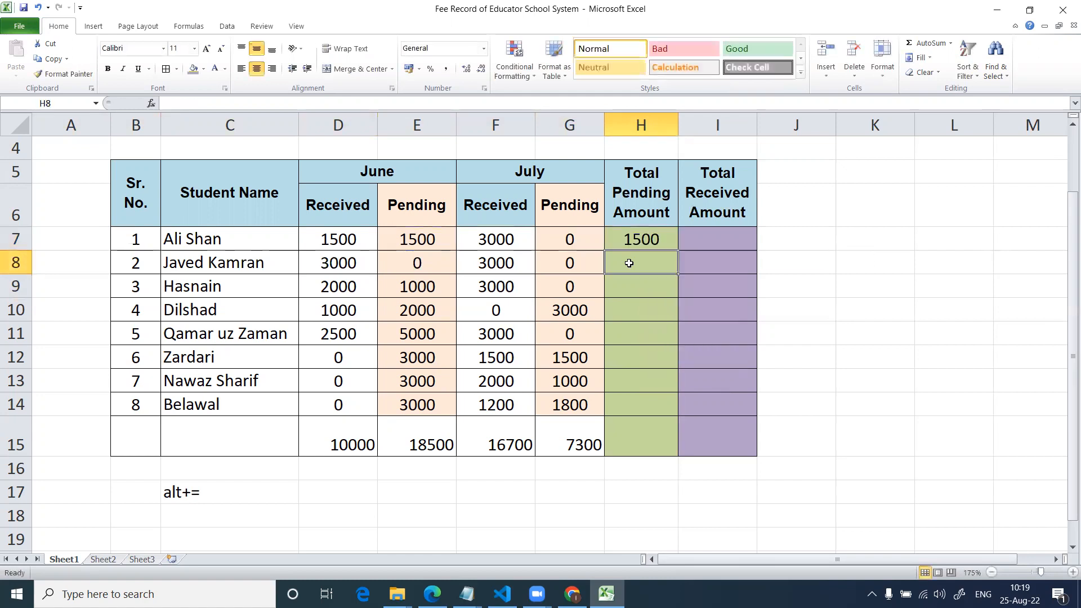
Copy the Total Pending Amount formula from H7 to the remaining seven students in H8:H14.
key("Up")
key("ctrl+c")
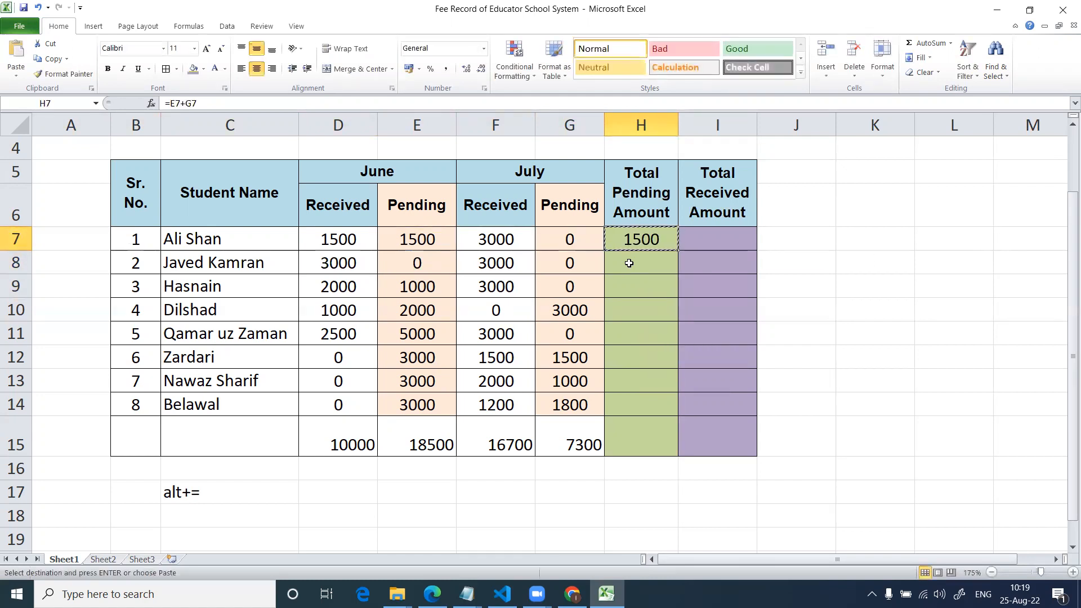
key("Down")
key("shift+Down")
key("shift+Down")
key("shift+Down")
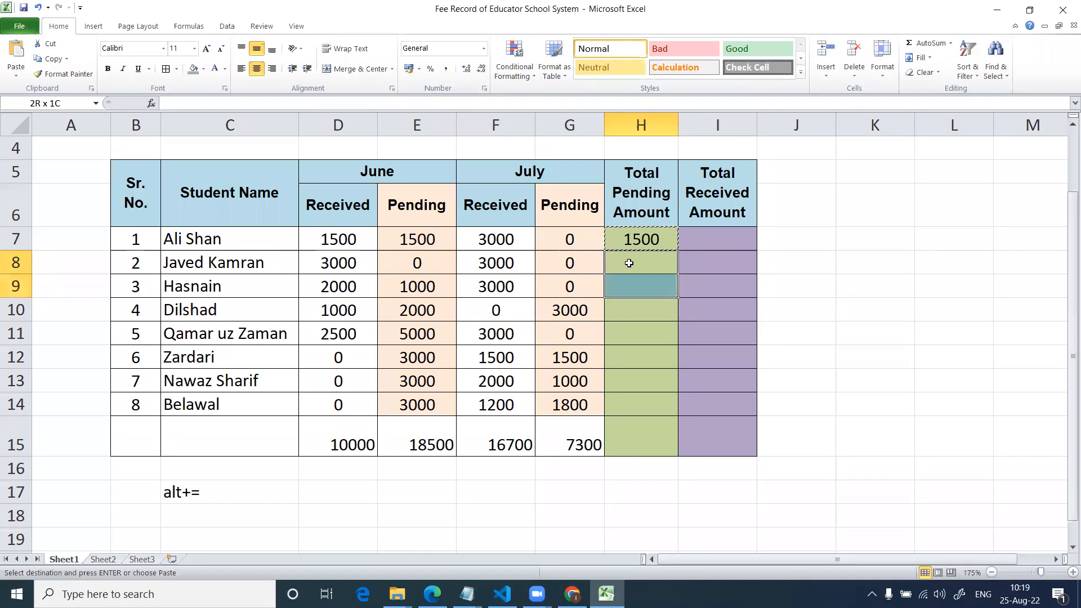
key("shift+Down")
key("shift+Down")
key("shift+Down")
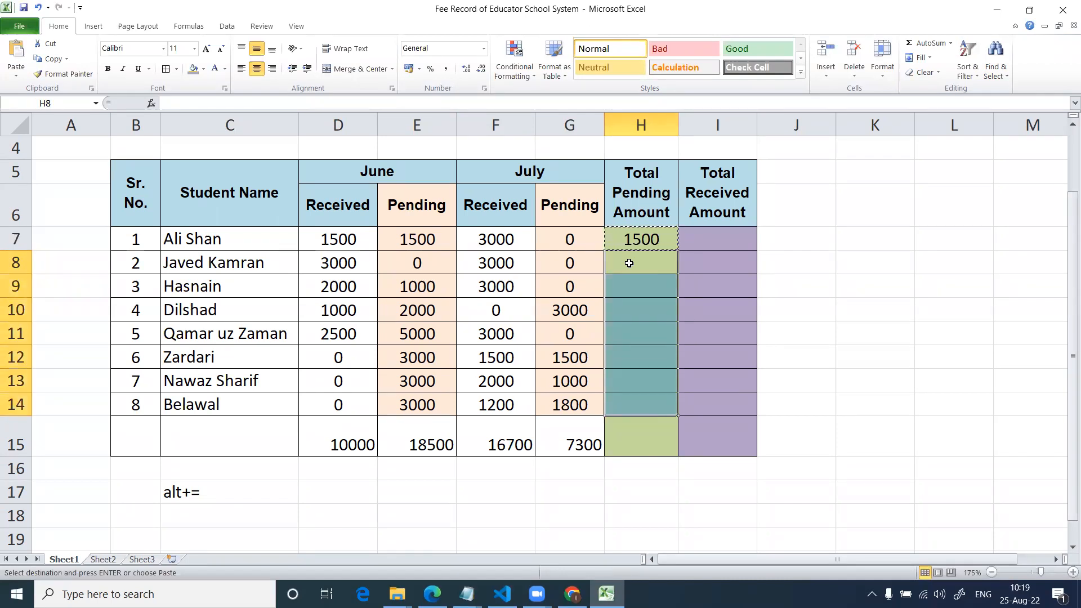
key("ctrl+v")
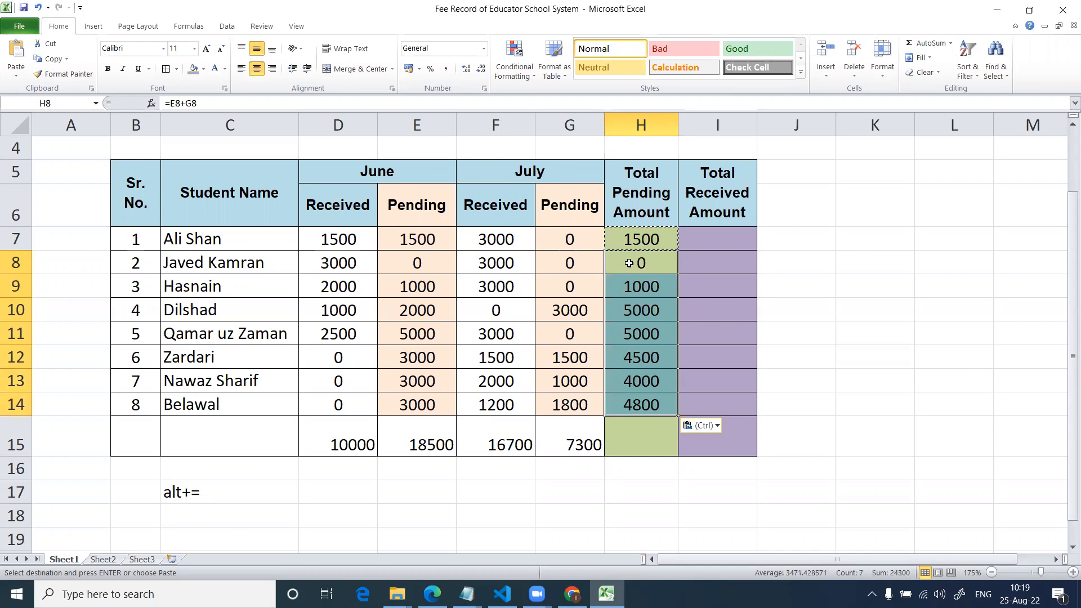
key("Escape")
Examine the cell references of the copied formulas in the Total Pending Amount column.
key("Down")
key("Down")
key("F2")
key("Return")
key("F2")
key("Escape")
key("Down")
key("F2")
key("Escape")
key("Down")
key("F2")
key("Escape")
key("Up")
key("Up")
key("Up")
key("Up")
key("Up")
key("Up")
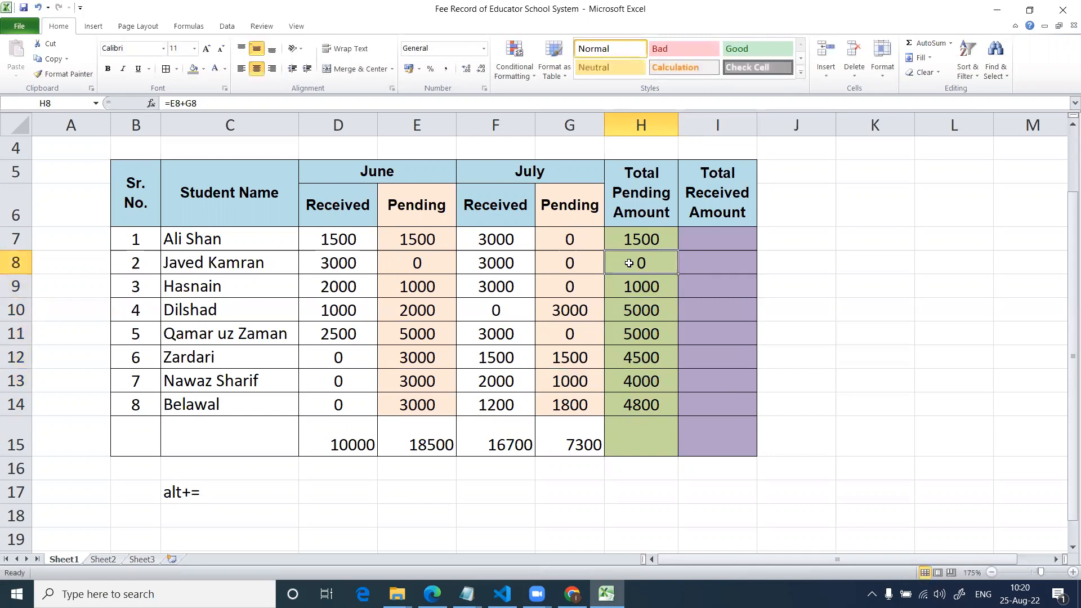
Total the first student's June and July received amounts with the formula =D7+F7 in I7.
key("Right")
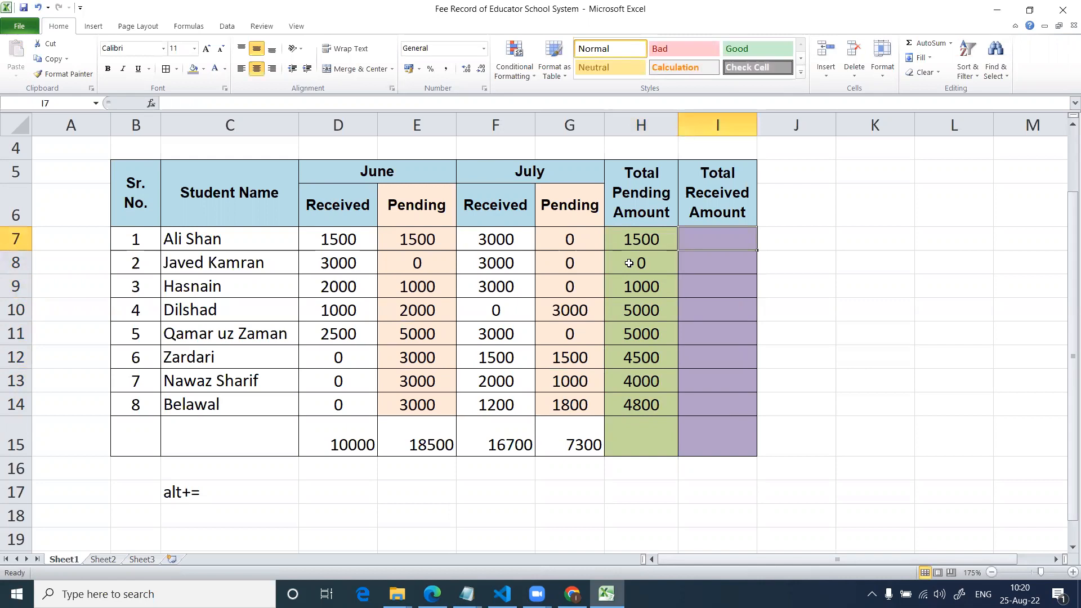
type("=")
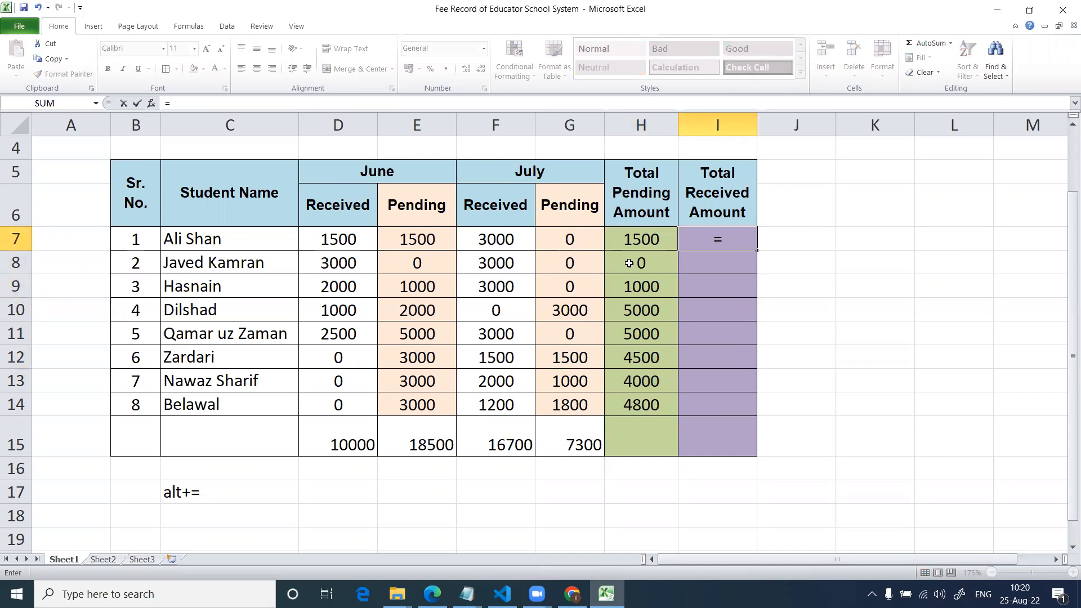
type("d")
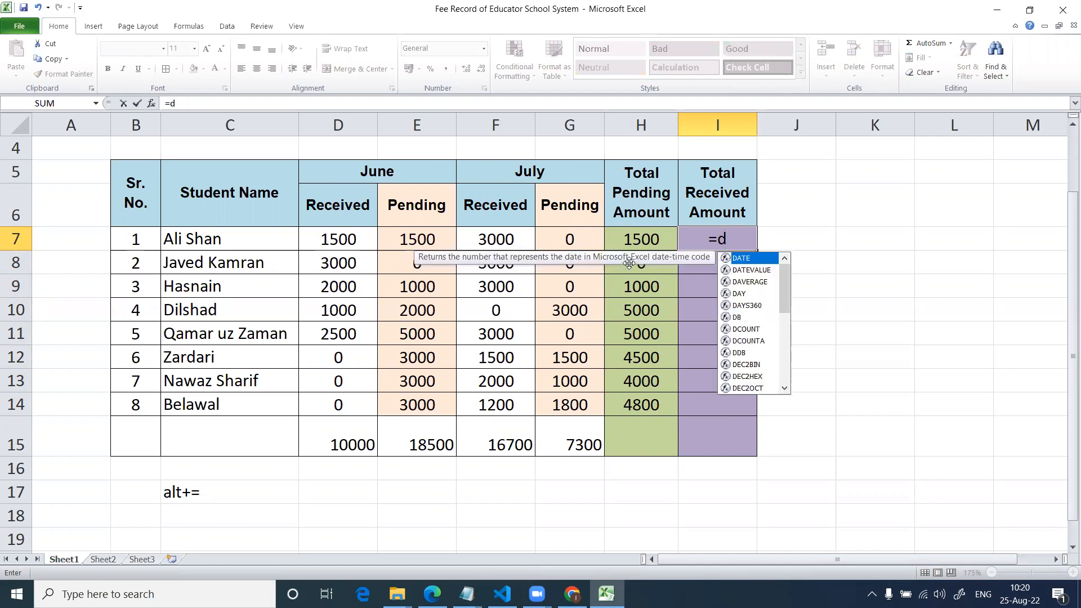
type("7+f")
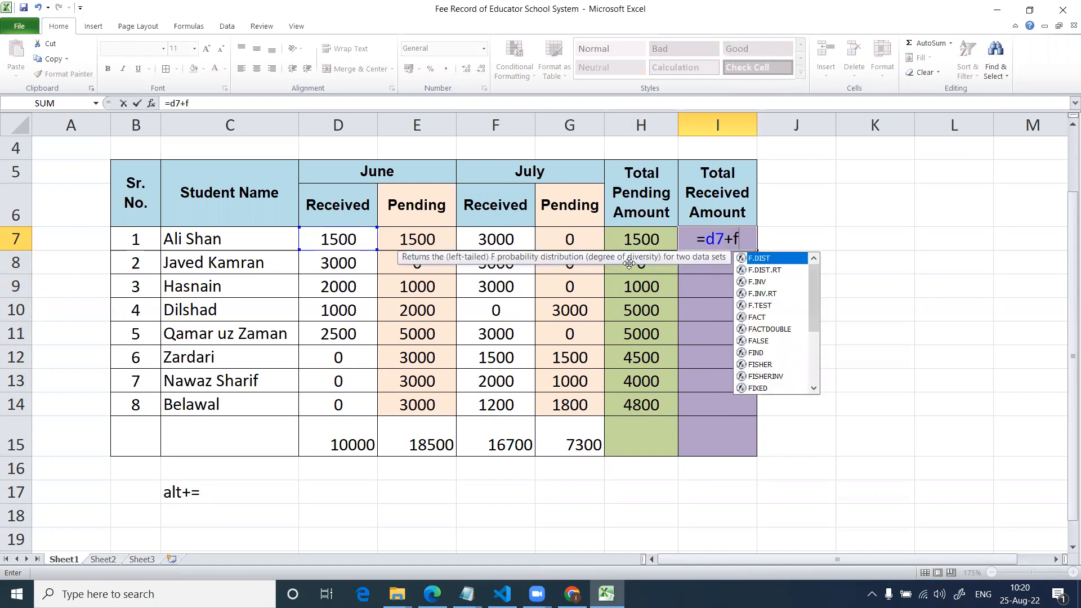
type("7")
key("Return")
Copy the Total Received Amount formula from I7 to the remaining seven students in I8:I14.
key("Up")
key("ctrl+c")
key("Down")
key("shift+Down")
key("shift+Down")
key("shift+Down")
key("shift+Down")
key("shift+Down")
key("shift+Down")
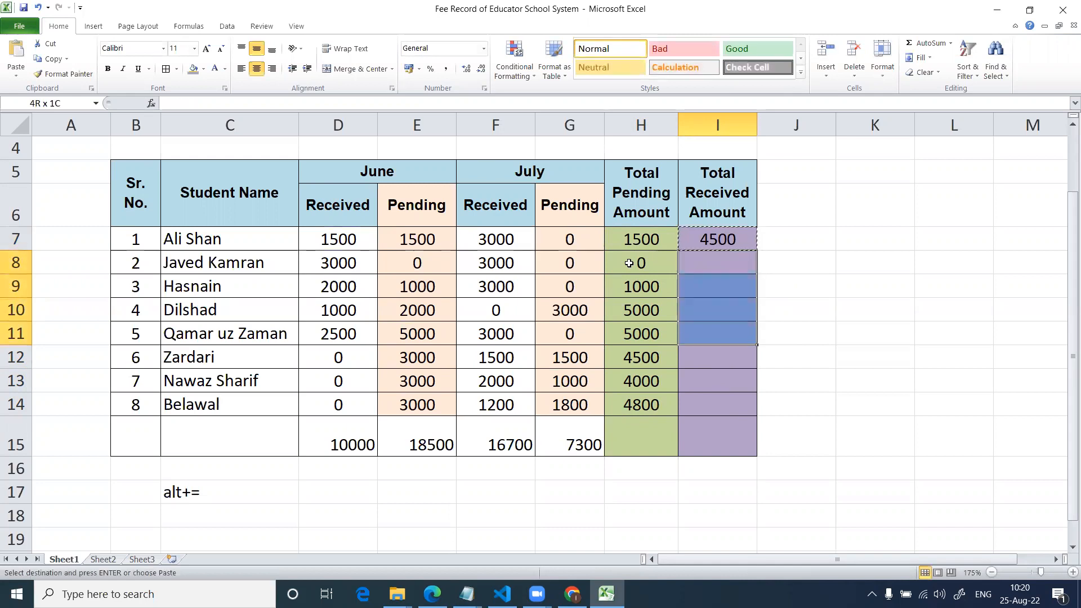
key("ctrl+v")
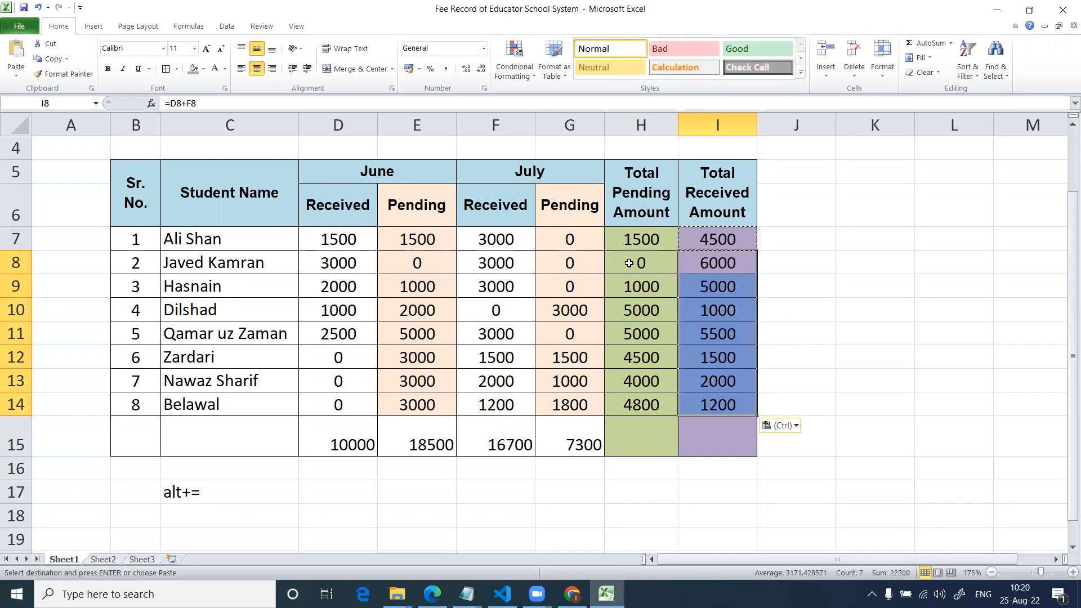
AutoSum the Total Pending Amount column into H15 in the totals row.
key("Down")
key("Down")
key("Down")
key("Down")
key("Down")
key("Down")
key("Down")
key("Left")
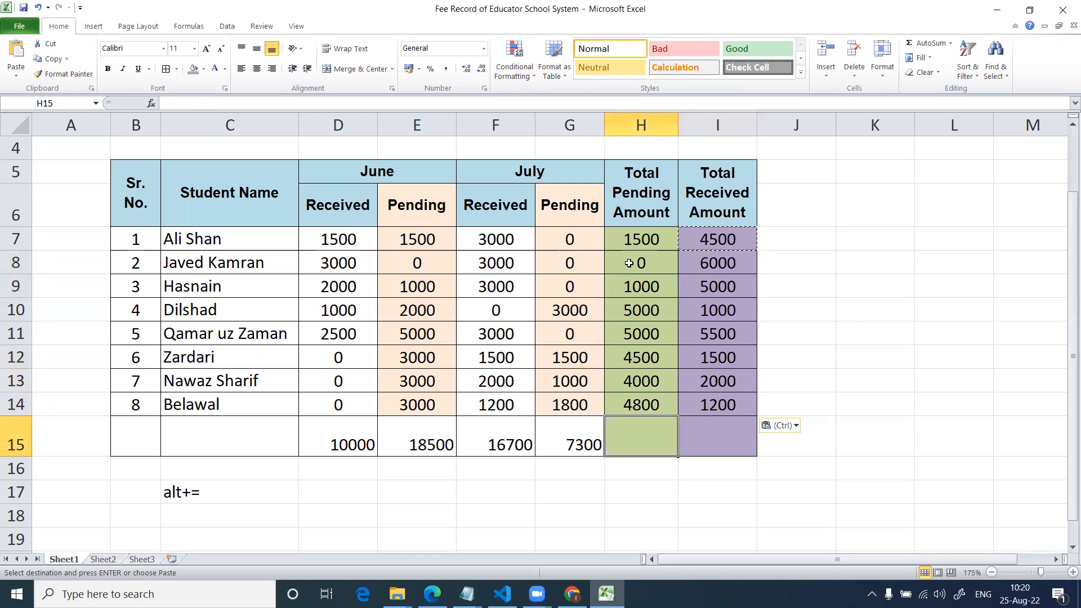
key("alt+equal")
key("Return")
AutoSum the Total Received Amount column into I15 in the totals row.
key("Up")
key("Right")
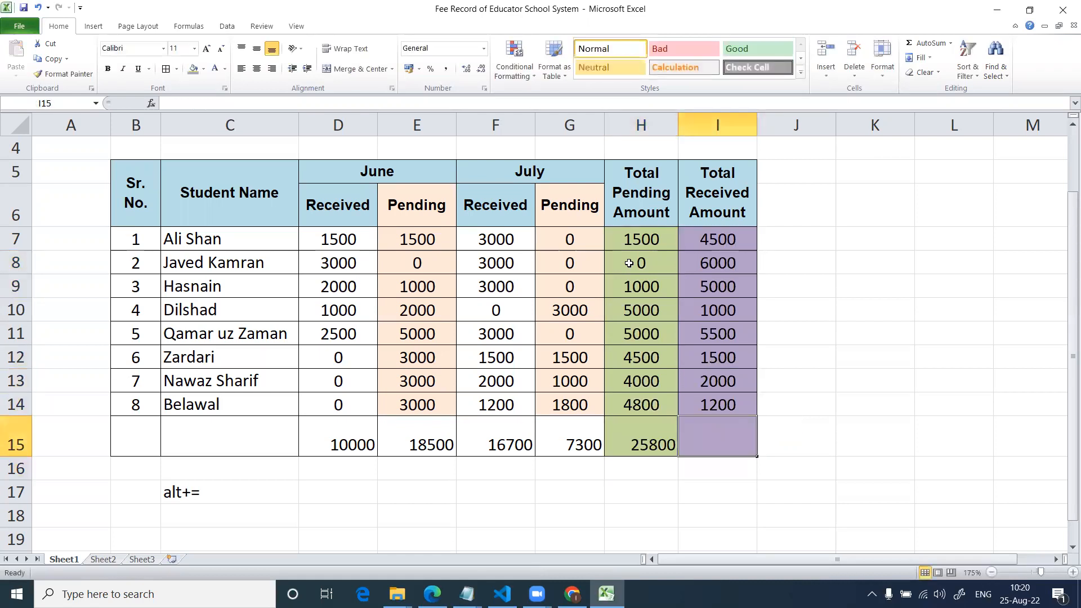
key("alt+equal")
key("Return")
Merge and center B15:C15 in the totals row and label the merged cell Grant Total.
key("Up")
key("Left")
key("Left")
key("Left")
key("Left")
key("Left")
key("Left")
key("Left")
key("shift+Right")
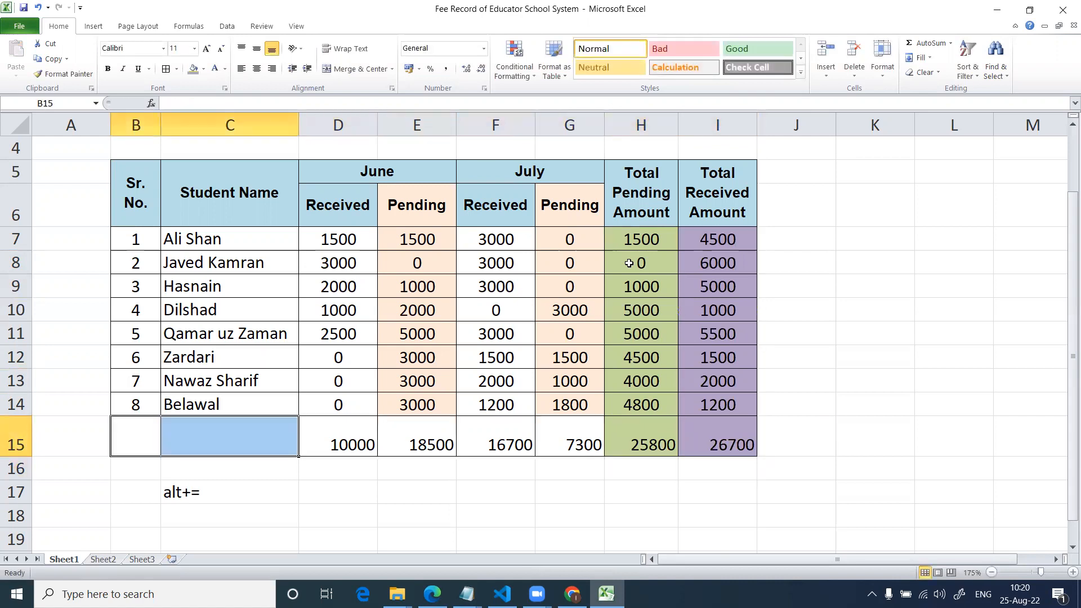
left_click(354, 68)
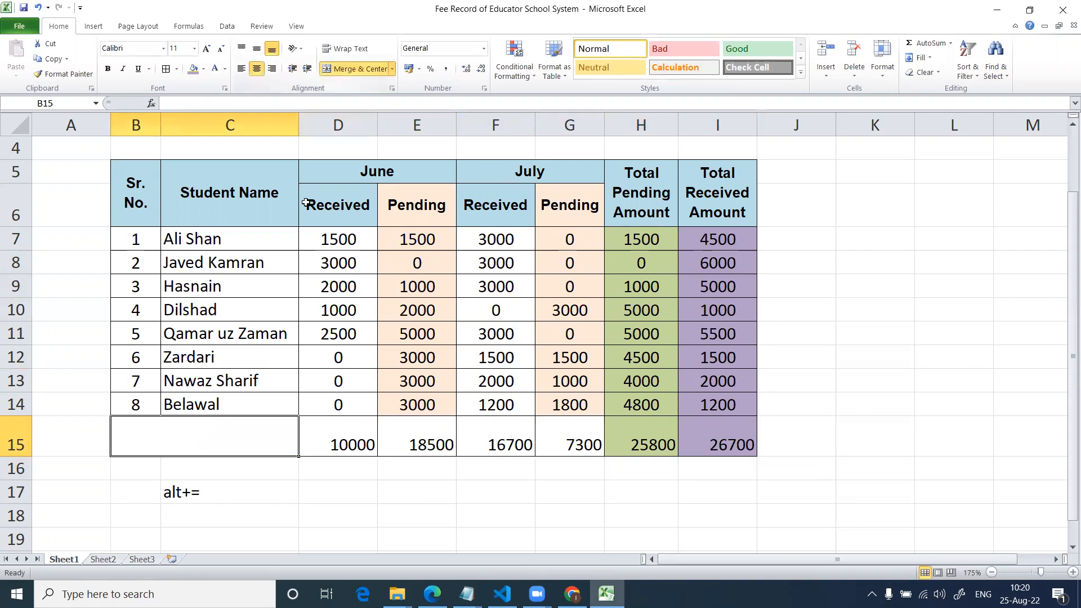
type("Grant Total")
key("Tab")
Center the Grant Total row B15:I15 horizontally and vertically and make its text bold.
key("Left")
key("shift+Right")
key("shift+Right")
key("shift+Right")
key("shift+Right")
key("shift+Right")
key("shift+Right")
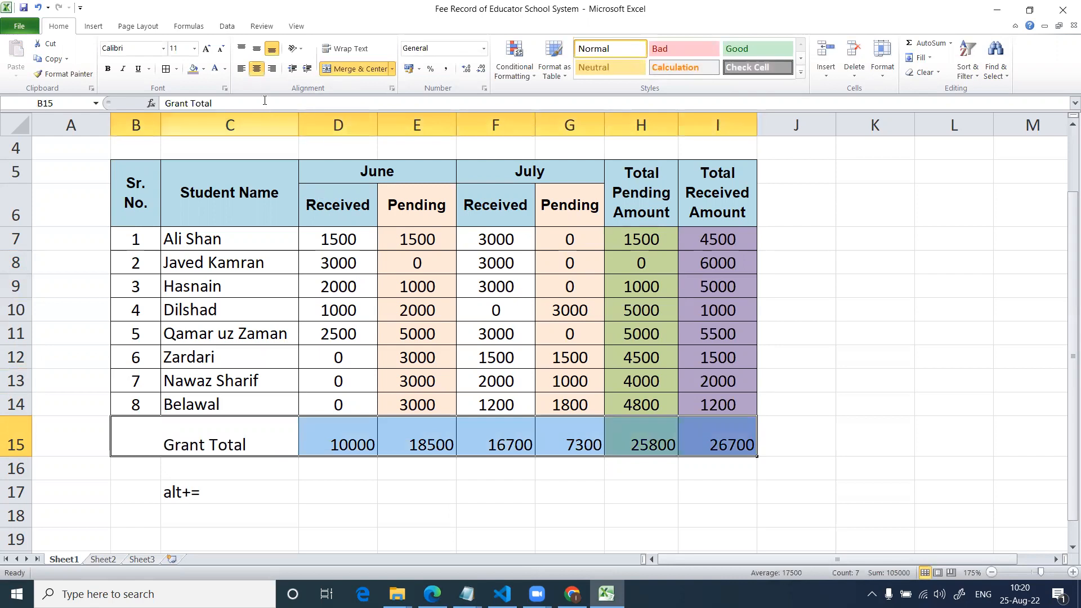
left_click(256, 70)
left_click(256, 70)
left_click(257, 49)
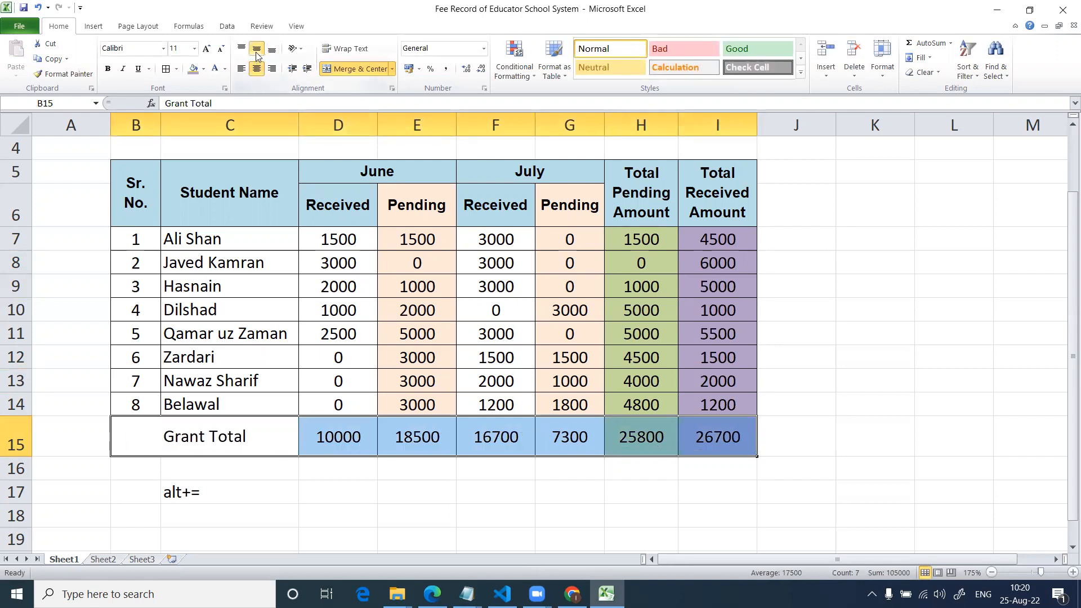
left_click(107, 68)
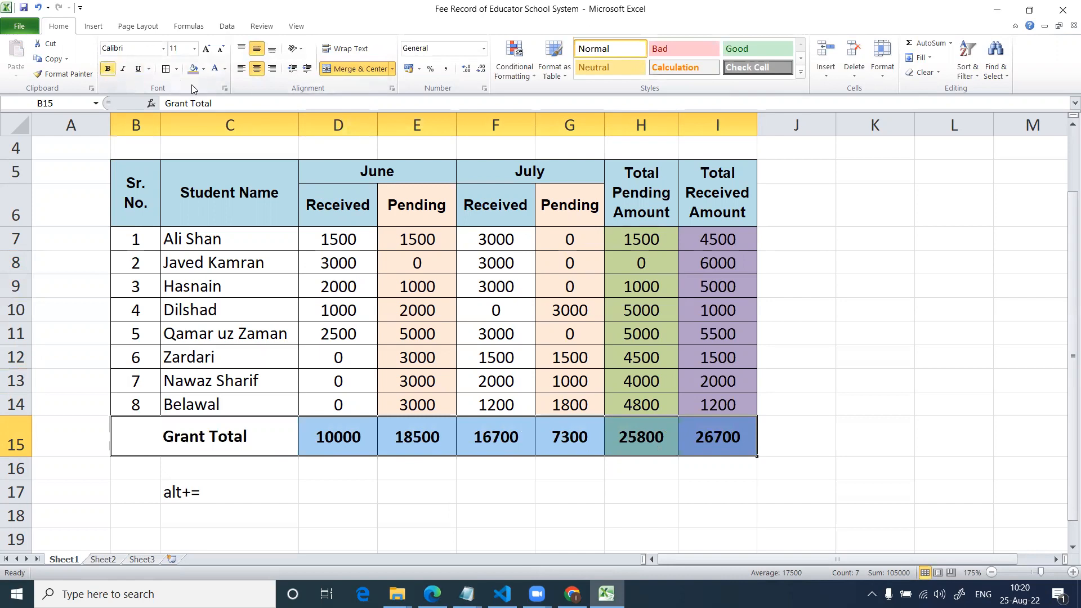
Fill the Grant Total row with light gray.
left_click(204, 69)
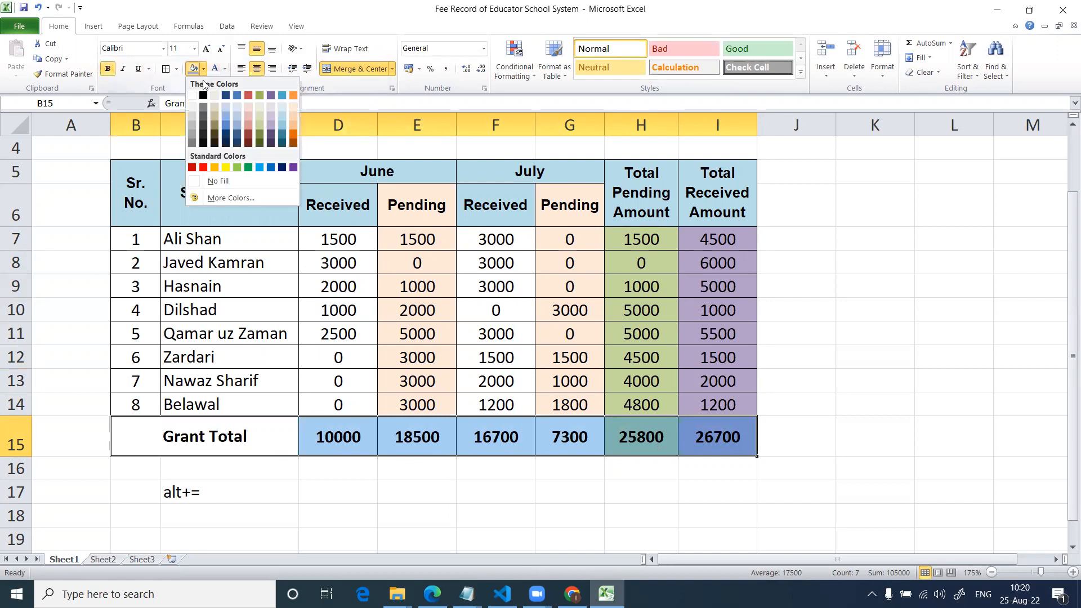
left_click(192, 119)
left_click(560, 355)
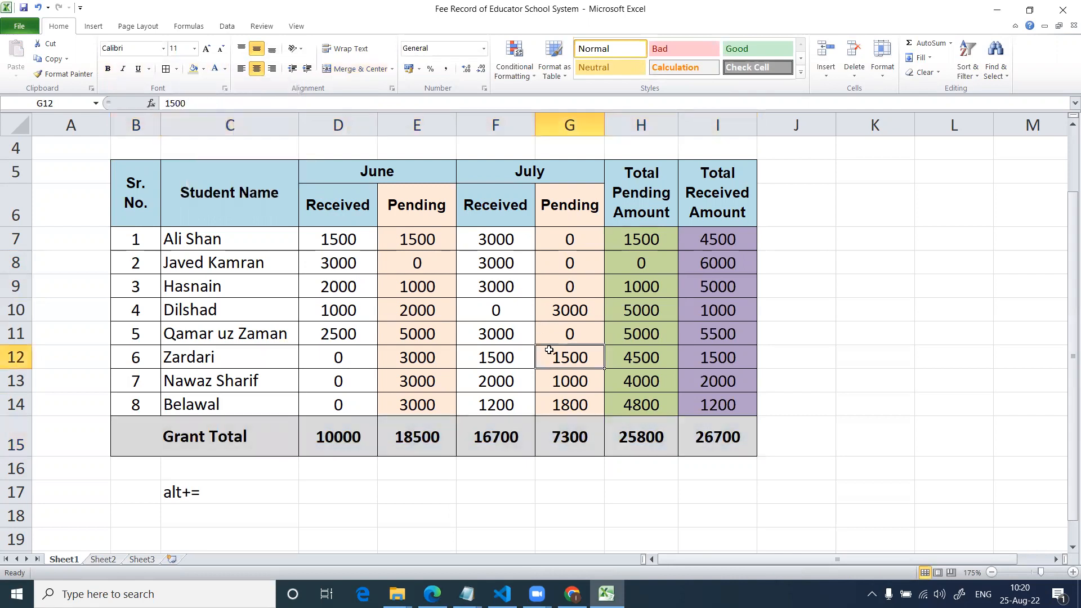
Give the table header B5:I6 a dark blue fill and white text.
left_click_drag(122, 184, 726, 210)
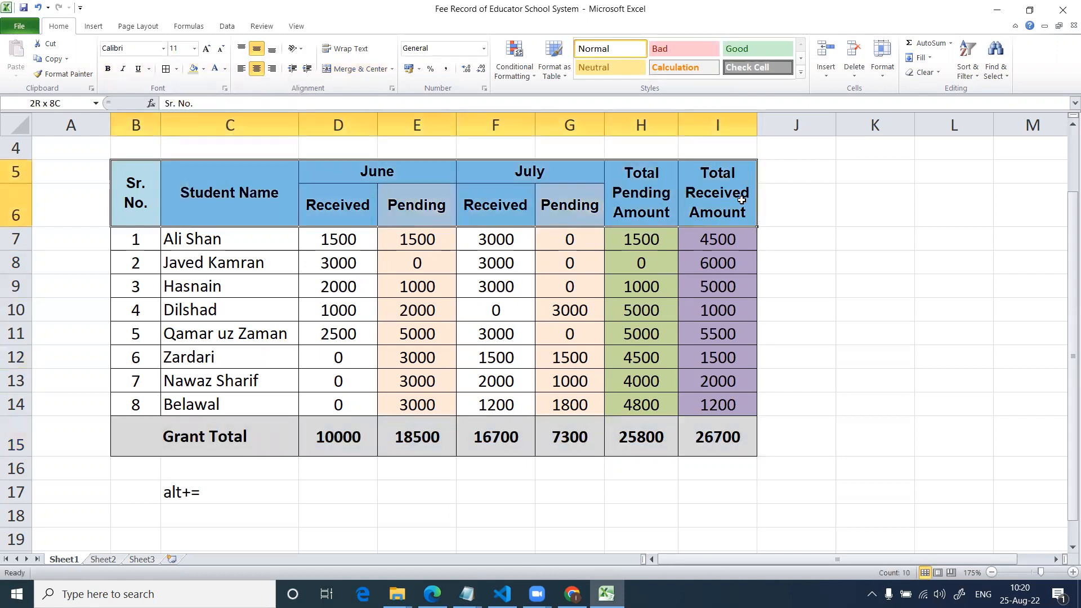
left_click(203, 68)
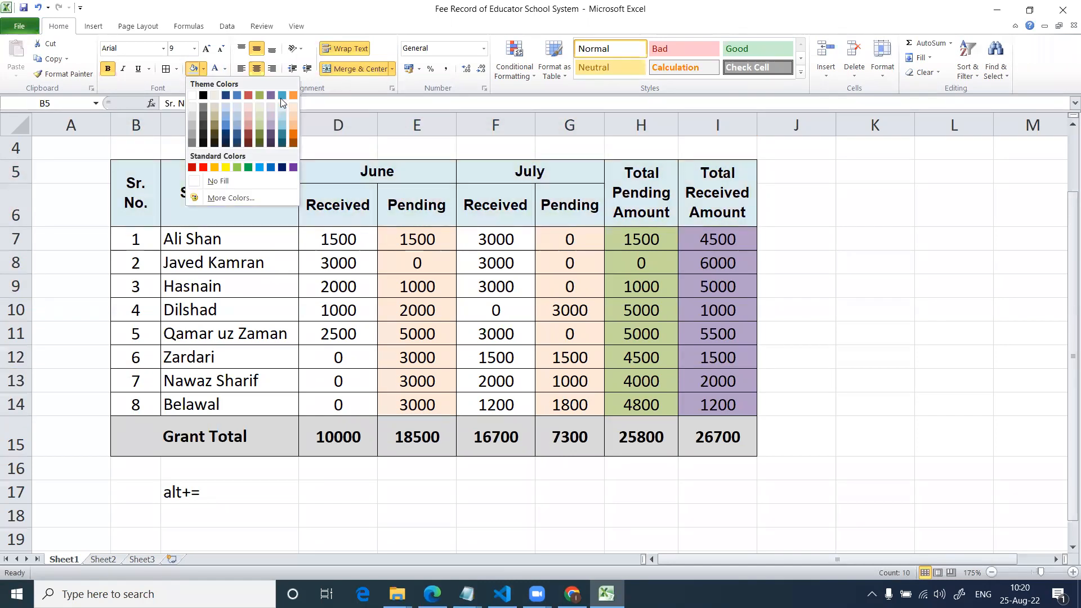
left_click(226, 95)
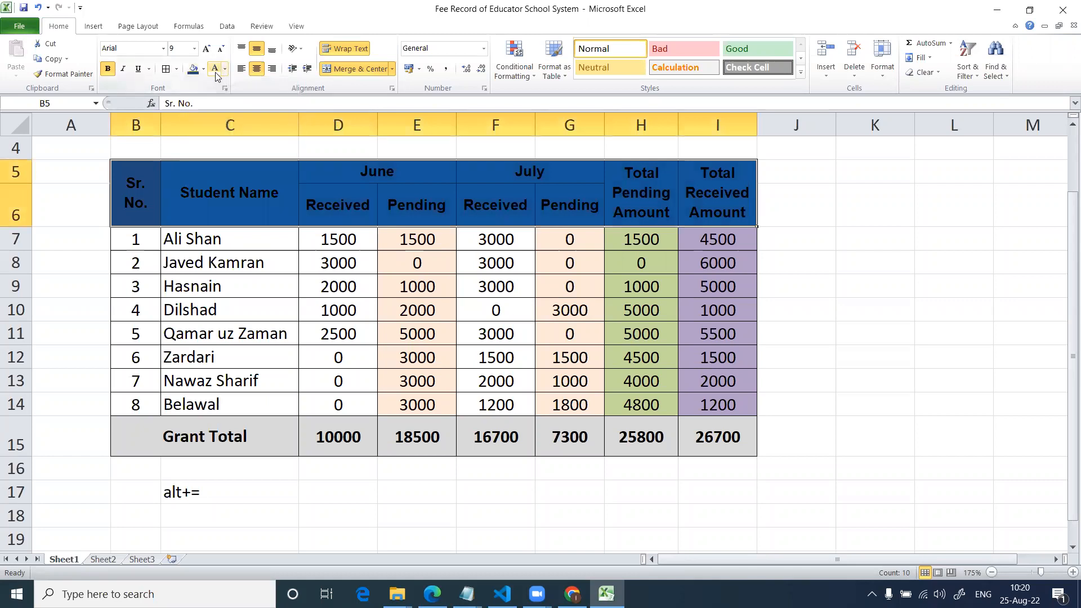
left_click(215, 69)
left_click(304, 234)
Apply a Thick Box Border around the whole fee table B5:I15.
left_click_drag(133, 187, 613, 397)
left_click_drag(697, 435, 699, 436)
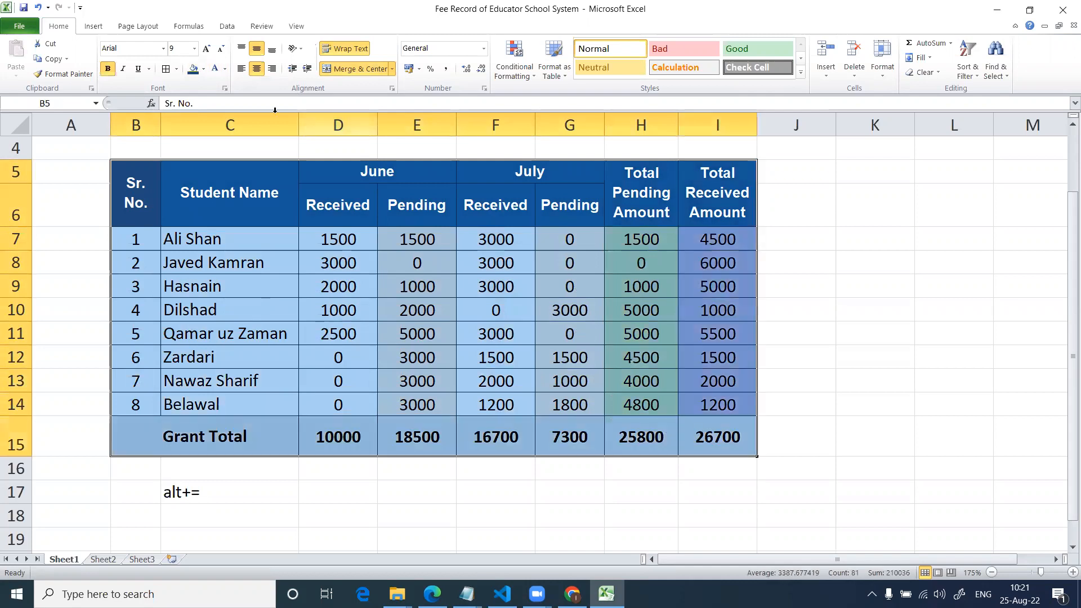
left_click(176, 69)
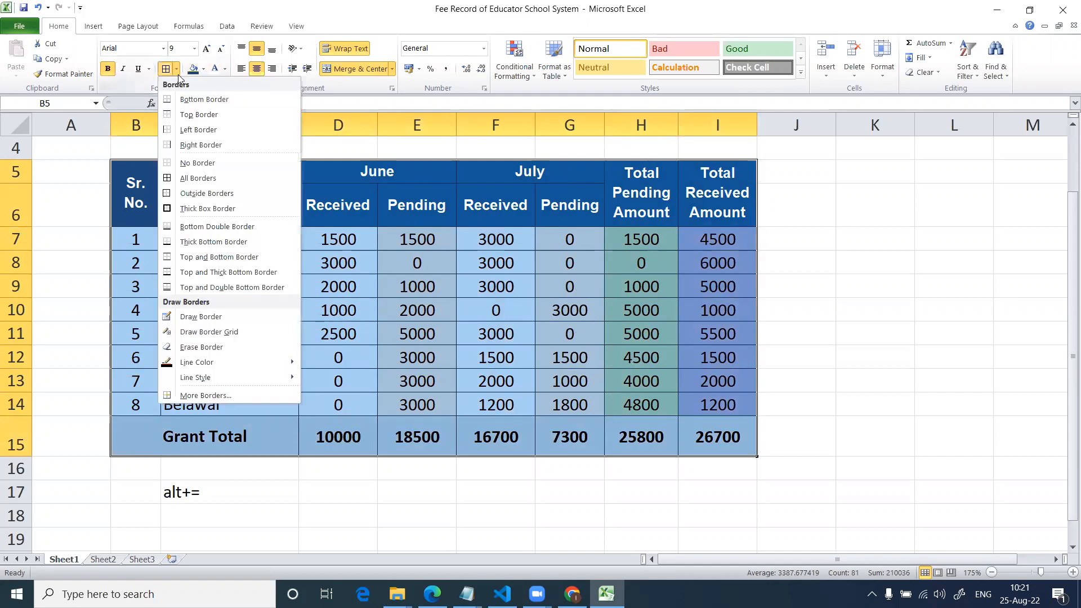
left_click(208, 209)
left_click_drag(155, 208, 725, 211)
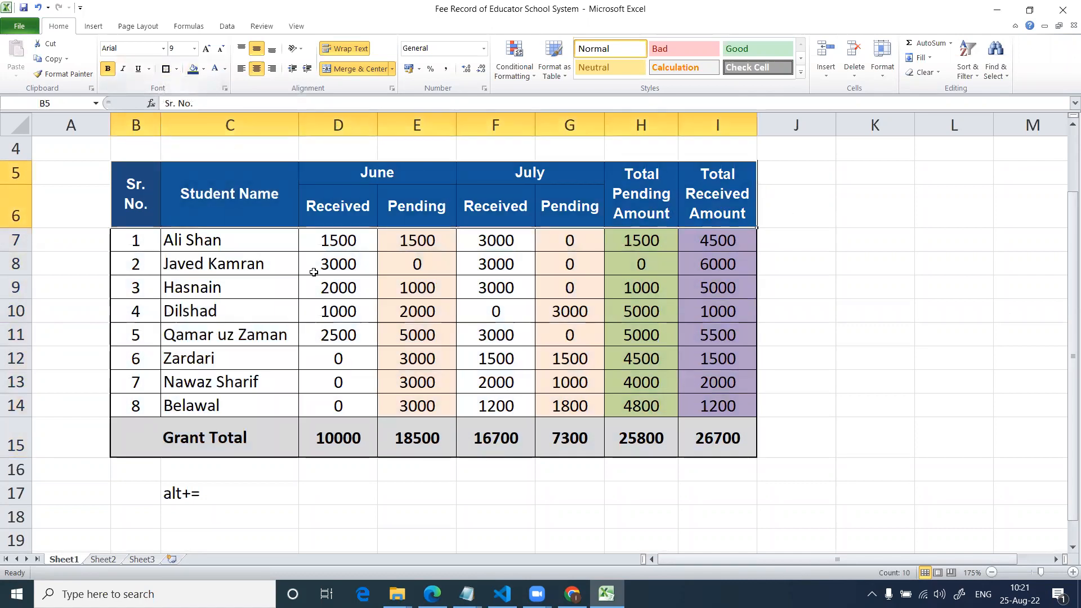
left_click(317, 304)
Set the font size of the Educator School System title to 16 and the branch address line to 12.
scroll(388, 335, "up", 1)
left_click(426, 166)
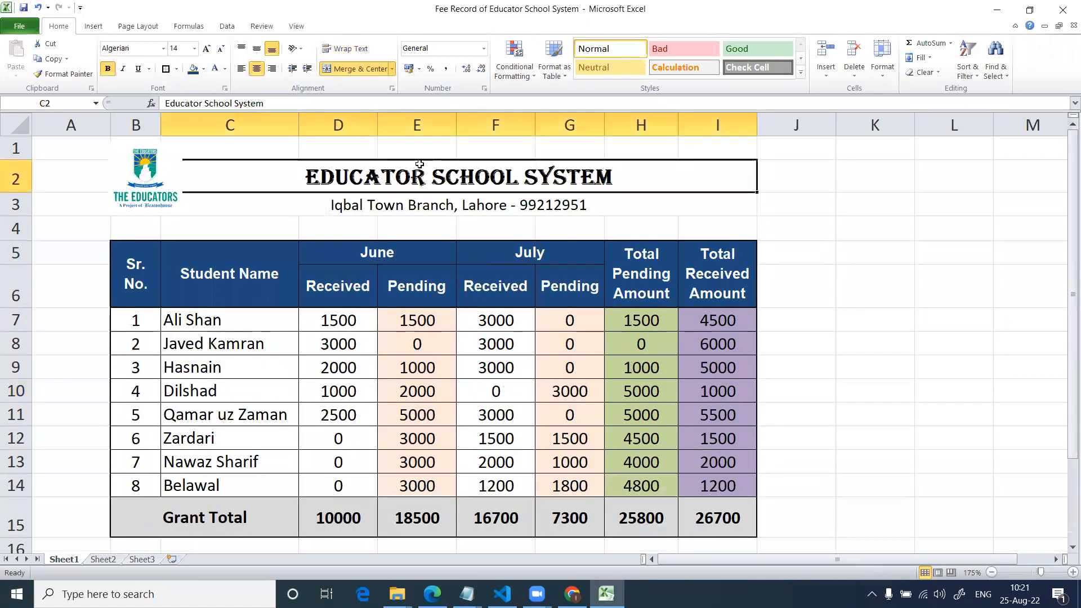
left_click(183, 47)
type("16")
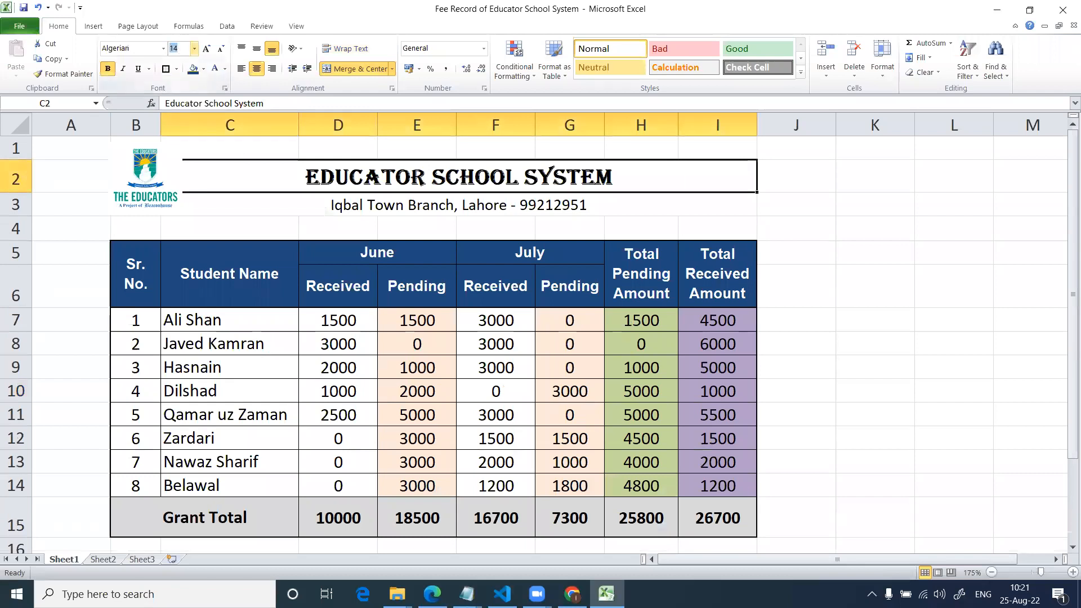
key("Return")
key("Return")
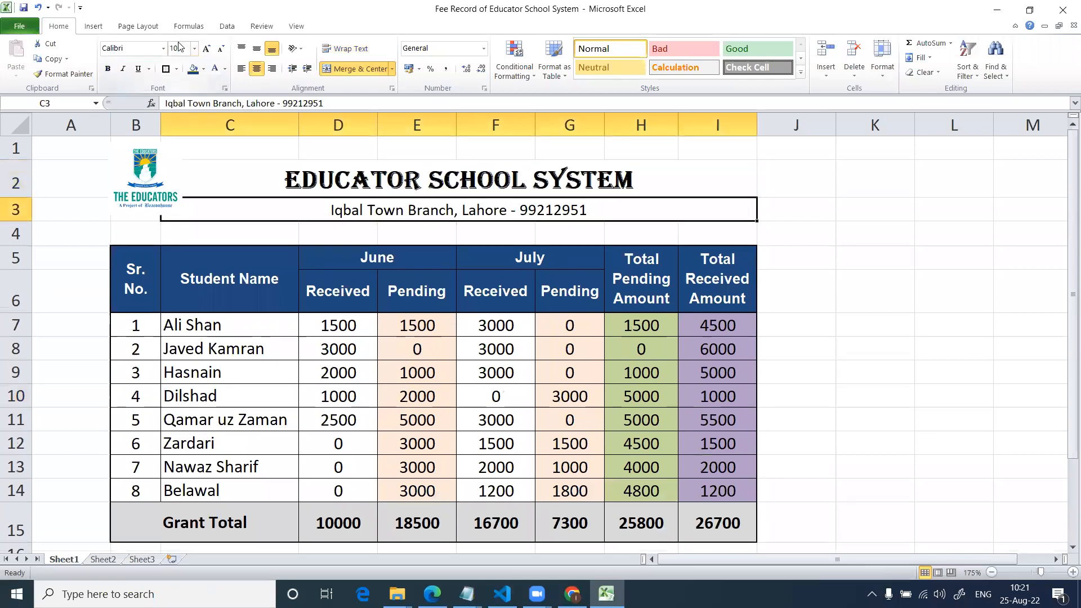
left_click(175, 48)
type("12")
key("Return")
Enlarge the school logo beside the title so it spans down to the row above the table.
left_click(149, 186)
left_click_drag(183, 215, 214, 241)
left_click(332, 223)
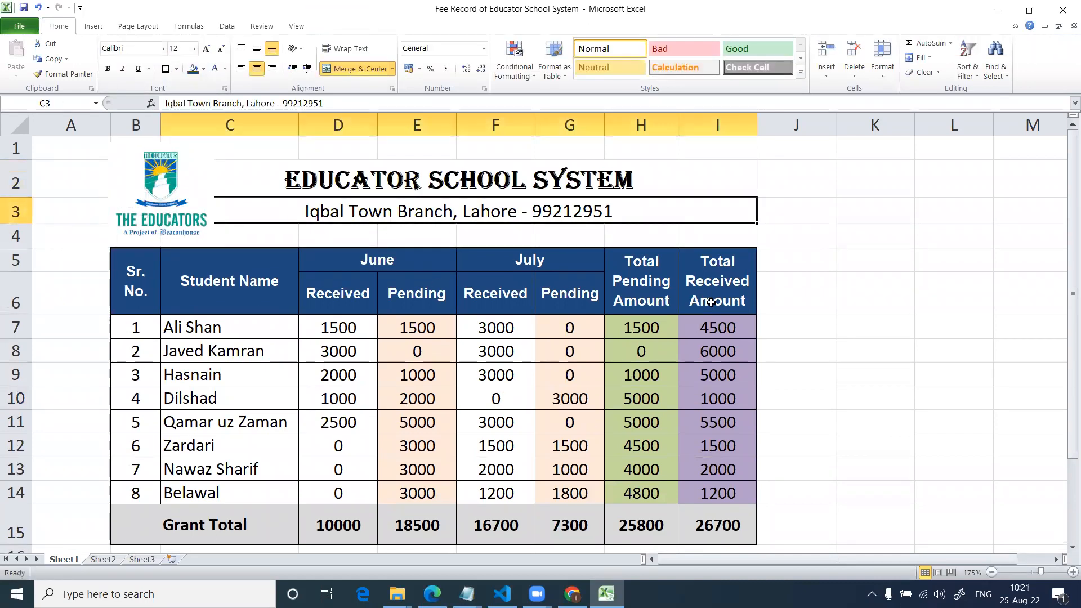
left_click(747, 285)
scroll(678, 318, "down", 1, "ctrl")
left_click(727, 337)
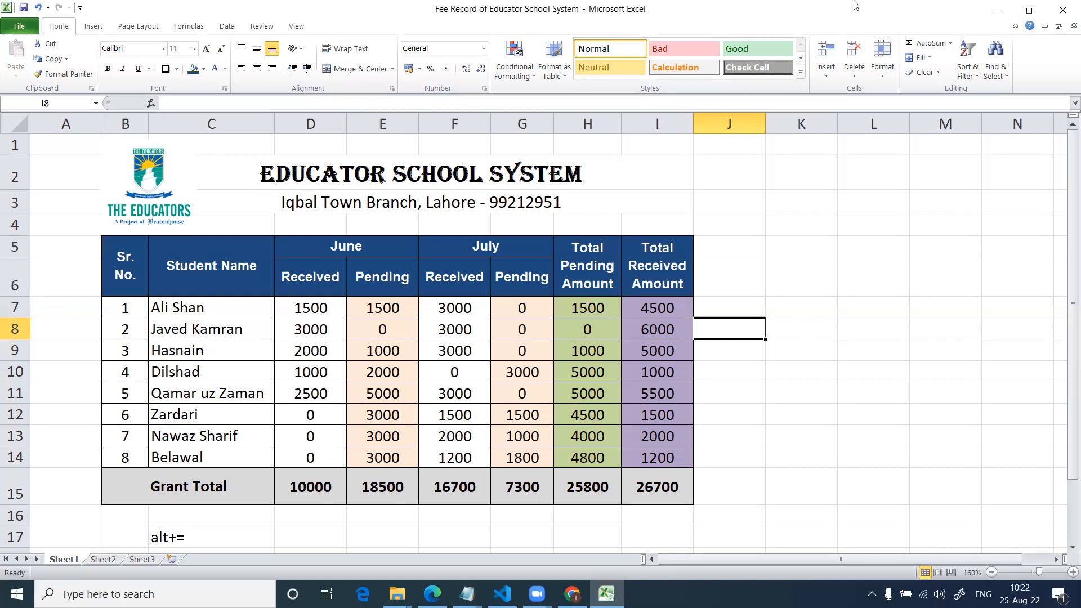
Try to format the fee table B5:I15 as a table in the dark style with orange header and blue bands, and undo it.
left_click_drag(125, 264, 684, 495)
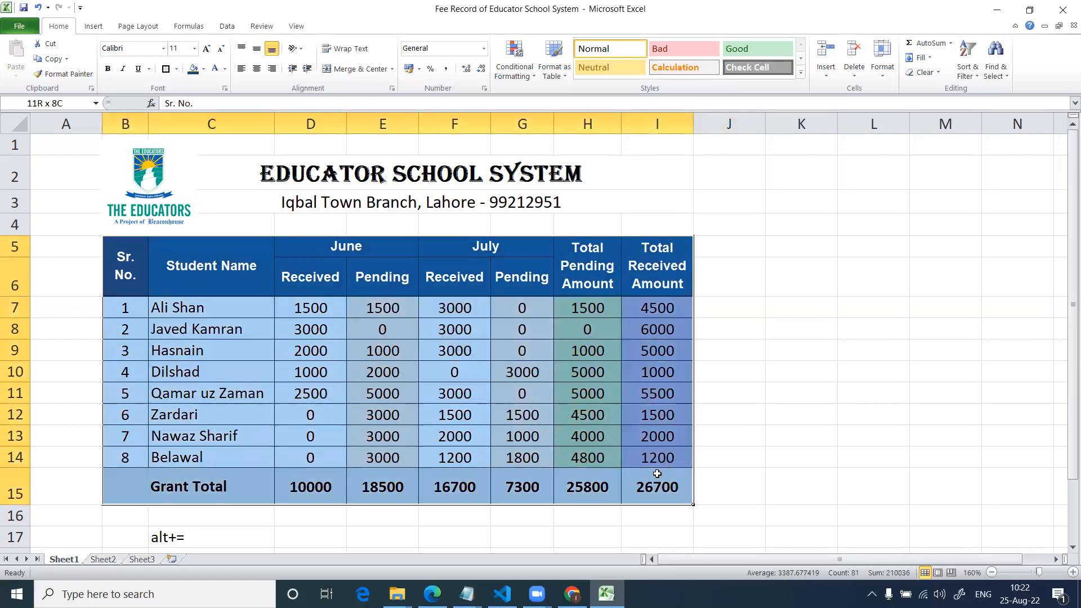
left_click(554, 67)
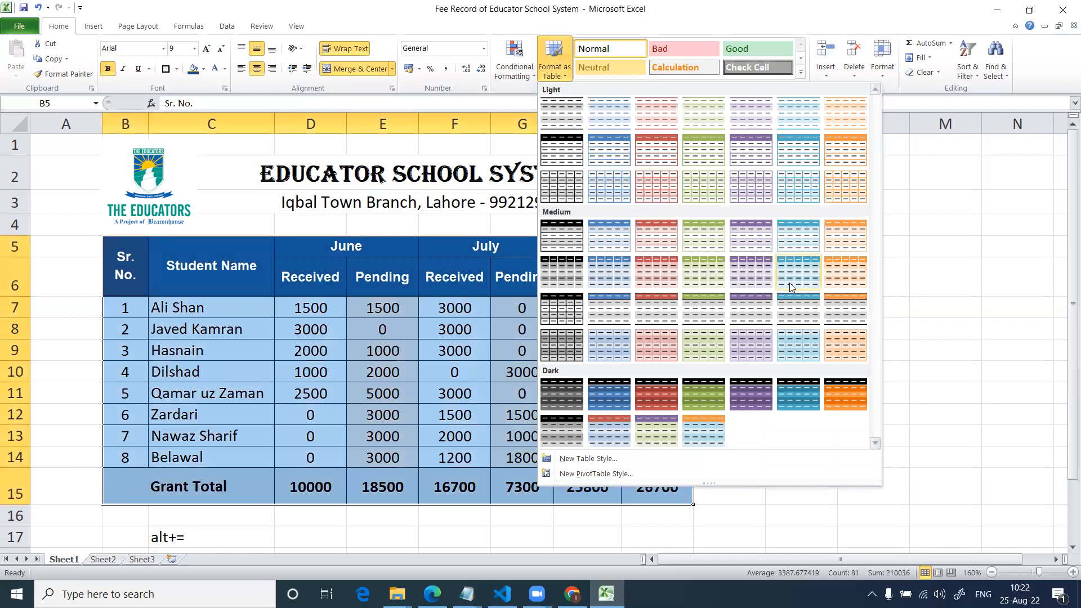
left_click(710, 429)
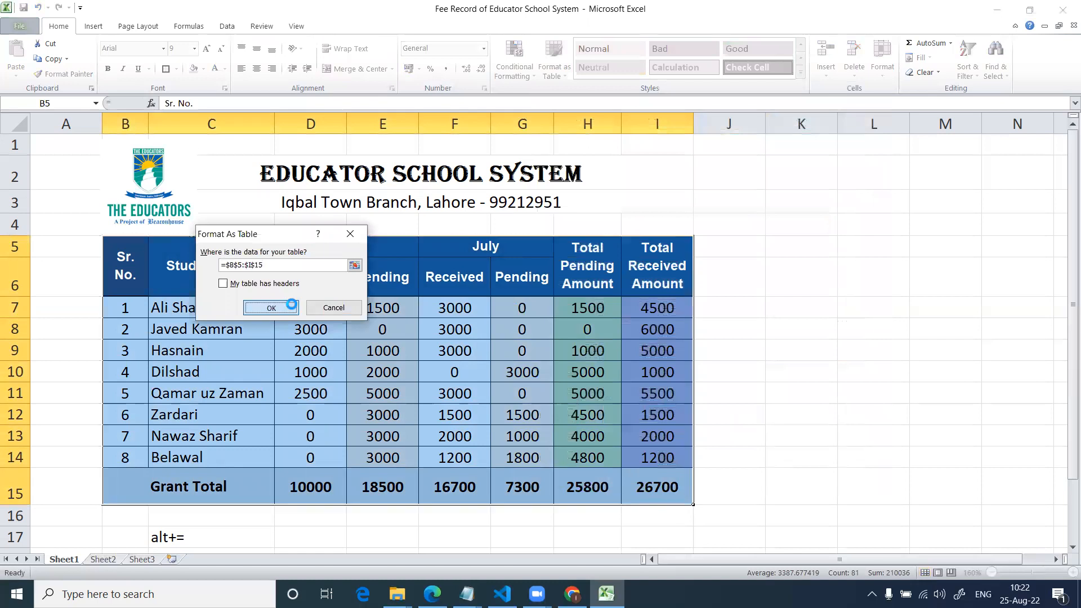
left_click(269, 307)
left_click(855, 336)
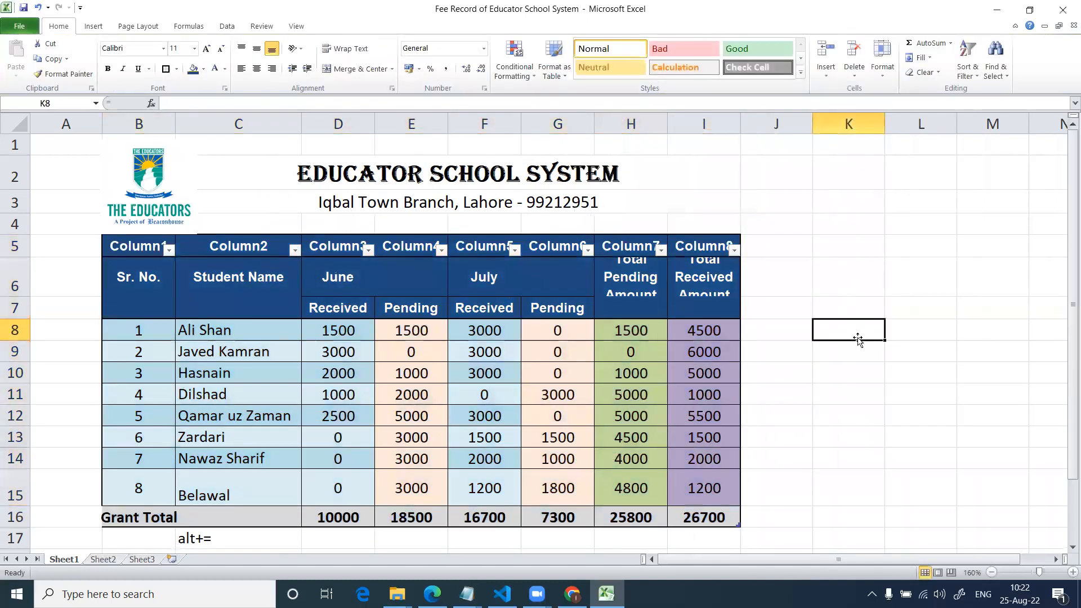
key("ctrl+z")
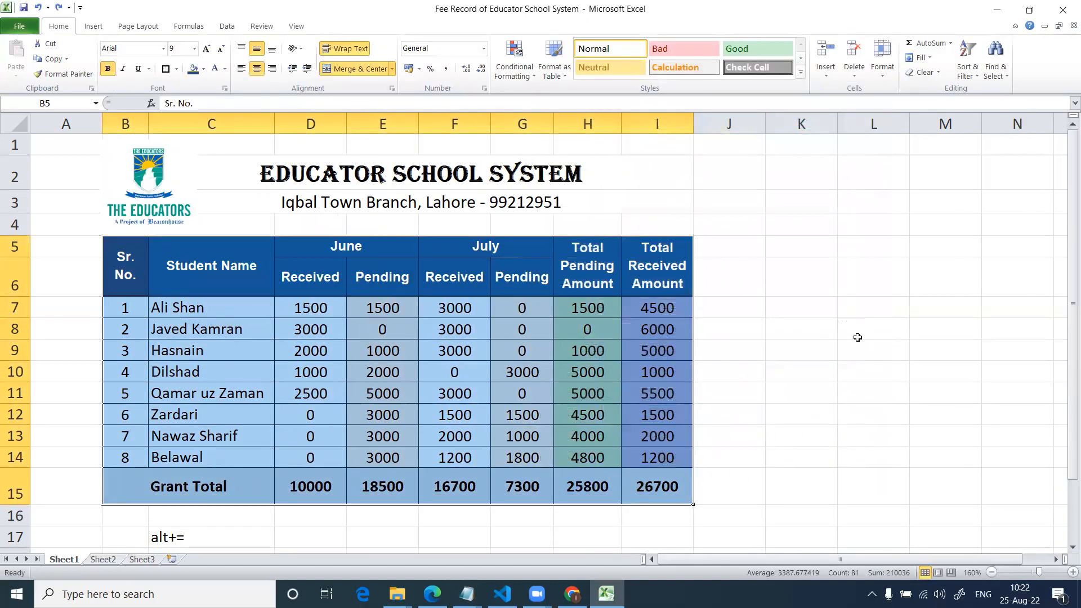
left_click(858, 338)
Format the empty range C20:I27 as a table without headers, using the dark style with orange header and blue bands.
scroll(562, 366, "down", 3)
left_click_drag(429, 405, 663, 527)
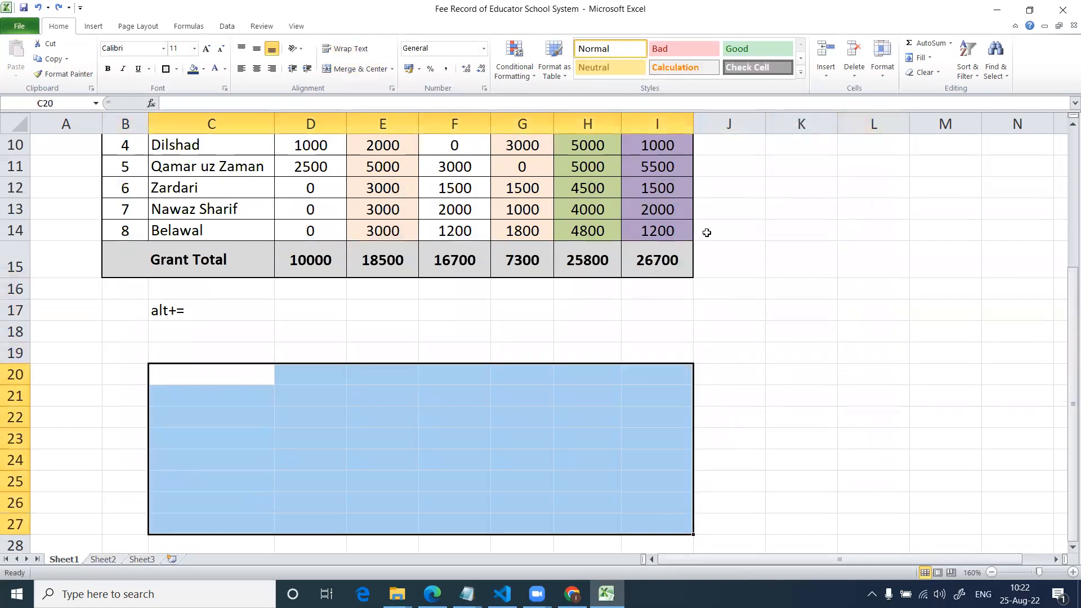
left_click(566, 73)
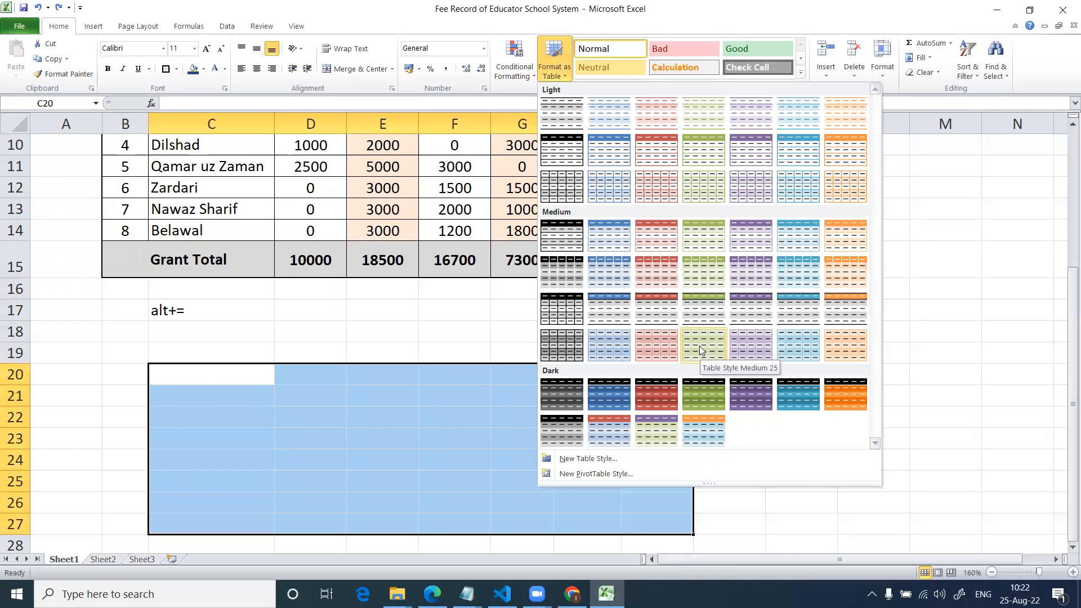
left_click(691, 430)
left_click(271, 308)
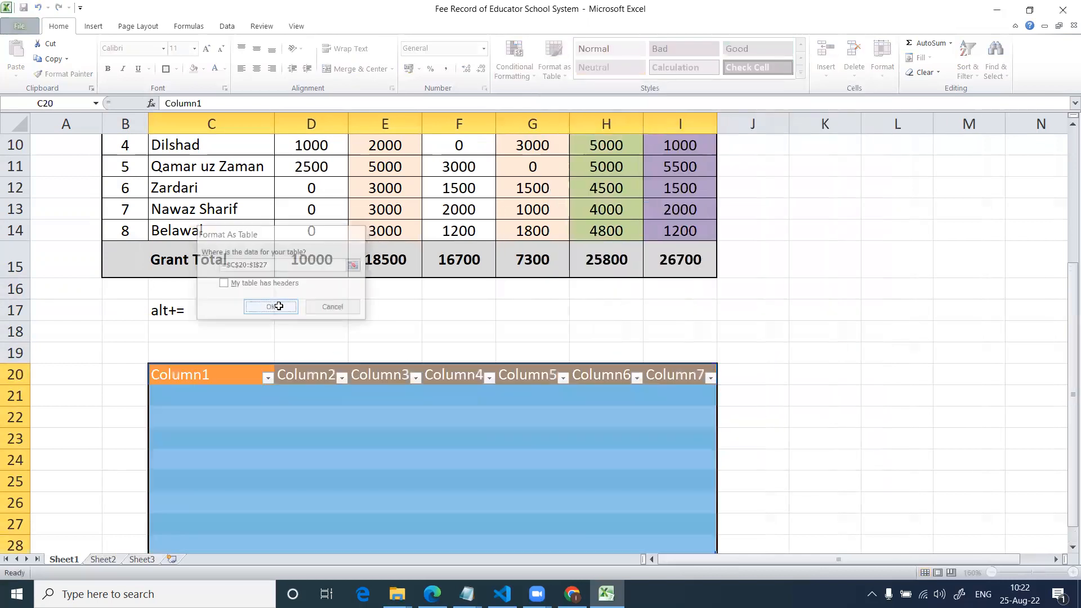
left_click(874, 439)
scroll(540, 350, "down", 2)
left_click(490, 331)
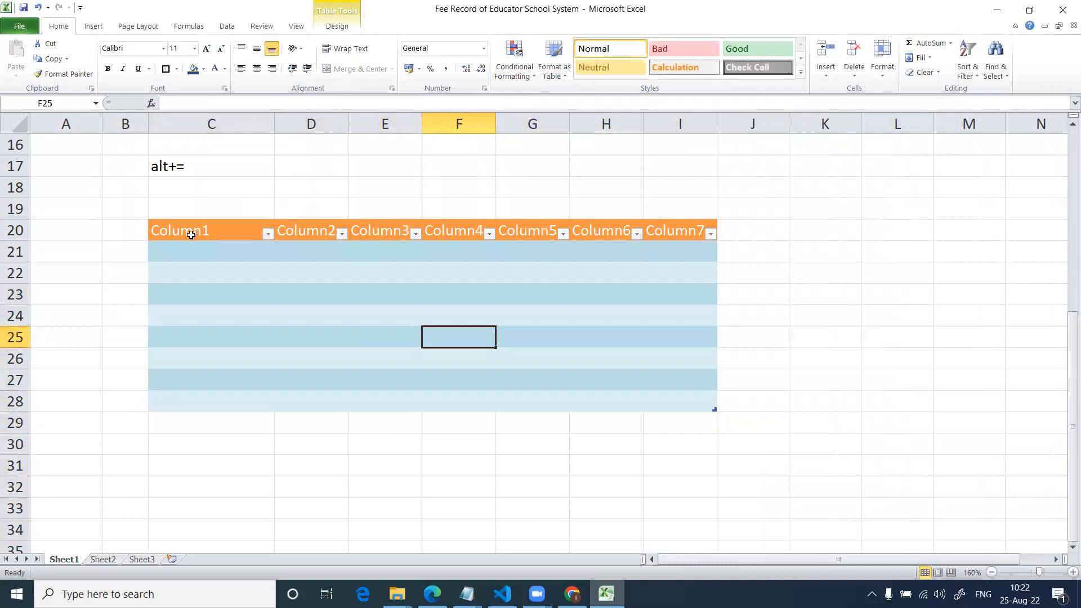
Delete the entire rows 19 to 29 that hold the empty sample table.
left_click_drag(140, 210, 762, 427)
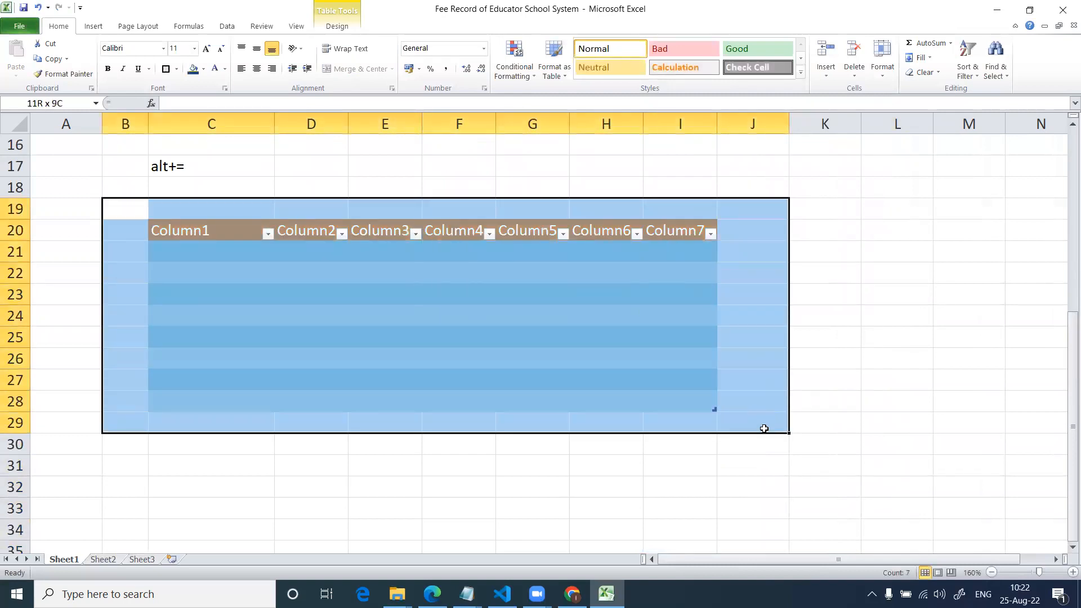
key("ctrl+minus")
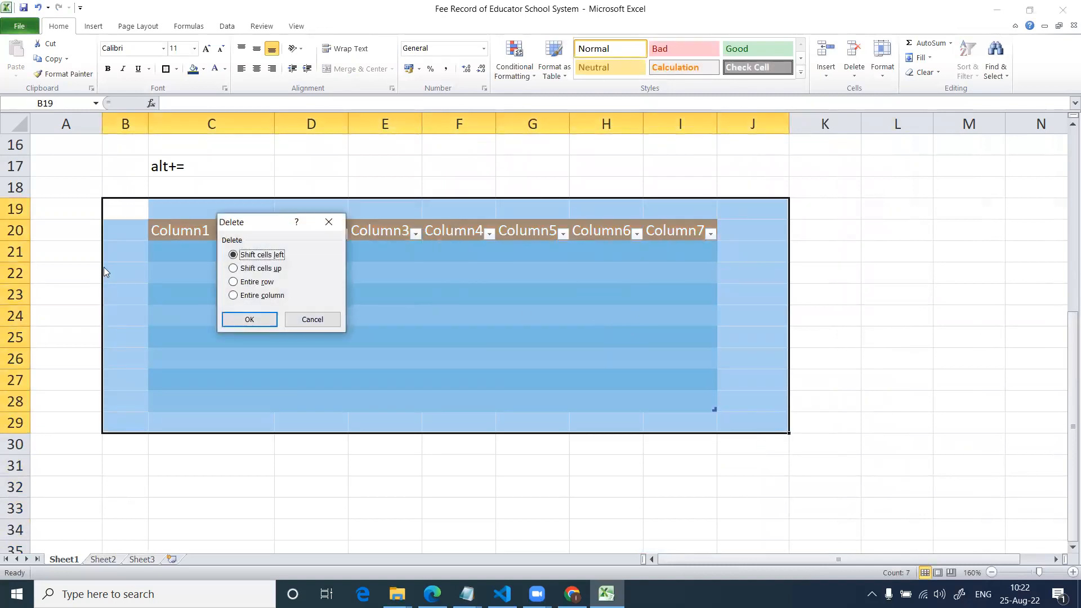
left_click(257, 282)
left_click(250, 319)
scroll(261, 319, "up", 5)
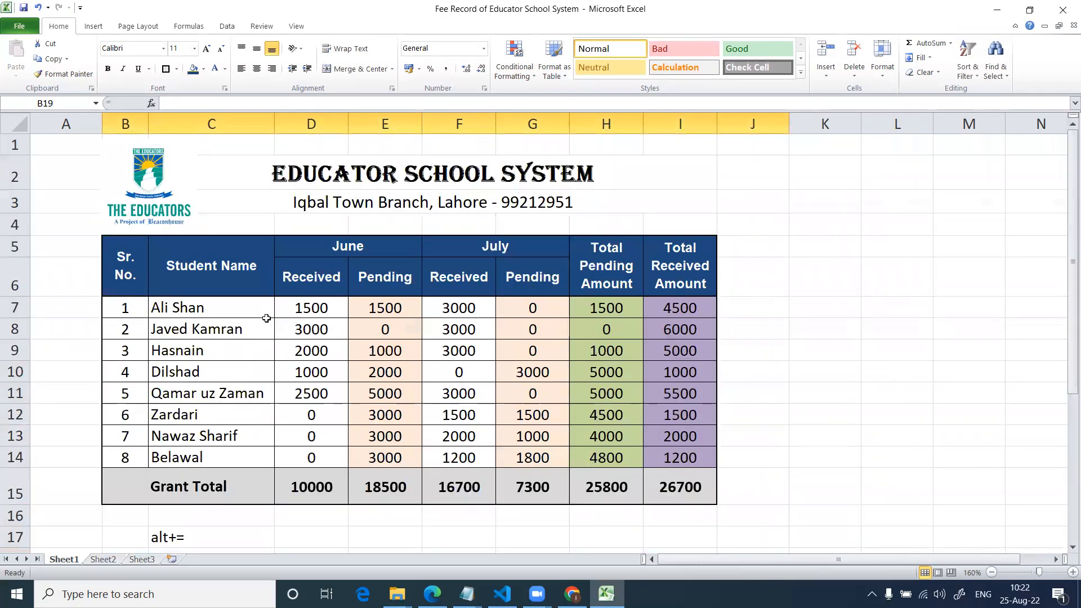
Make the serial numbers in B7:B14 bold and italic.
left_click(296, 305)
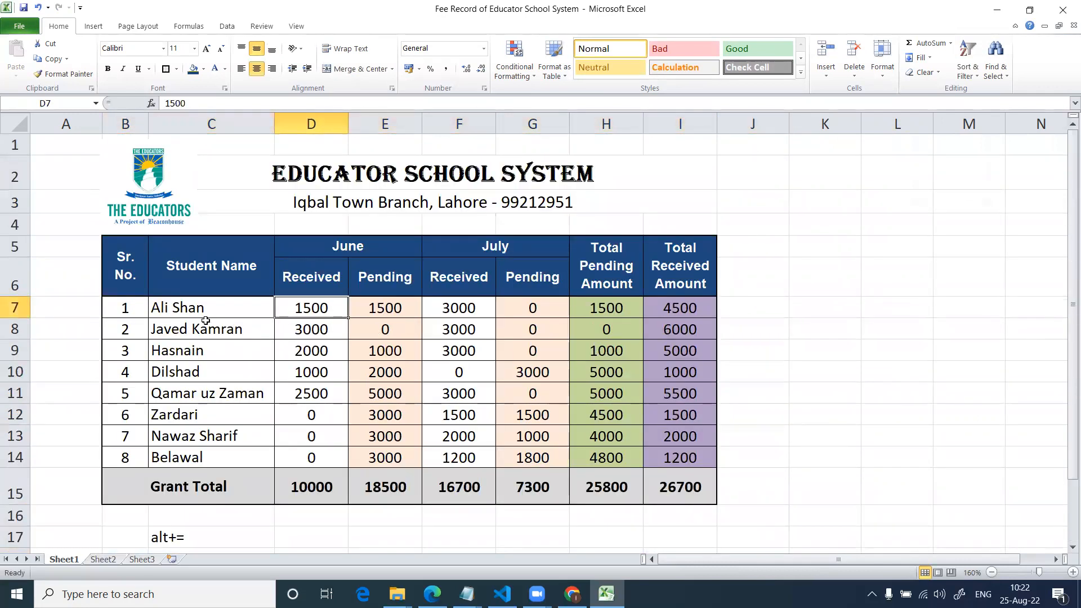
left_click_drag(126, 308, 125, 457)
left_click(107, 68)
left_click(123, 68)
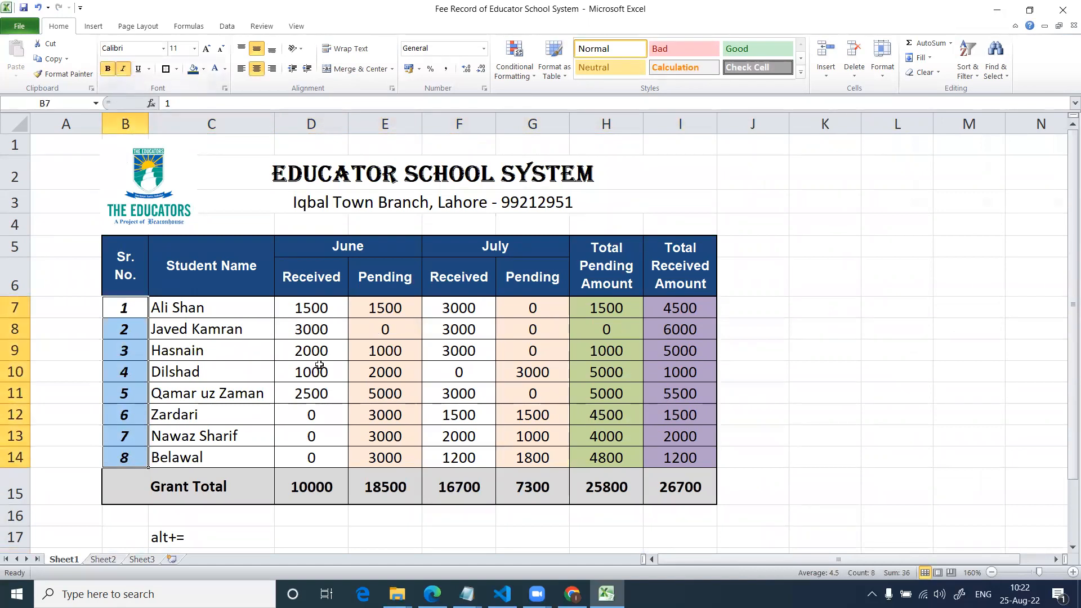
left_click(318, 367)
left_click(383, 284)
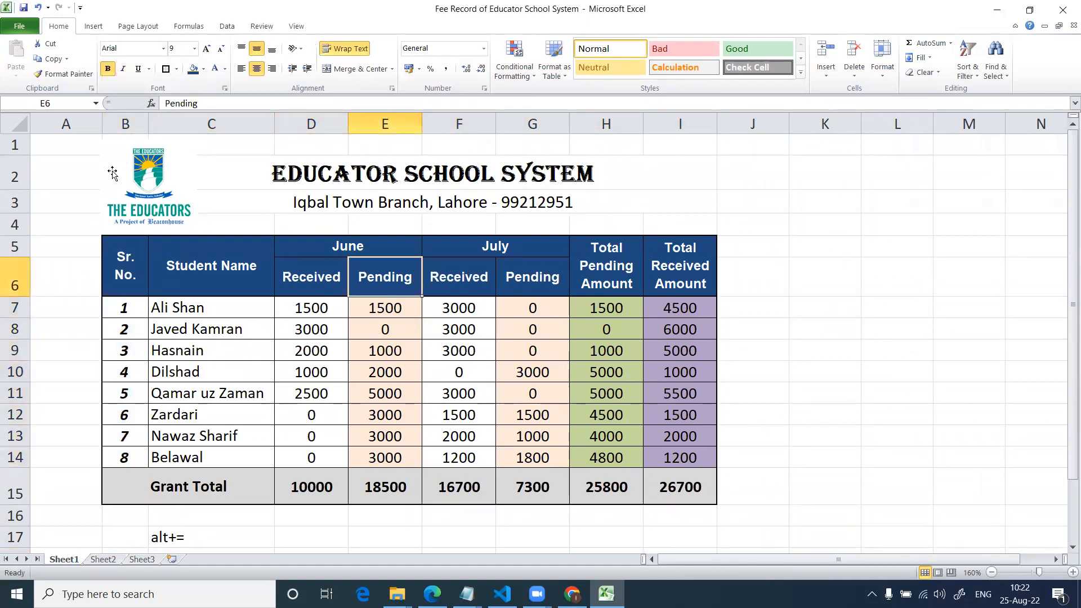
left_click(93, 172)
left_click(610, 349)
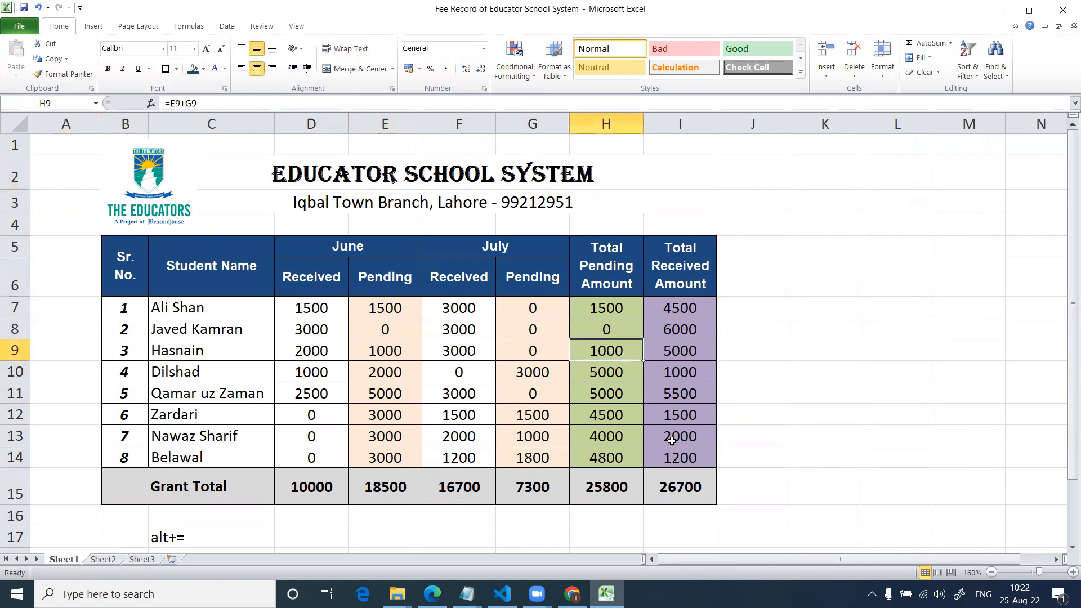
left_click(692, 488)
left_click(137, 273)
left_click_drag(186, 282, 632, 446)
left_click(680, 437)
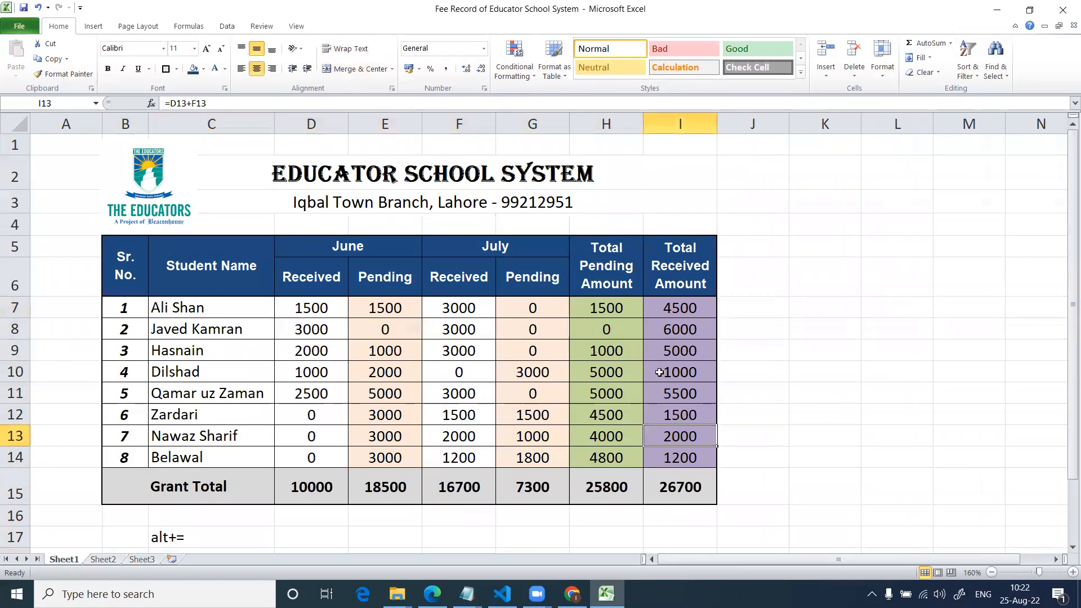
Enter the sample text "gdgfgfdgsdgdfg sfgdfg" in the empty cell K6.
left_click(675, 267)
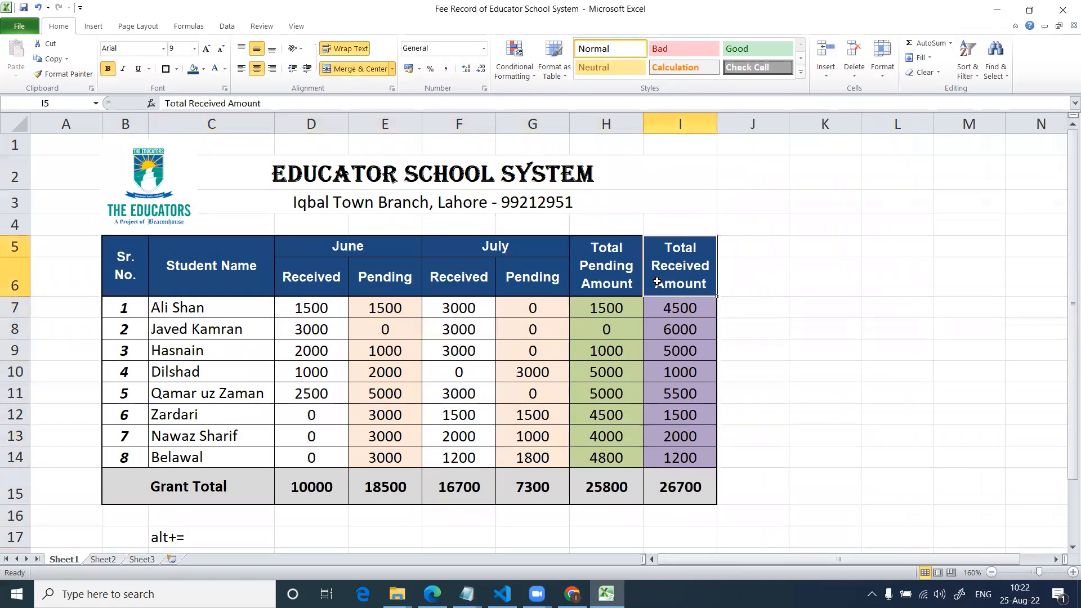
left_click(856, 287)
type("gdgfgfdgsdgdfg")
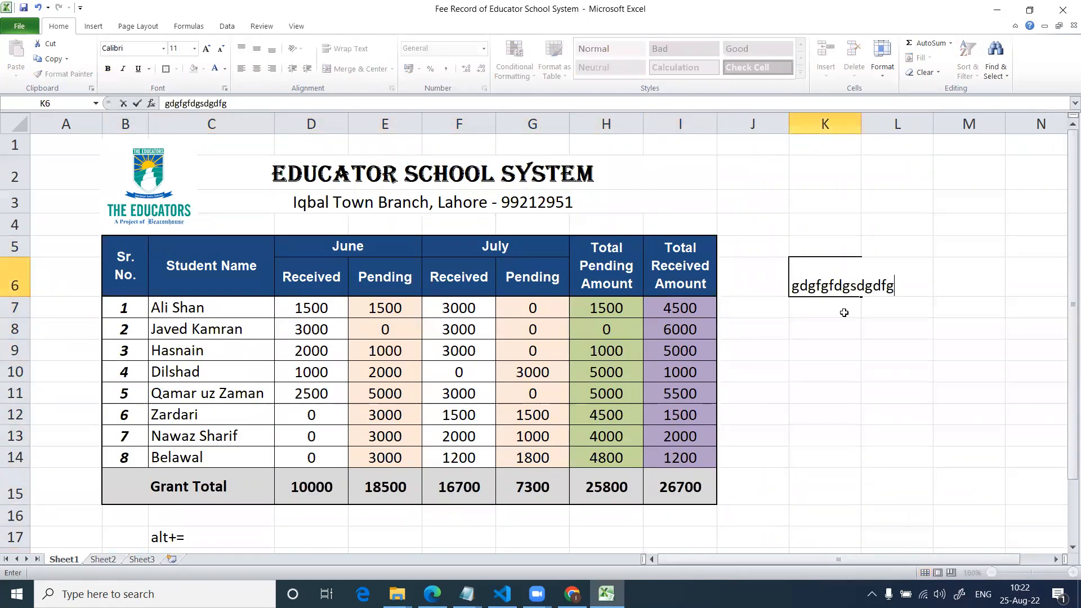
type(" sfgdfg")
key("Return")
key("Up")
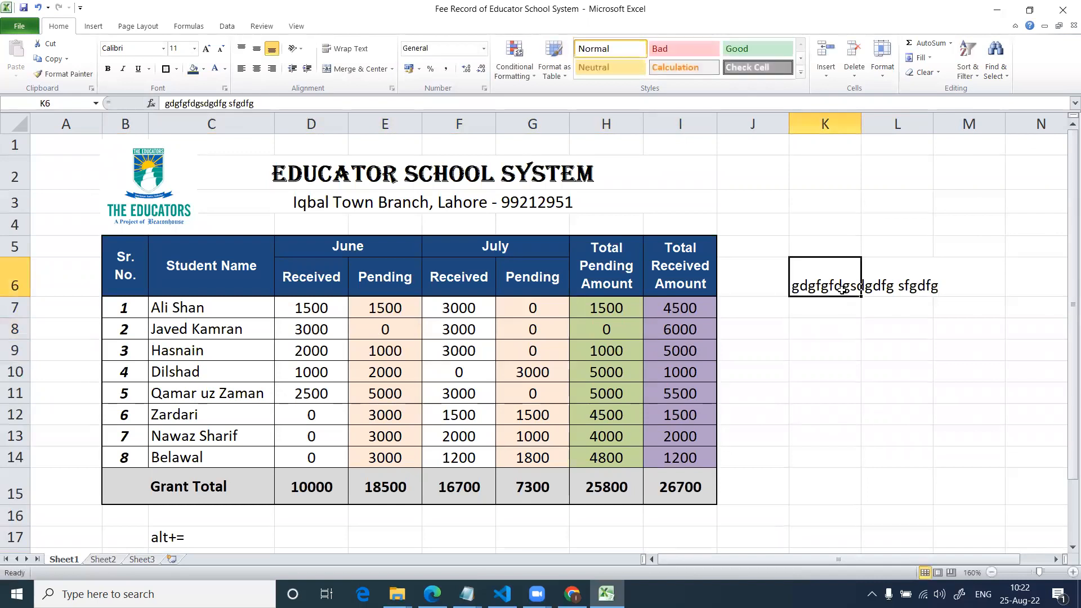
Turn on text wrapping for the sample text in K6 and delete the cell's content.
key("ctrl+1")
left_click(148, 264)
left_click(365, 419)
left_click(787, 335)
left_click(824, 285)
key("Delete")
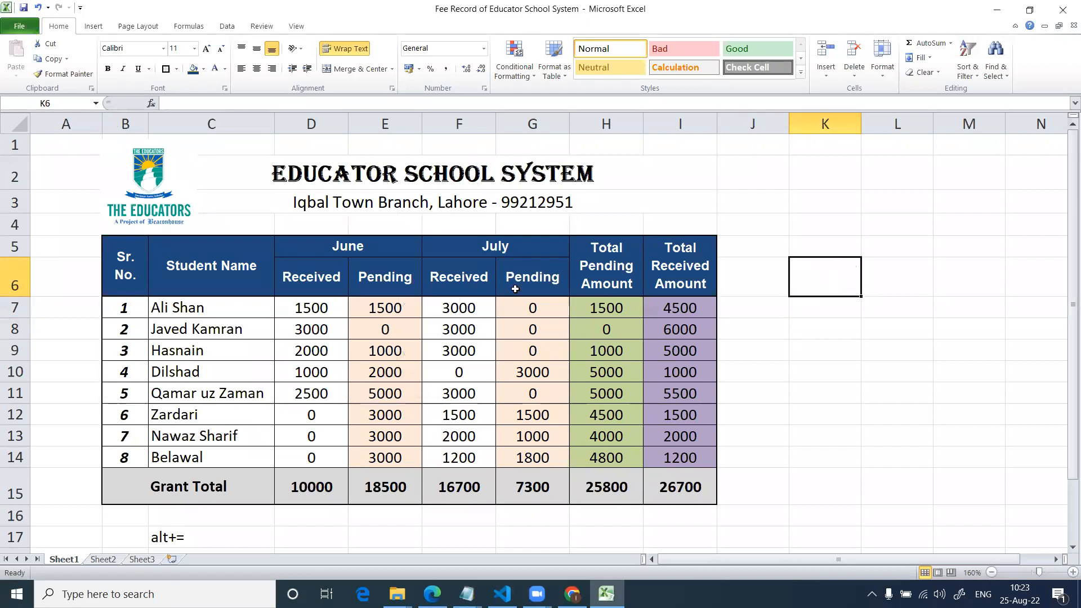
left_click(326, 280)
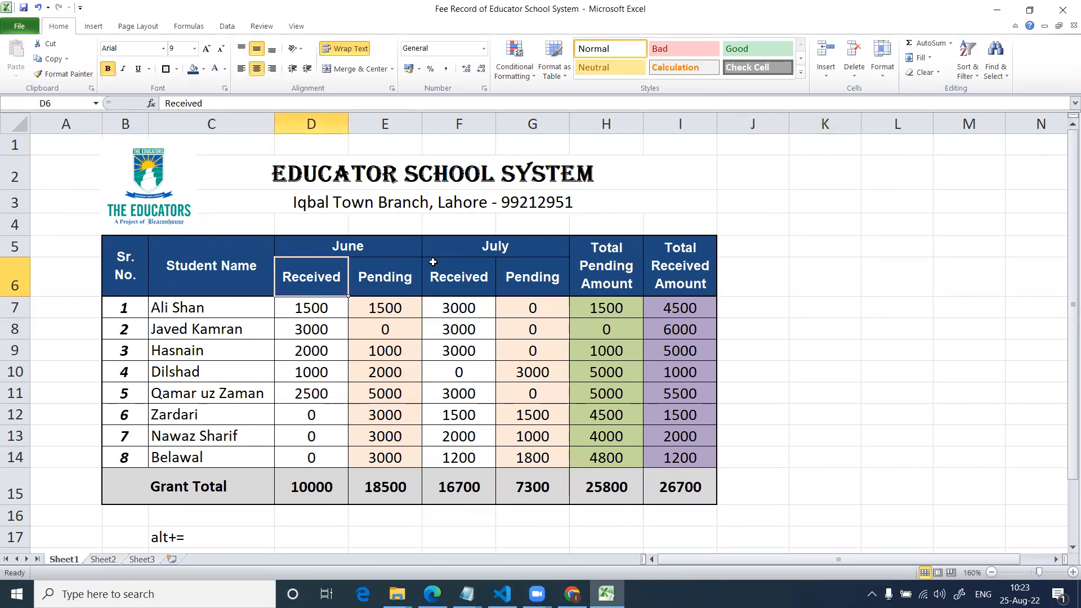
left_click(468, 283)
left_click(328, 283)
Rotate the Sr. No. header text to 90 degrees so it reads upward.
left_click(127, 268)
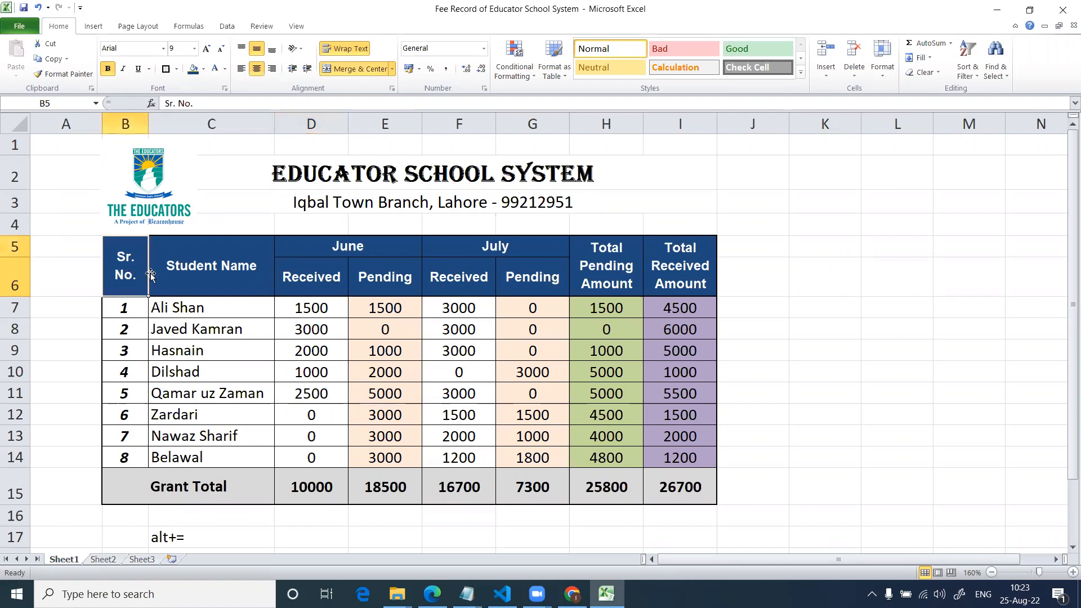
key("ctrl+1")
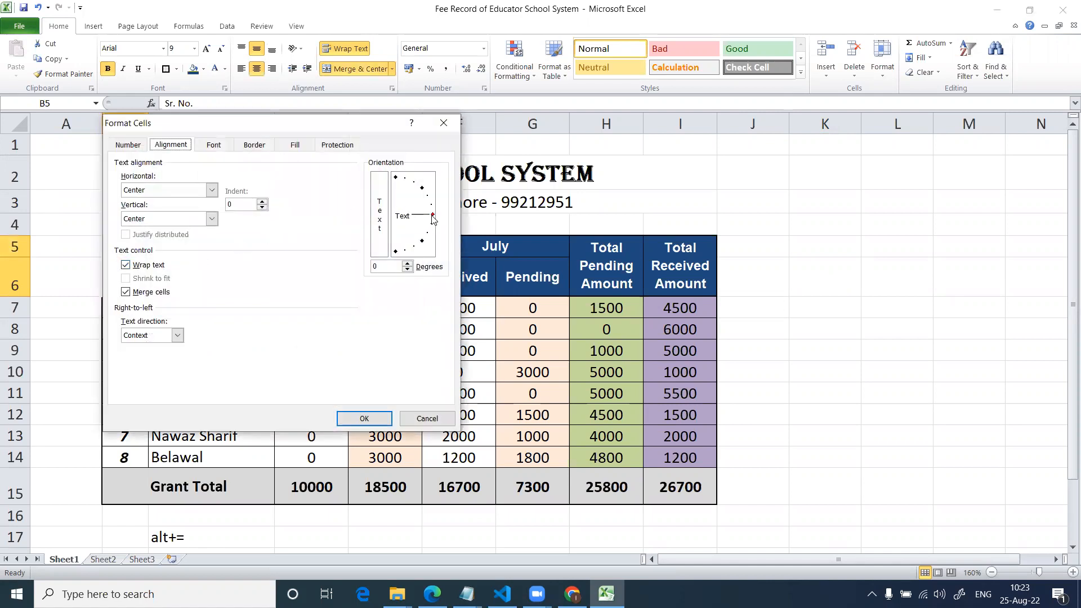
left_click_drag(433, 216, 394, 181)
left_click(364, 419)
left_click(374, 419)
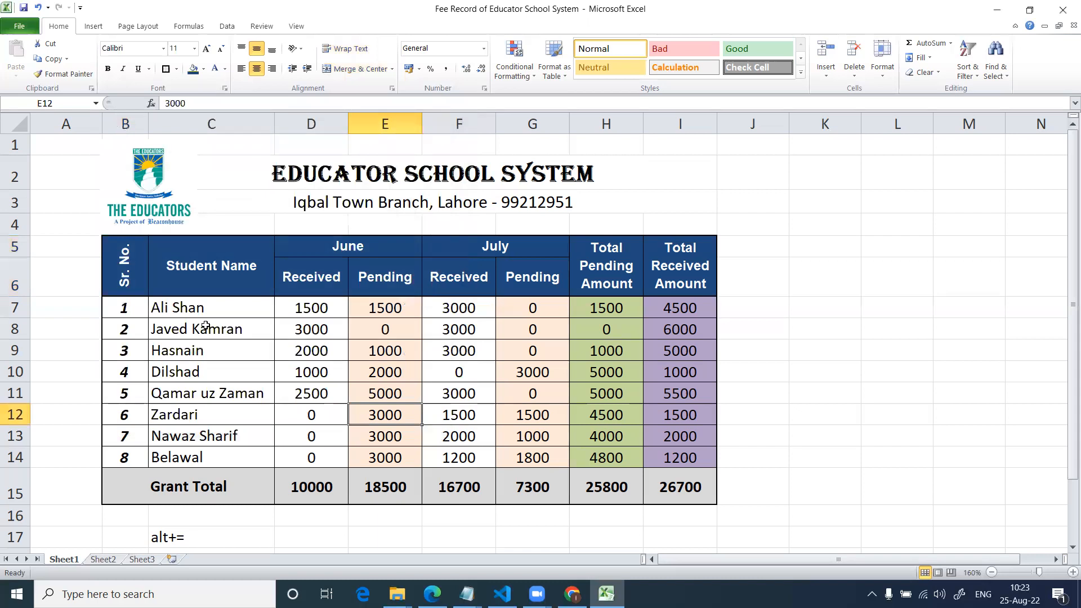
Rotate the June header text to 90 degrees and make row 5 tall enough to fit it.
left_click(307, 254)
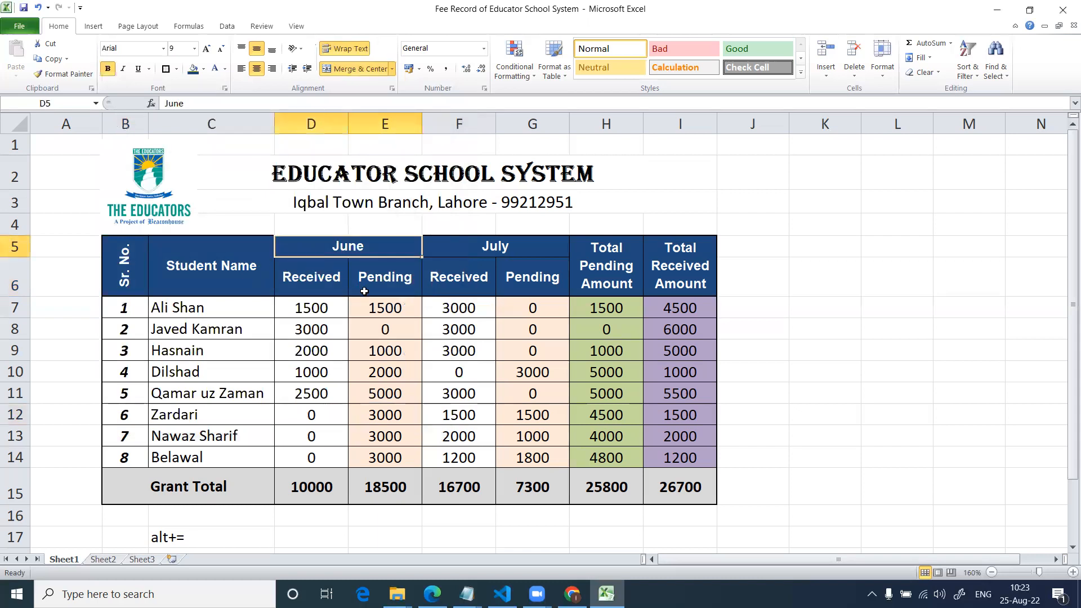
key("ctrl+1")
left_click_drag(433, 215, 413, 164)
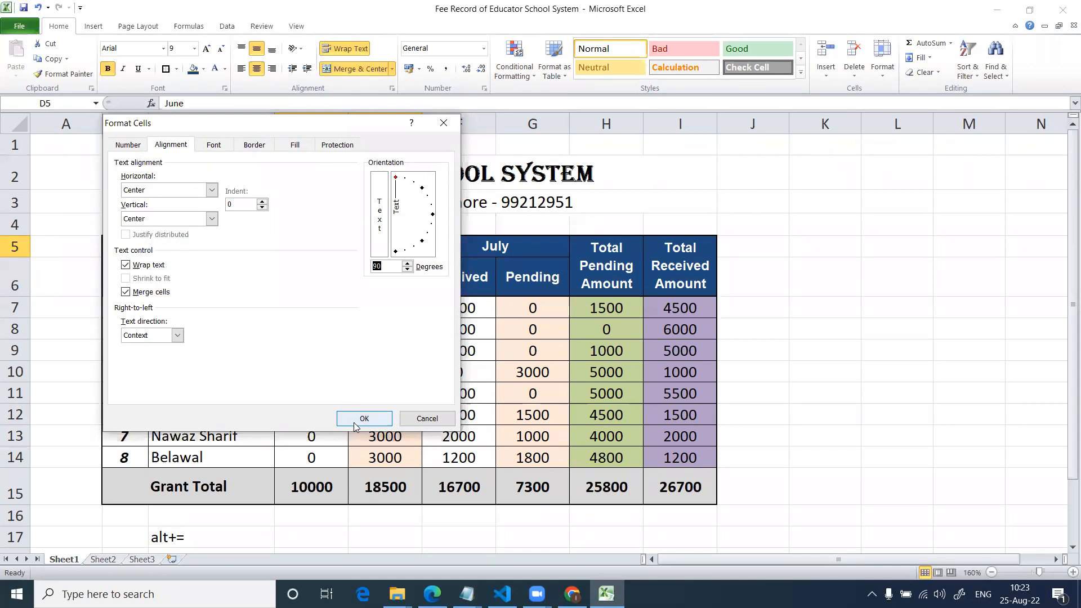
left_click(357, 418)
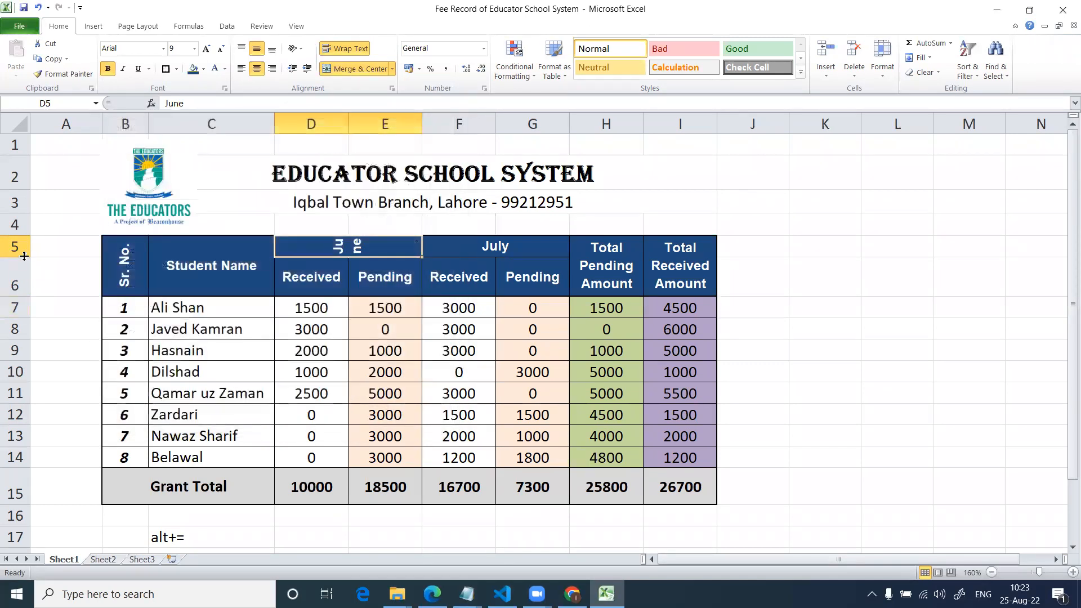
left_click_drag(24, 257, 28, 285)
Rotate the July header text to -90 degrees so it reads downward.
left_click(508, 235)
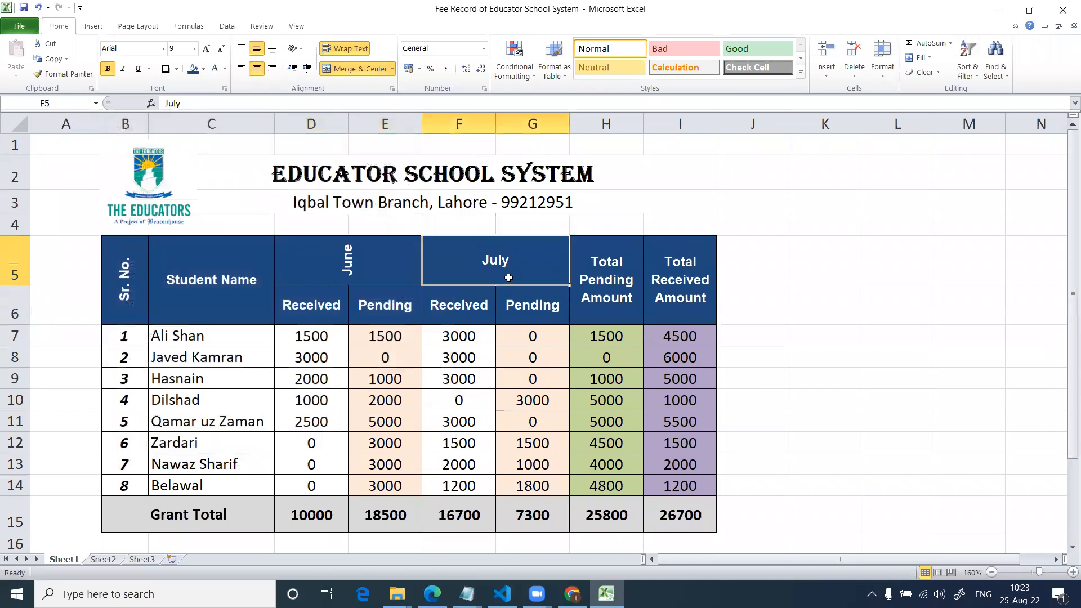
key("ctrl+1")
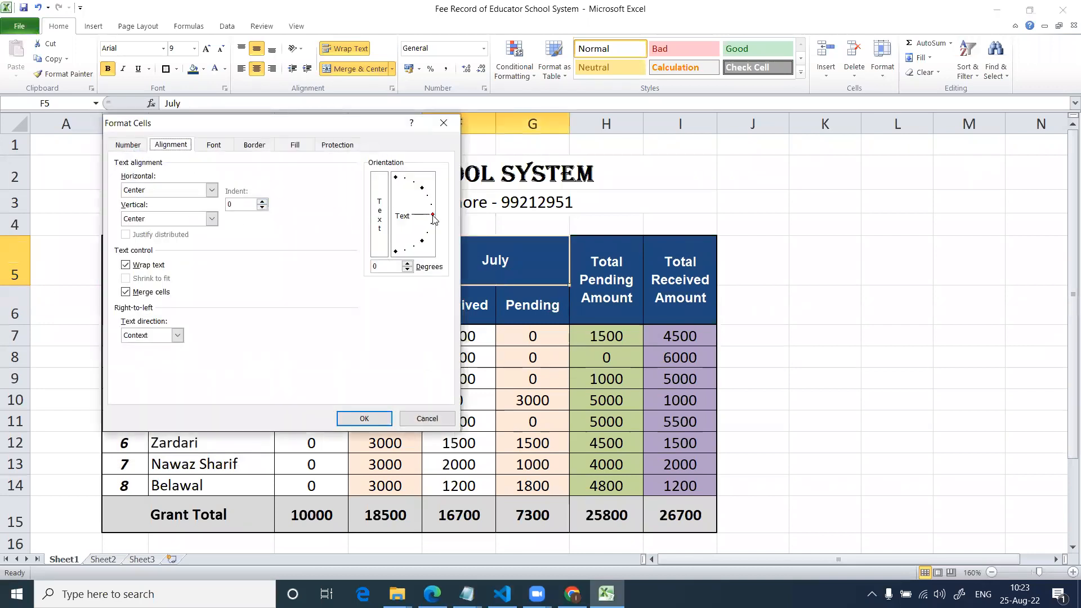
left_click_drag(433, 216, 351, 331)
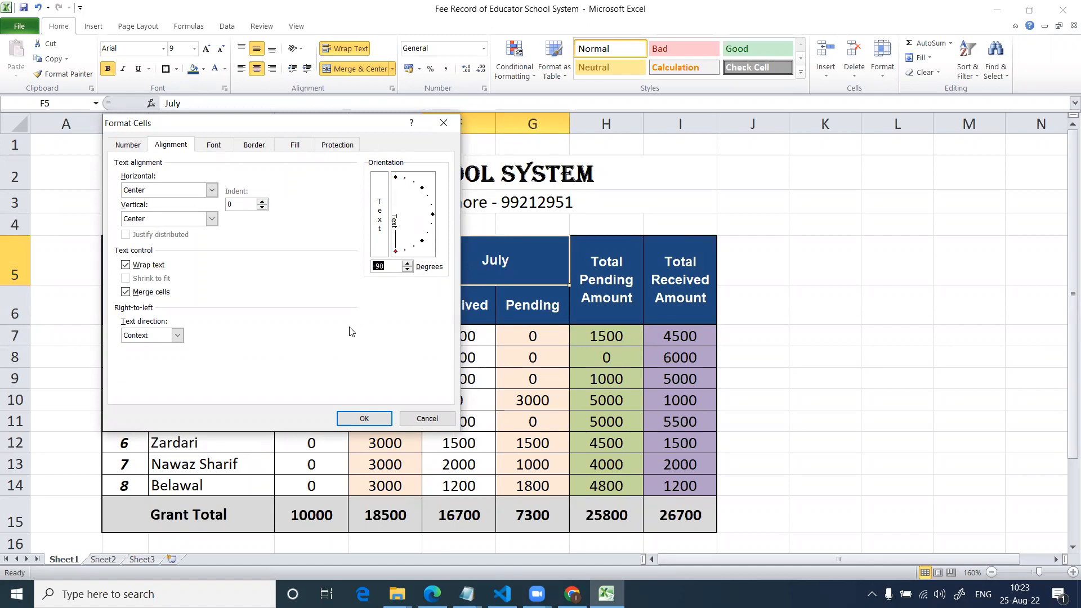
left_click(369, 419)
left_click(502, 394)
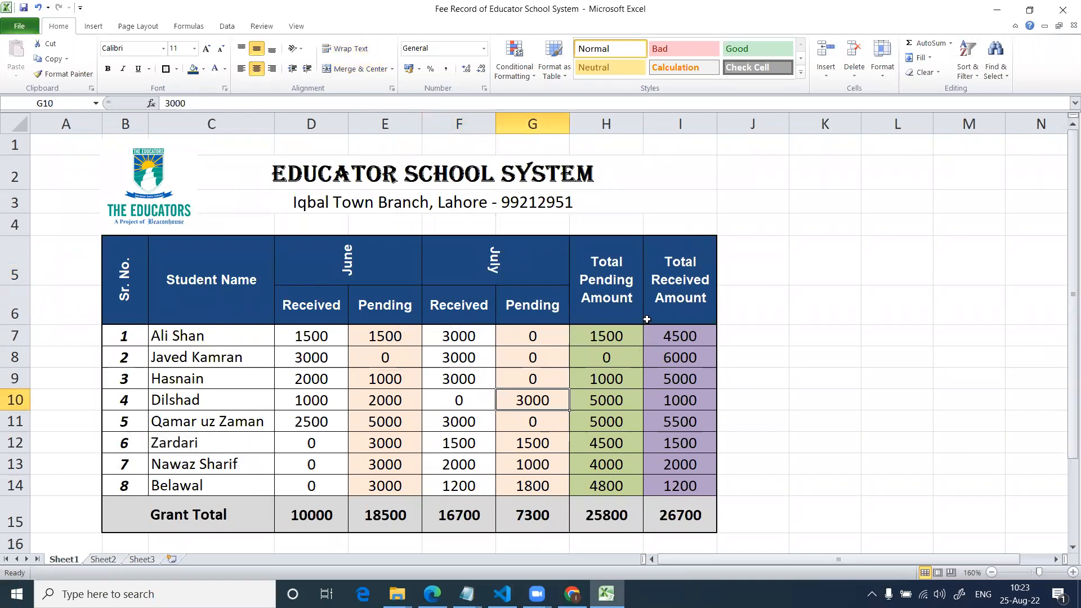
Rotate the Total Pending Amount header text to 90 degrees so it reads upward.
left_click(631, 276)
key("ctrl+1")
left_click(396, 178)
left_click(365, 418)
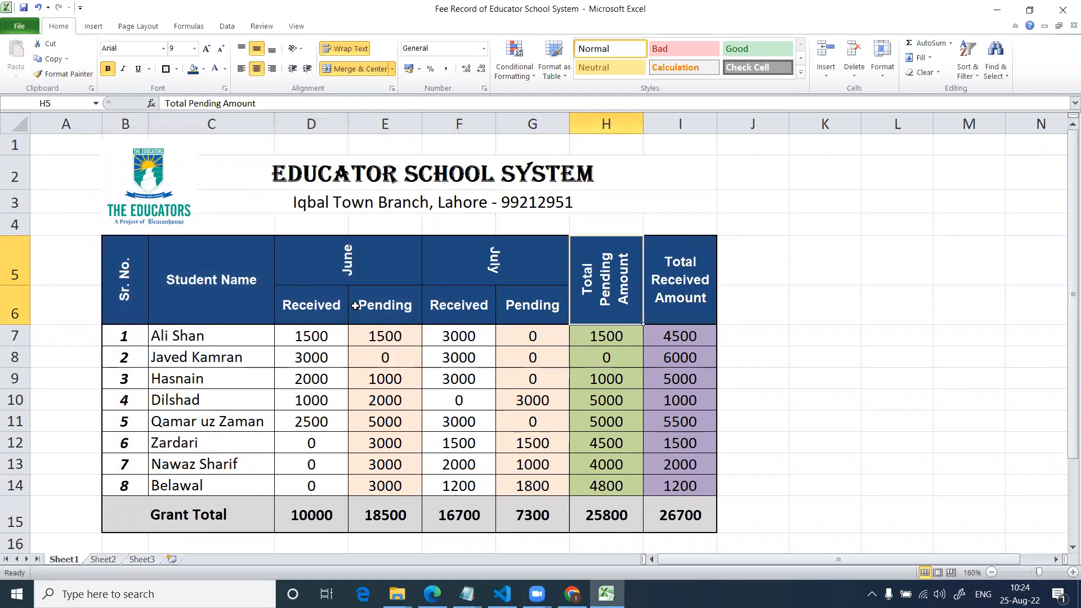
key("ctrl+1")
left_click(396, 178)
left_click(363, 424)
Rotate the Total Received Amount header text to 90 degrees so it reads upward.
left_click(662, 316)
key("ctrl+1")
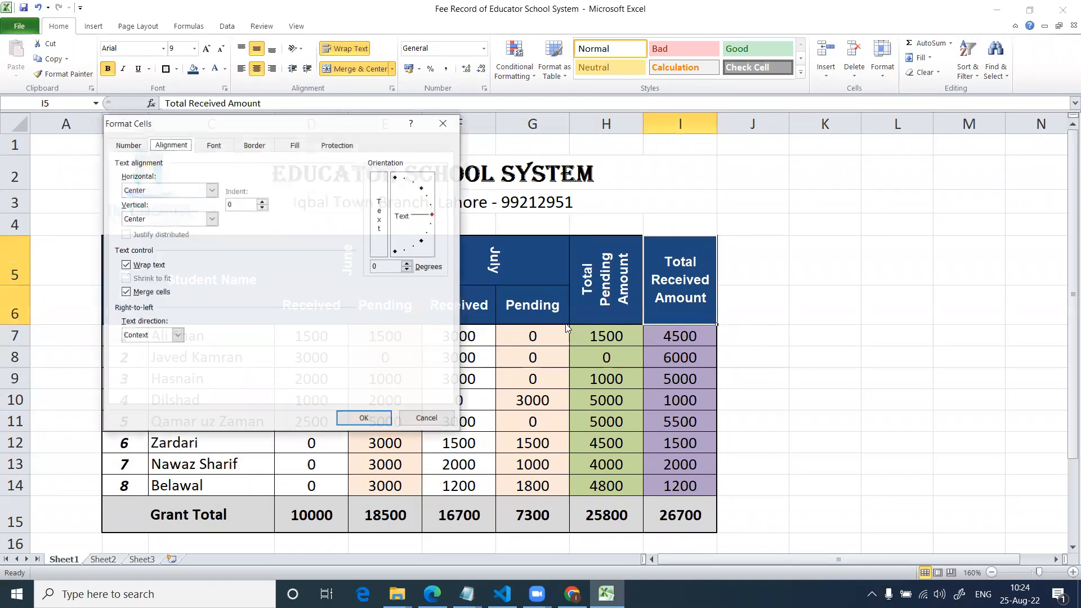
left_click(396, 178)
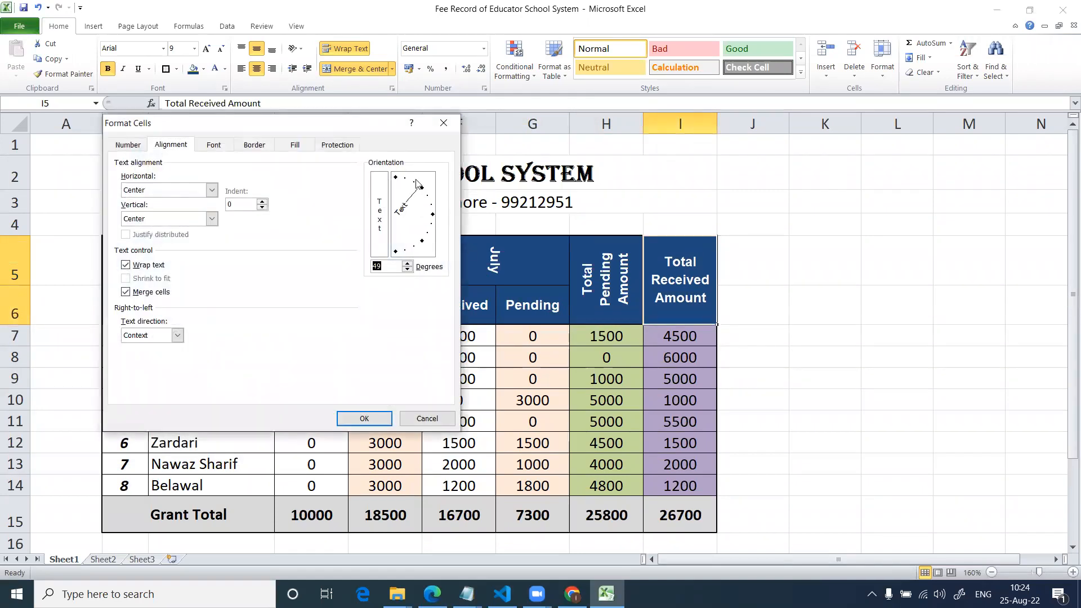
left_click(364, 418)
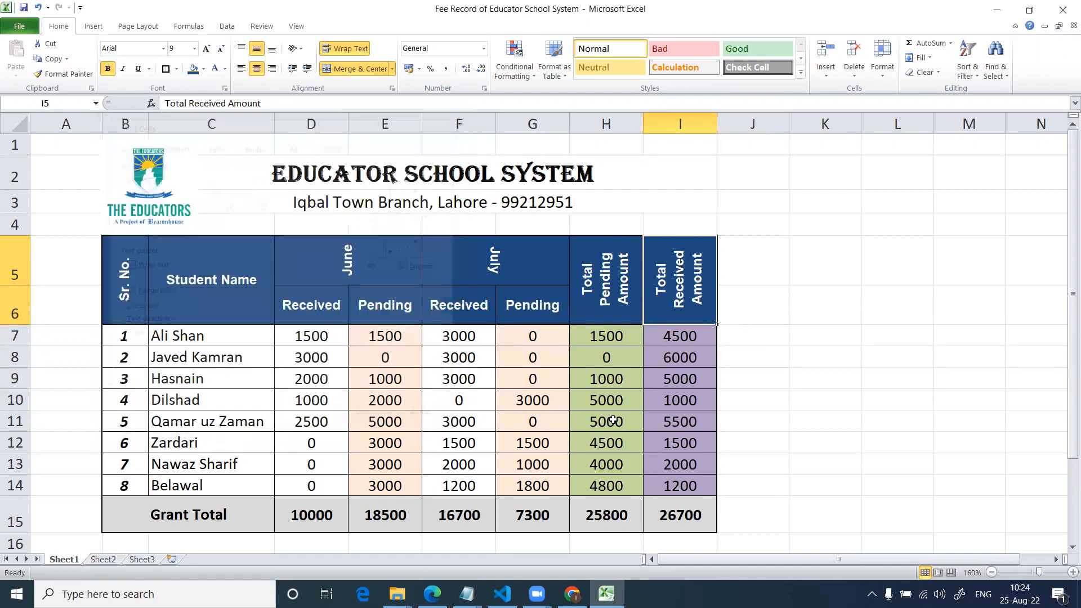
left_click(681, 421)
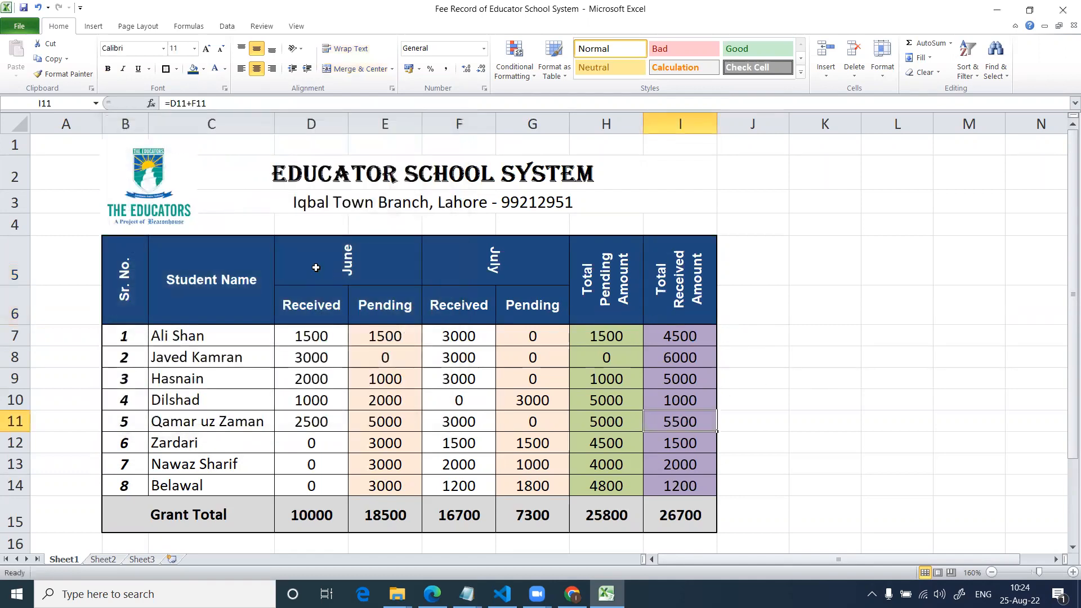
Rotate the Total Received Amount header text to -90 degrees so it reads downward.
scroll(316, 268, "down", 1)
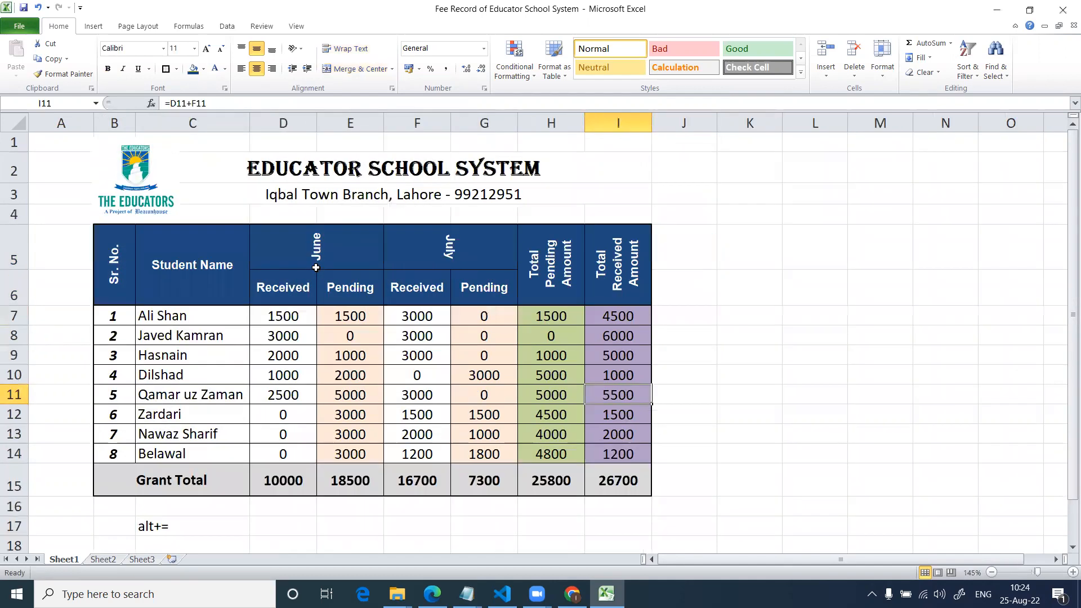
left_click(634, 270)
key("ctrl+1")
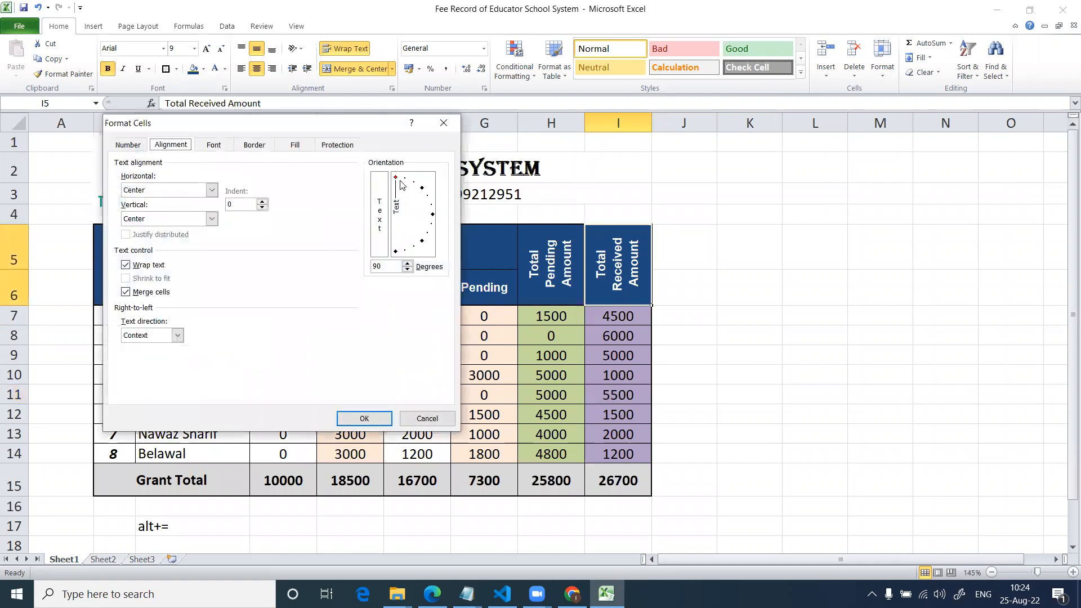
mouse_move(396, 180)
left_mouse_down()
mouse_move(411, 220)
mouse_move(377, 355)
mouse_move(295, 369)
left_mouse_up()
left_click(361, 420)
left_click(697, 360)
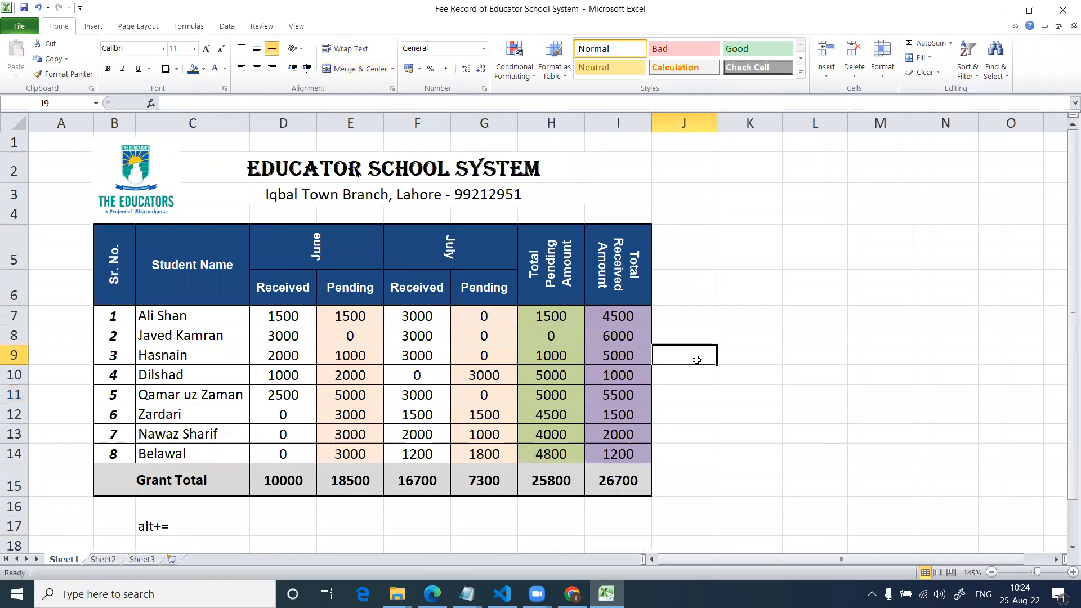
left_click(477, 319)
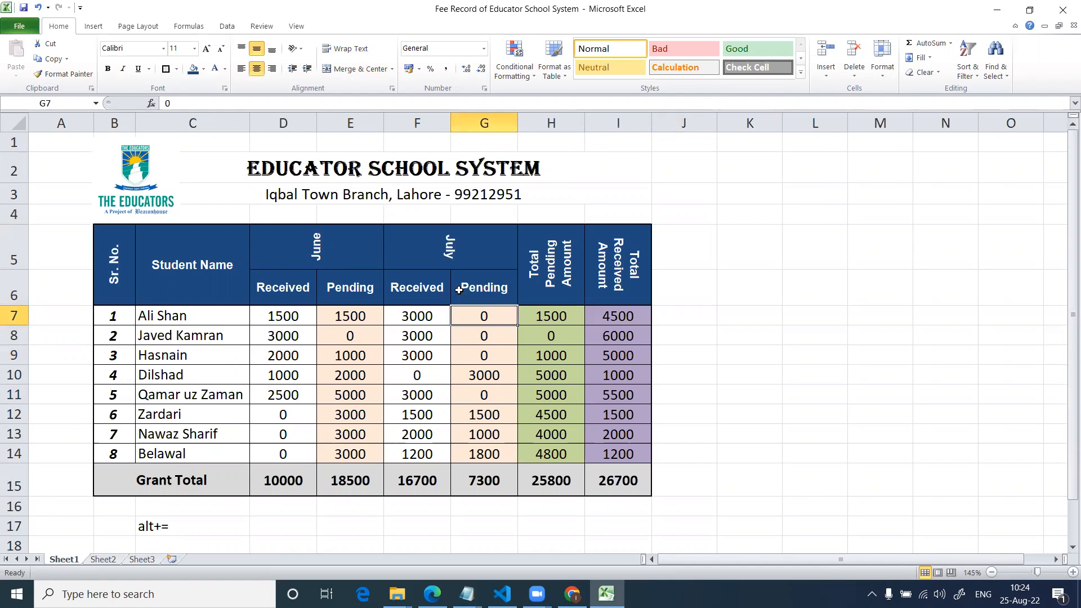
left_click(459, 260)
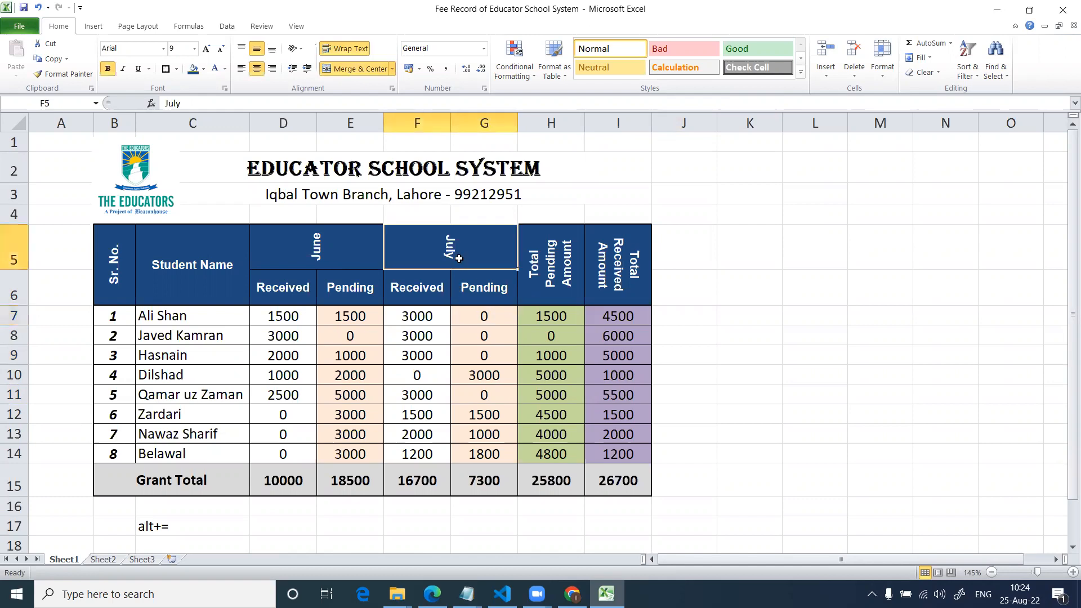
key("ctrl+1")
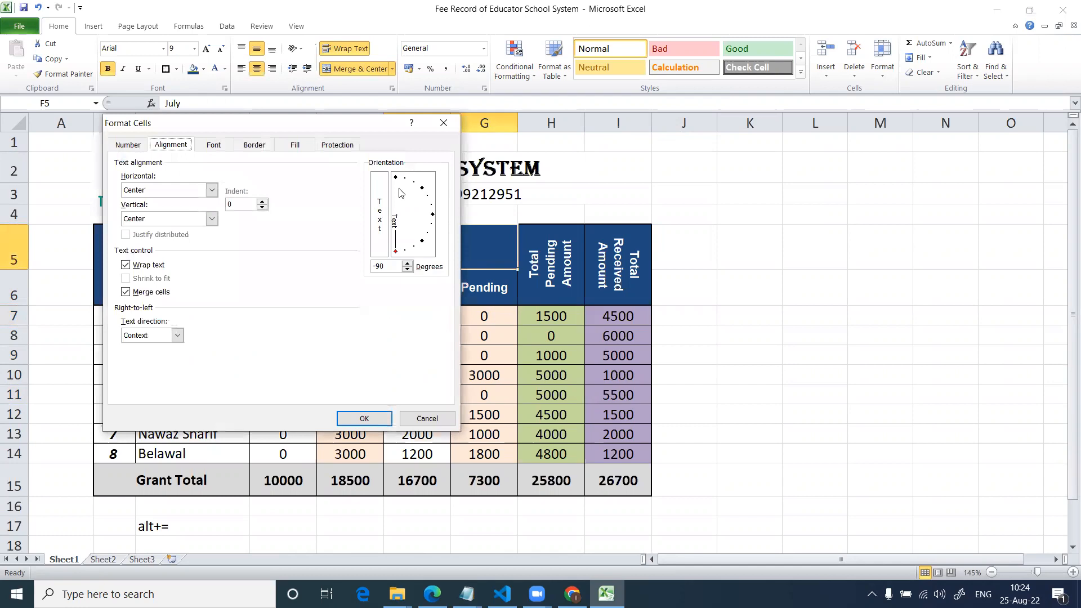
key("Return")
Tilt the June header text to a steep upward slant.
left_click(329, 258)
key("ctrl+1")
left_click(410, 190)
left_click(355, 417)
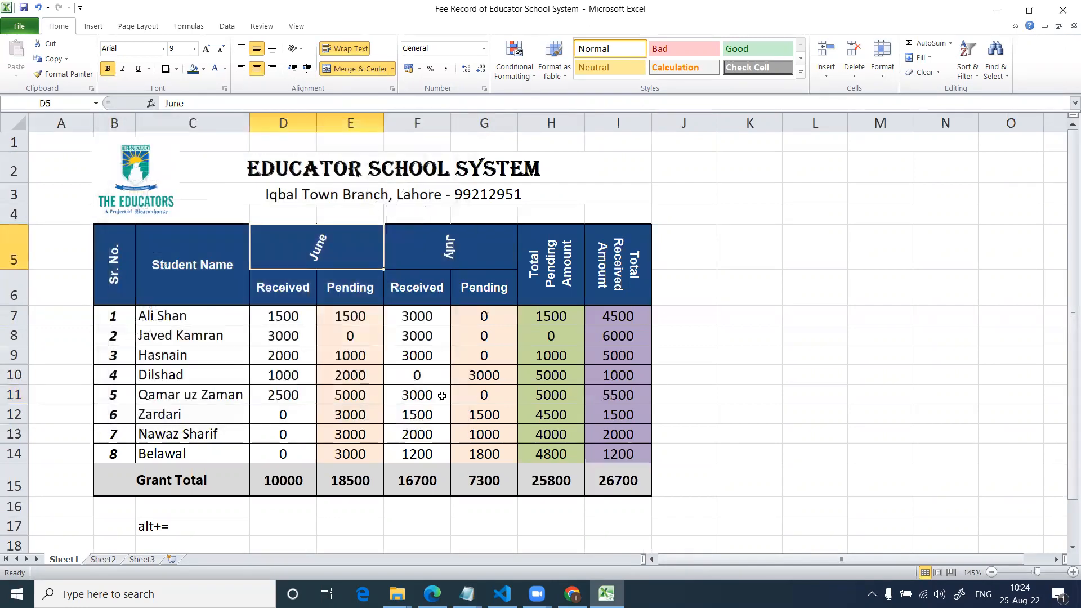
left_click(440, 396)
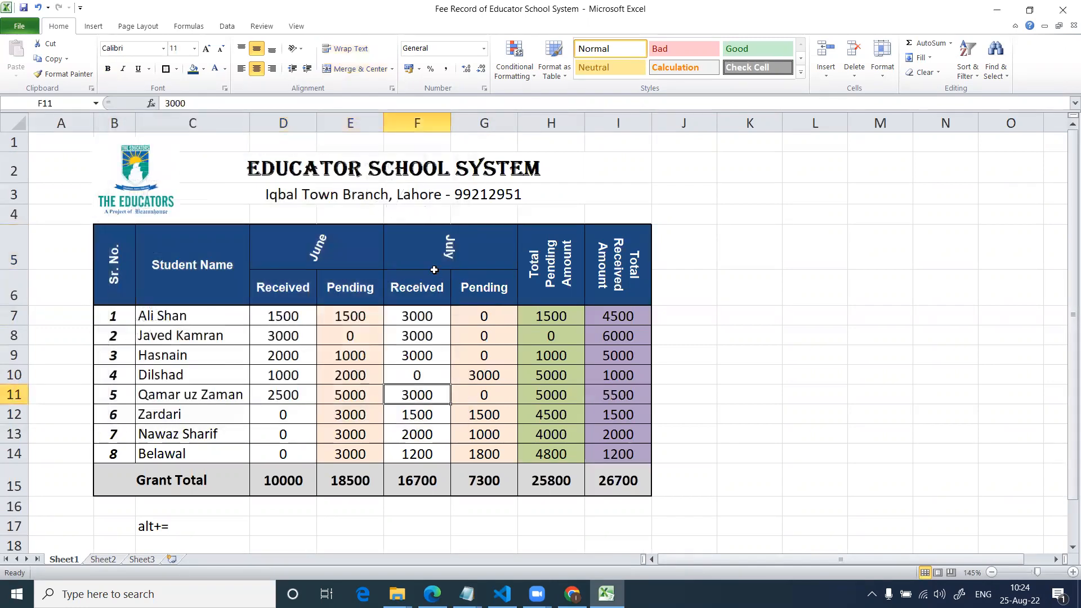
Set the June header text to a shallower upward diagonal.
left_click(375, 256)
key("ctrl+1")
left_click_drag(416, 186, 420, 190)
left_click(363, 419)
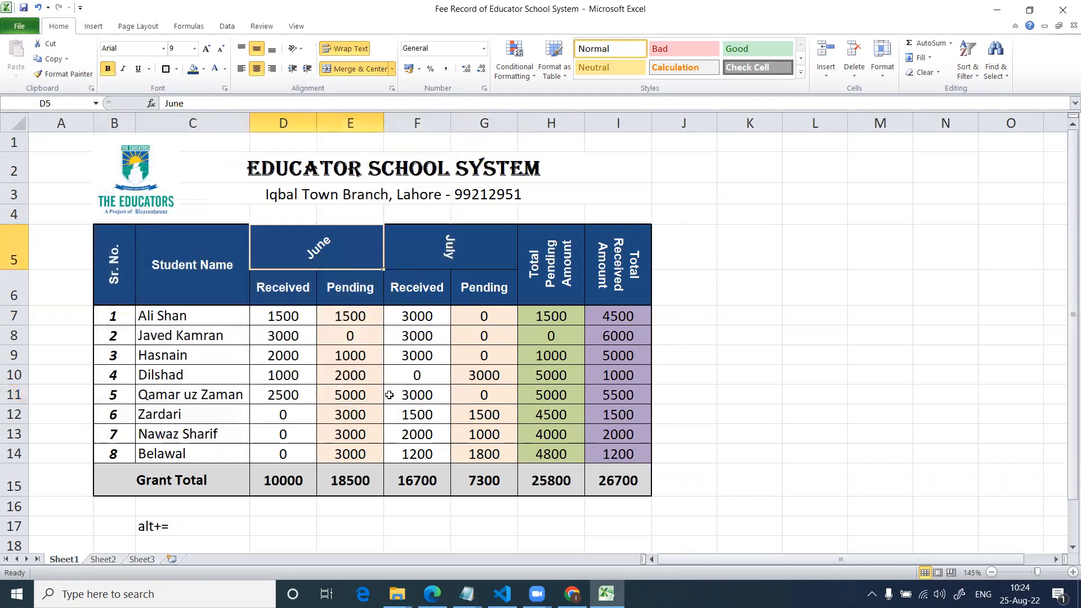
left_click(379, 355)
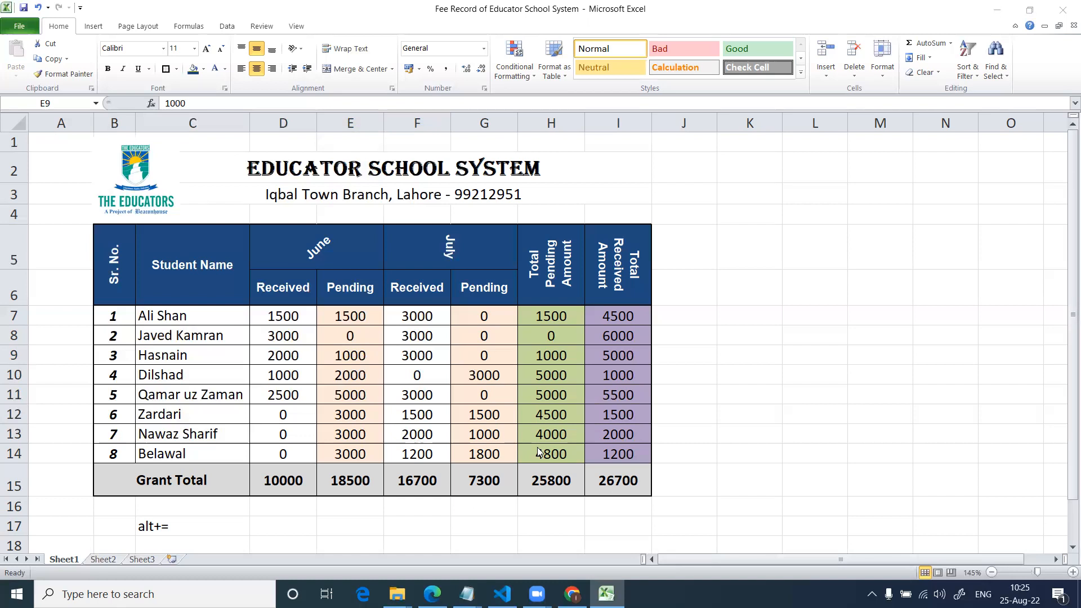
Enter the sample words Noun in L5 and Pronoun in L6.
left_click(833, 268)
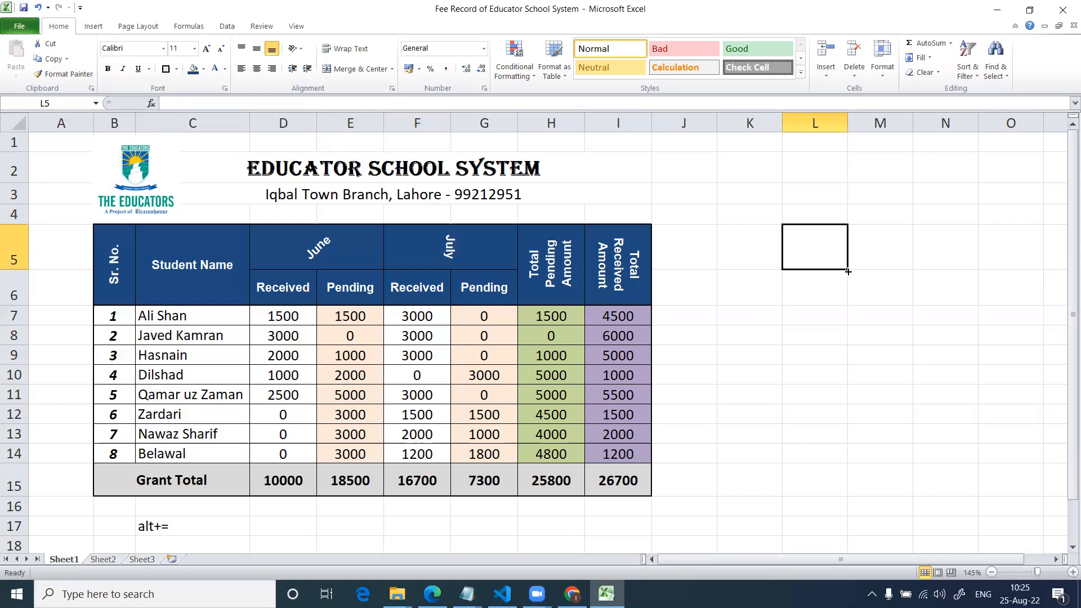
type("Noun")
key("Return")
type("p[")
key("BackSpace")
key("BackSpace")
type("Pronoun")
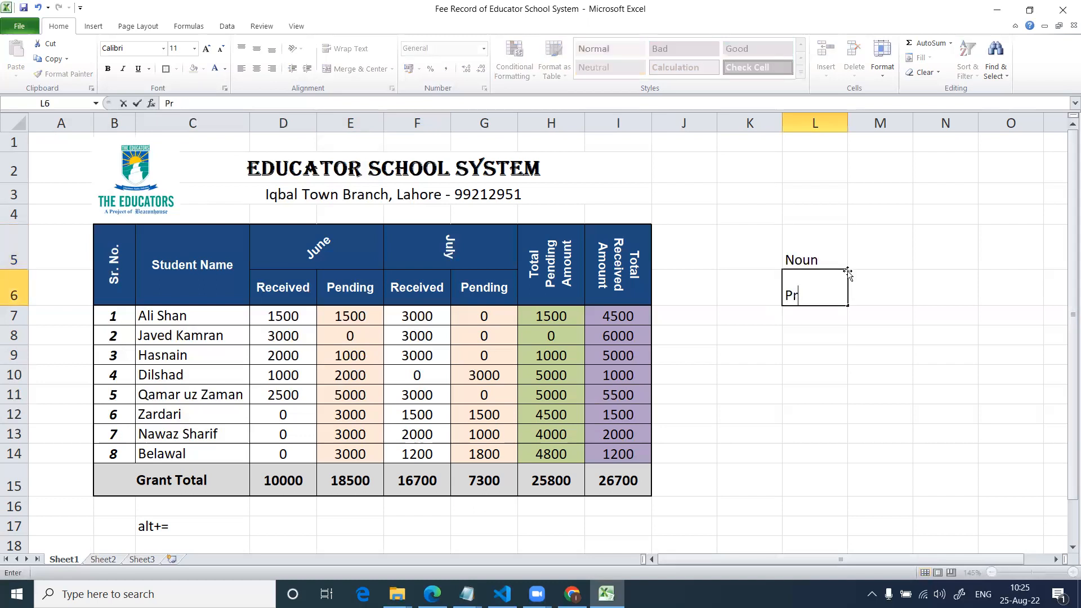
key("Return")
key("Return")
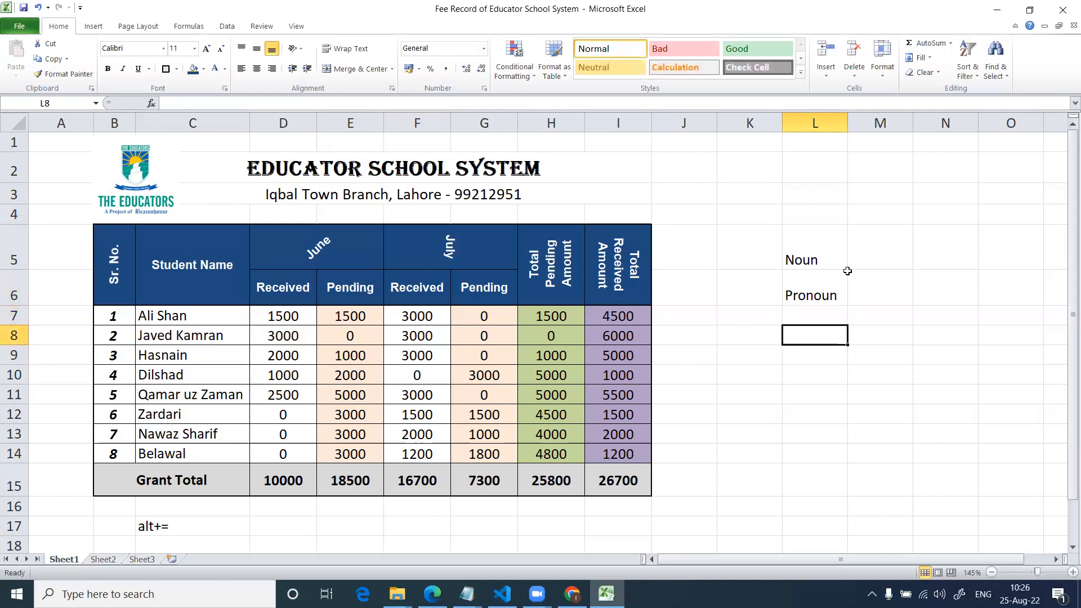
Enter the sample word Adjective in L8 and select cell P5.
type("Adjective")
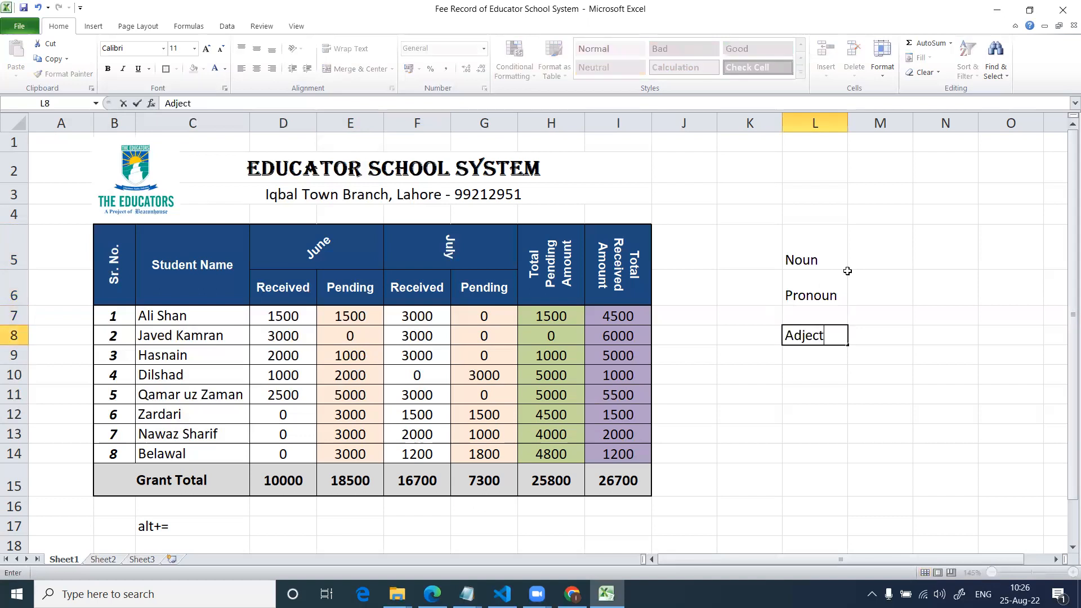
key("Up")
key("Up")
key("Up")
key("Right")
key("Right")
key("Right")
key("Right")
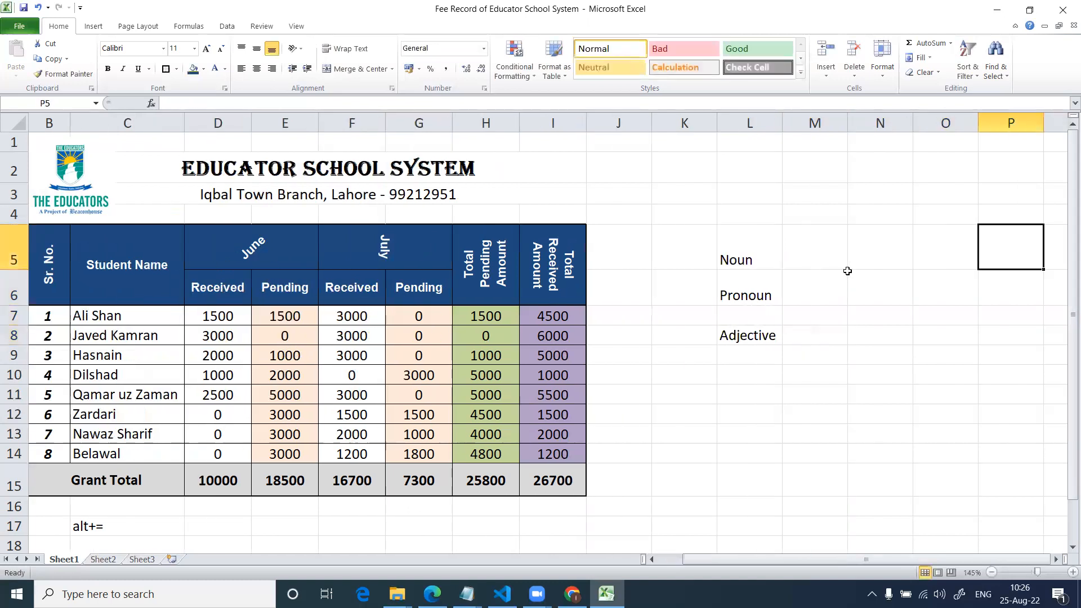
Enter the definition "name of person, place or thing" in M5 beside Noun.
key("Left")
key("Left")
key("Left")
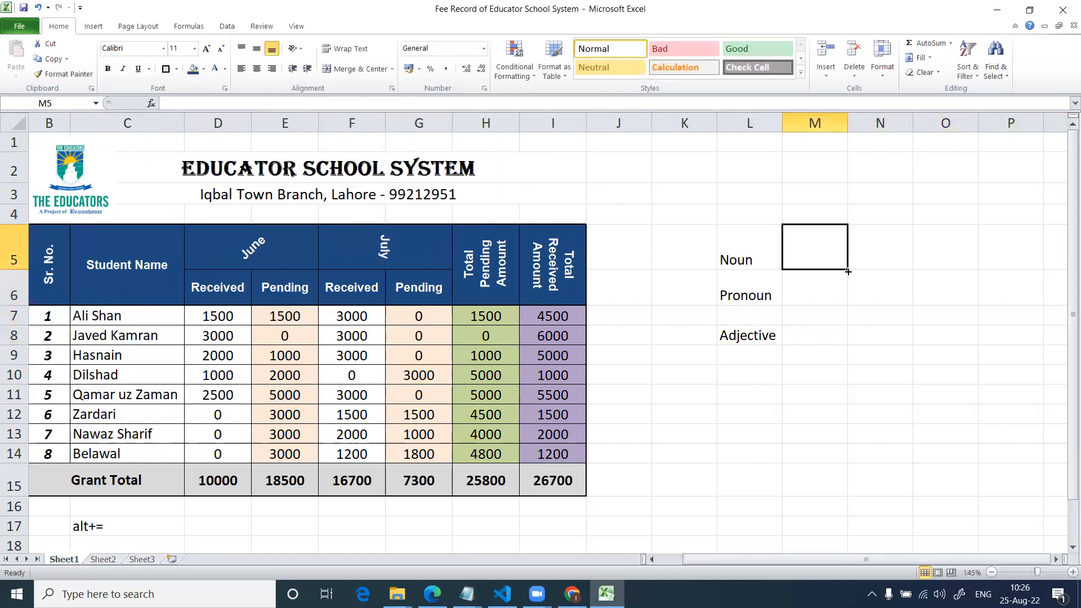
type("name of persn,")
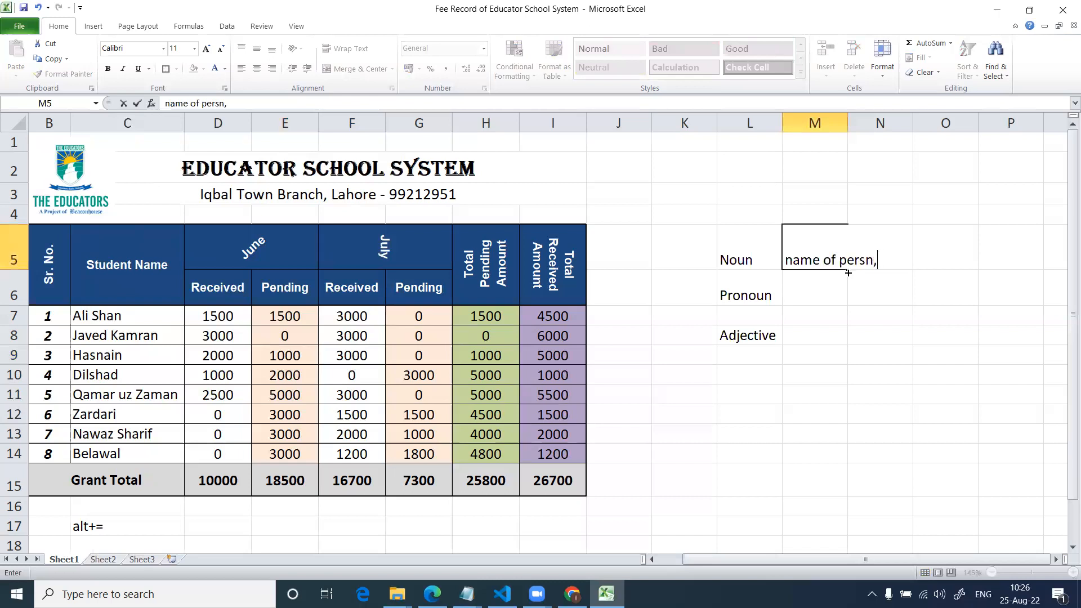
key("BackSpace")
key("BackSpace")
type("on, place or thing")
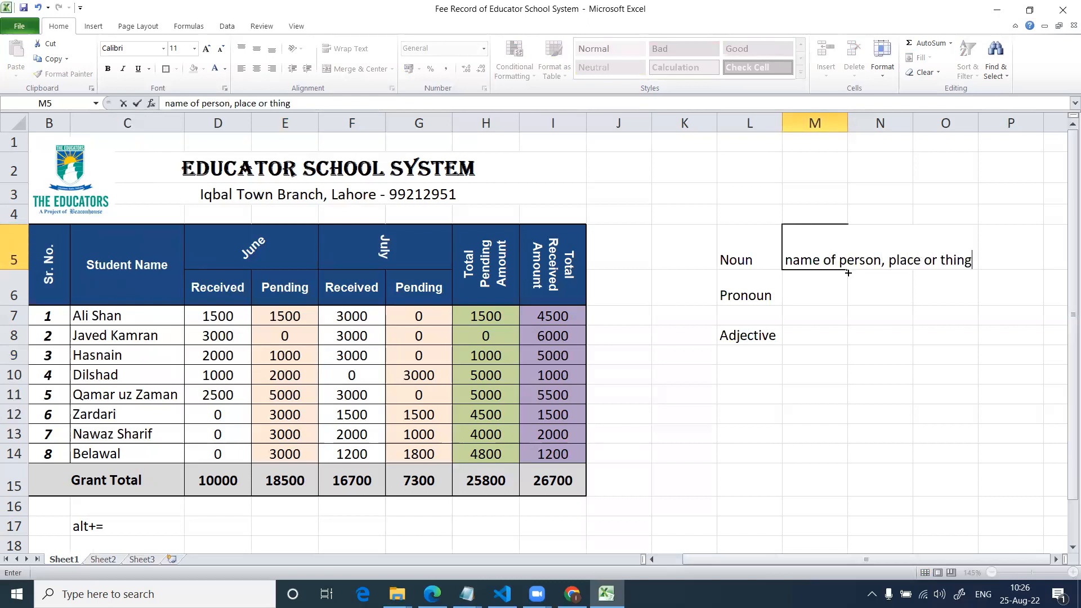
Add noun examples beside the definition: a person's first name in P5, lahore in Q5 and table in R5.
key("Right")
key("Right")
key("Right")
key("Right")
key("Right")
key("Left")
key("Left")
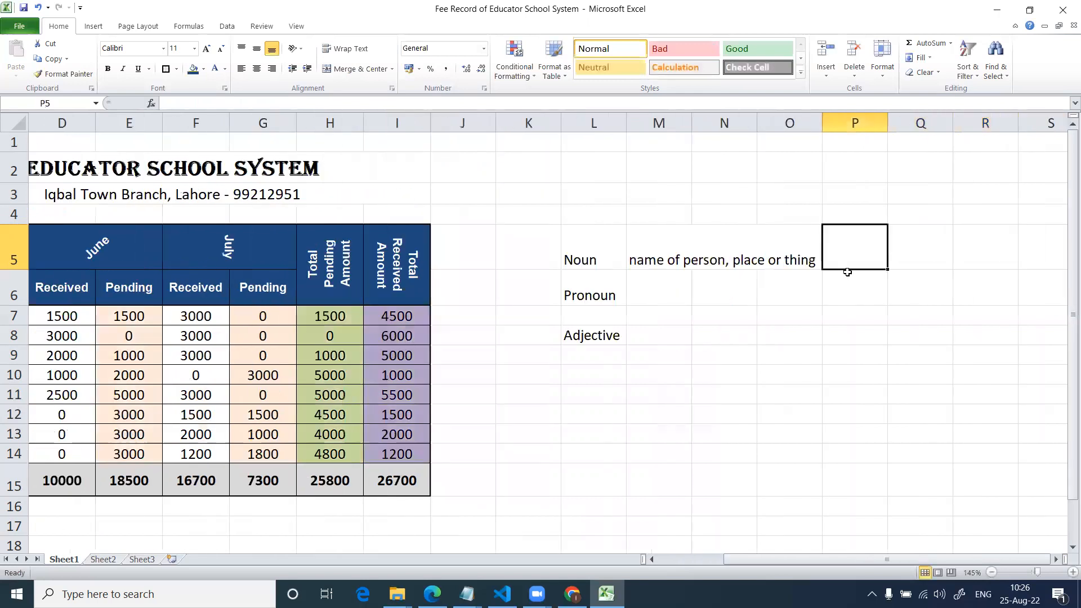
type("imran")
key("Right")
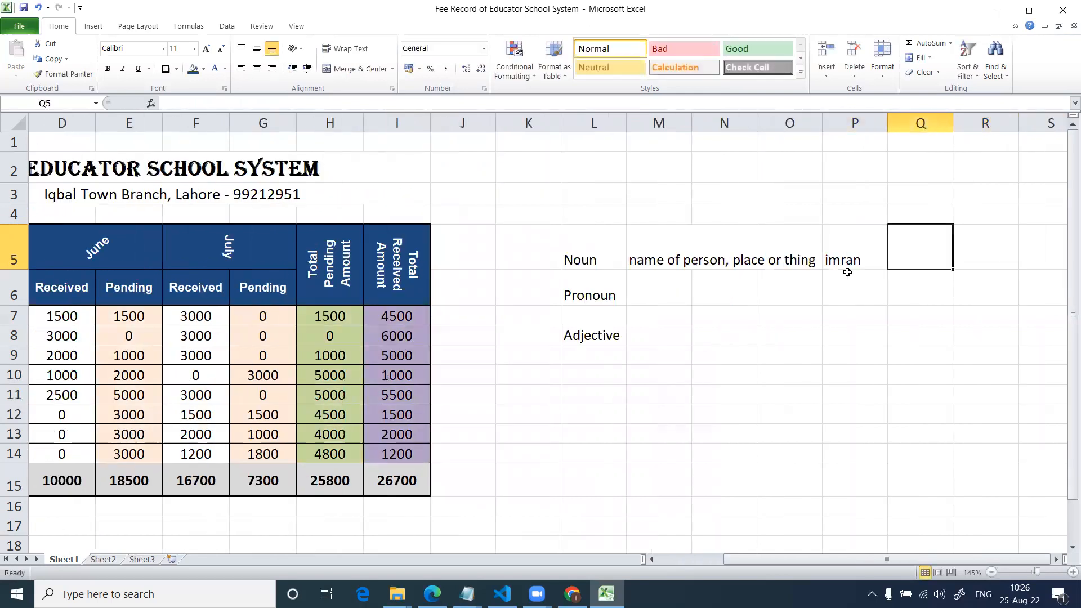
type("lahore")
key("Right")
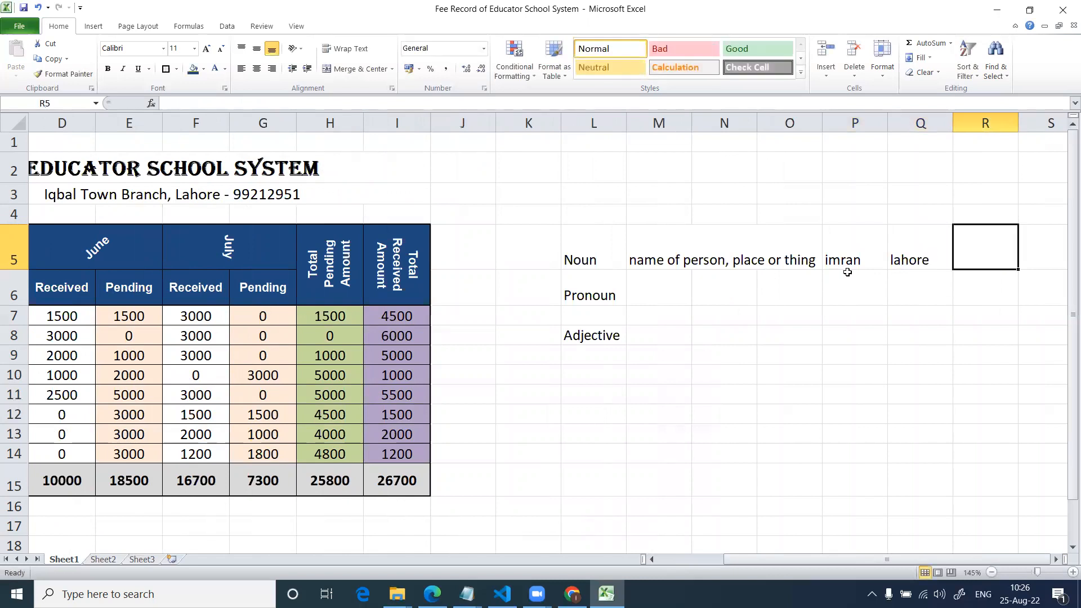
type("table")
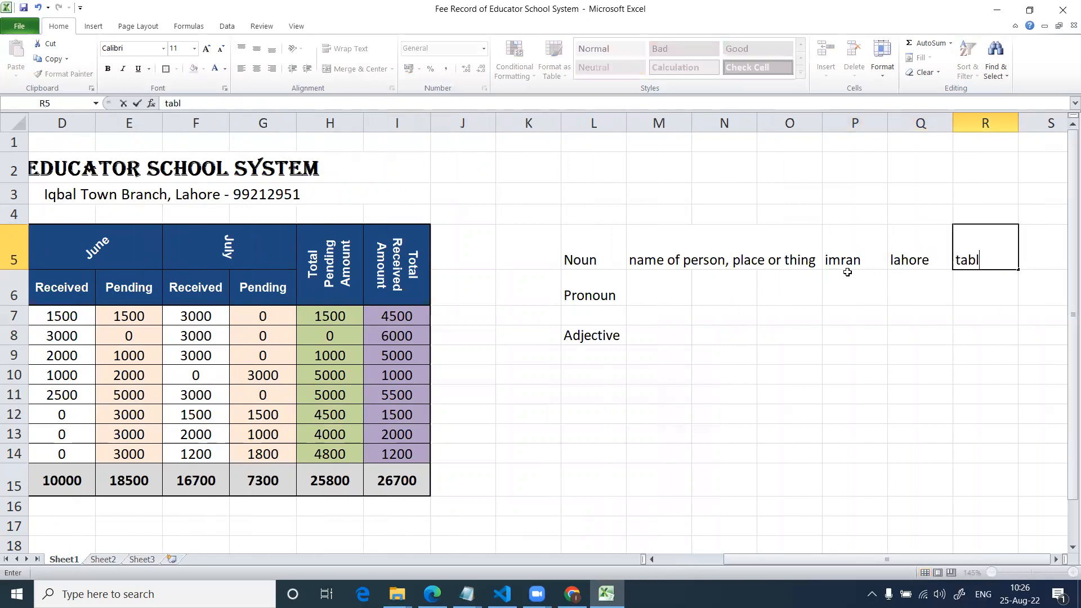
key("Right")
Enter the pronoun examples "he, they, she," in M6.
key("Down")
key("Down")
key("Left")
key("Left")
key("Left")
key("Left")
key("Left")
key("Left")
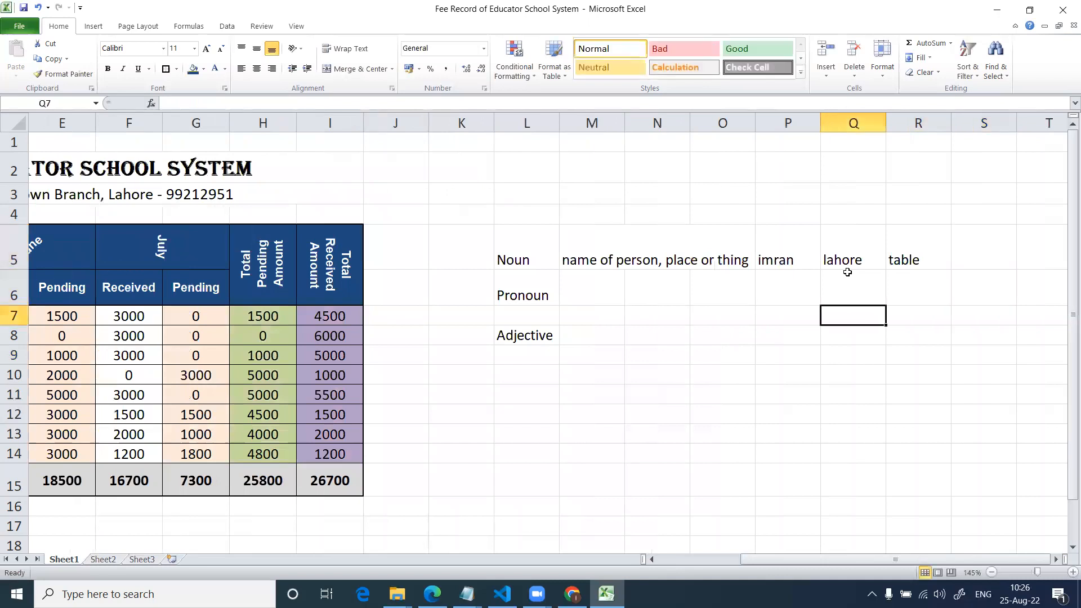
key("Up")
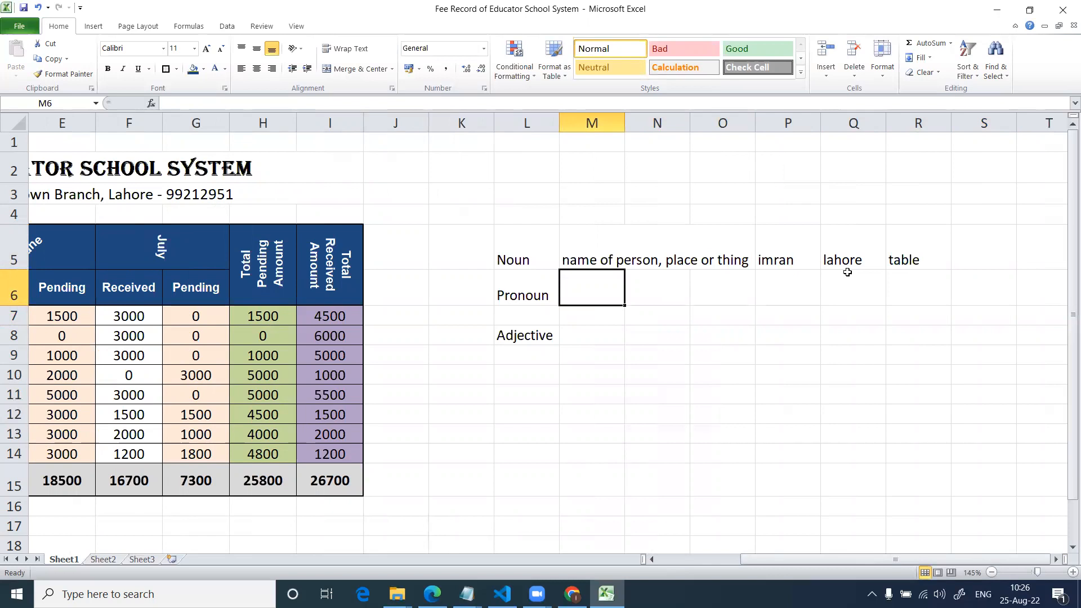
key("Right")
key("Right")
key("Right")
key("Left")
key("Left")
key("Left")
type("he, they, she,")
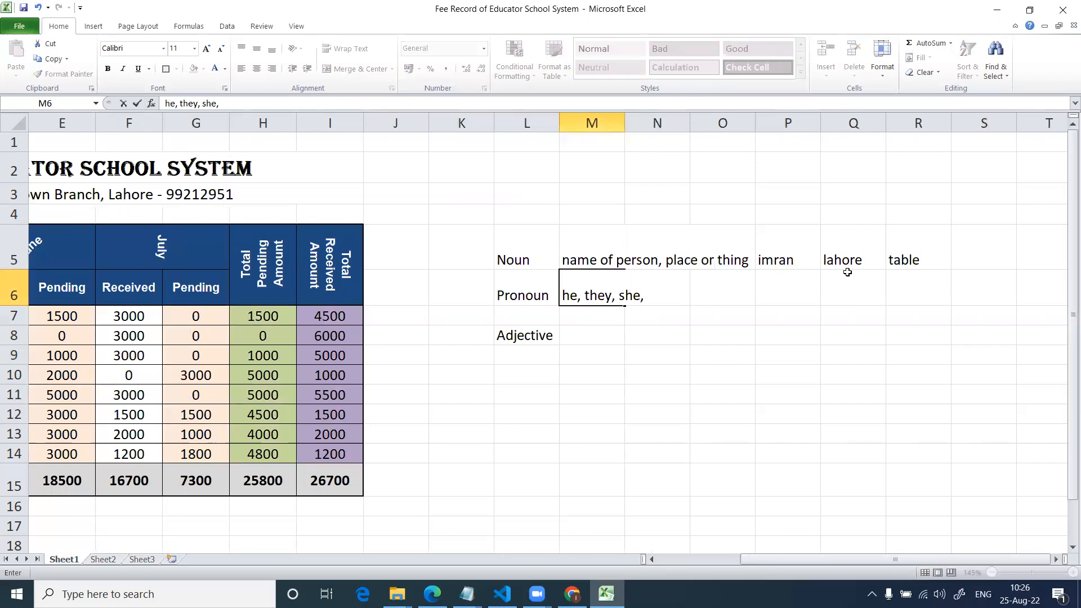
key("Return")
key("Return")
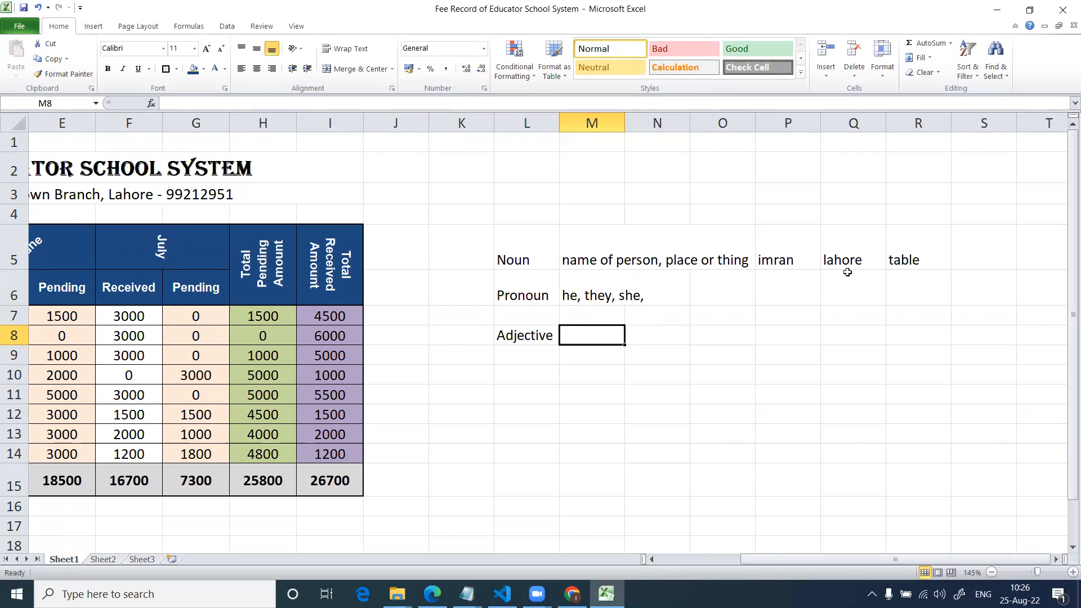
Select the empty cell L11 below the word list.
key("Up")
key("Up")
key("Right")
key("Down")
key("Down")
key("Right")
key("Left")
key("Left")
key("Left")
key("Down")
key("Down")
key("Down")
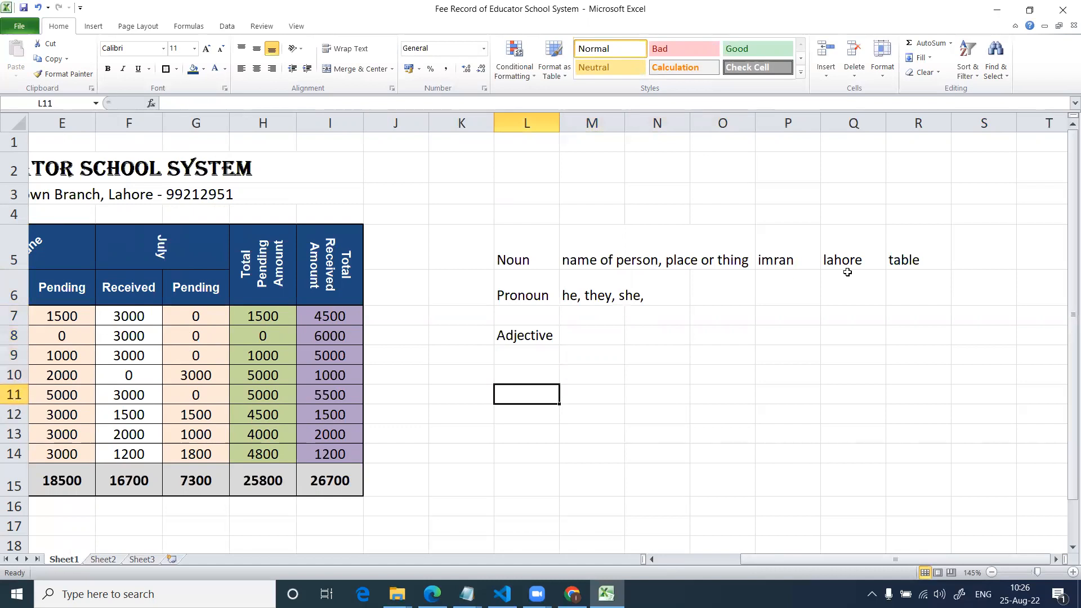
type("He is a ")
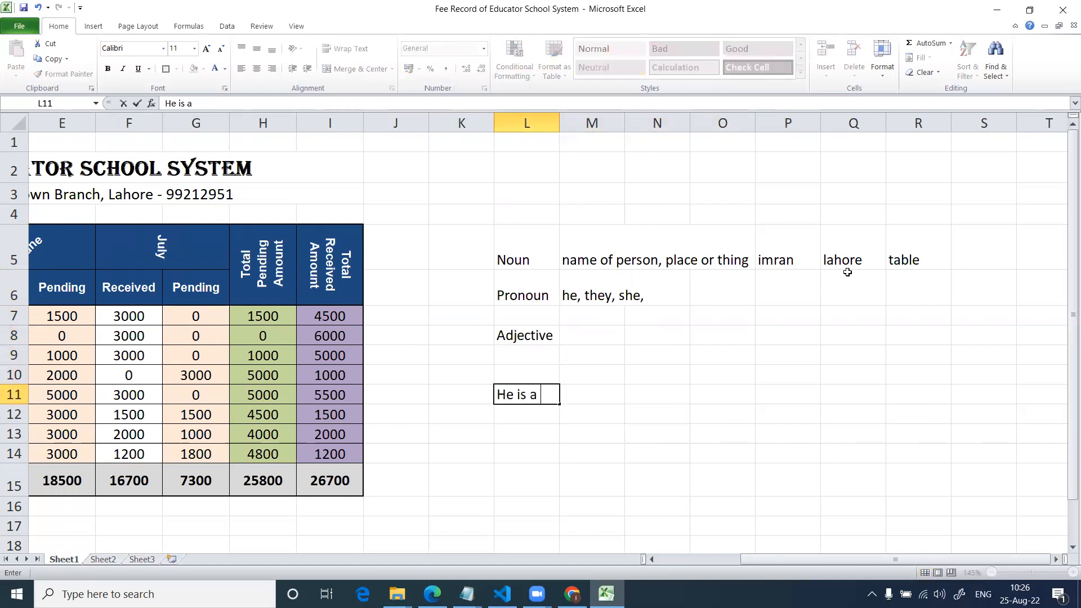
type("very bravbe")
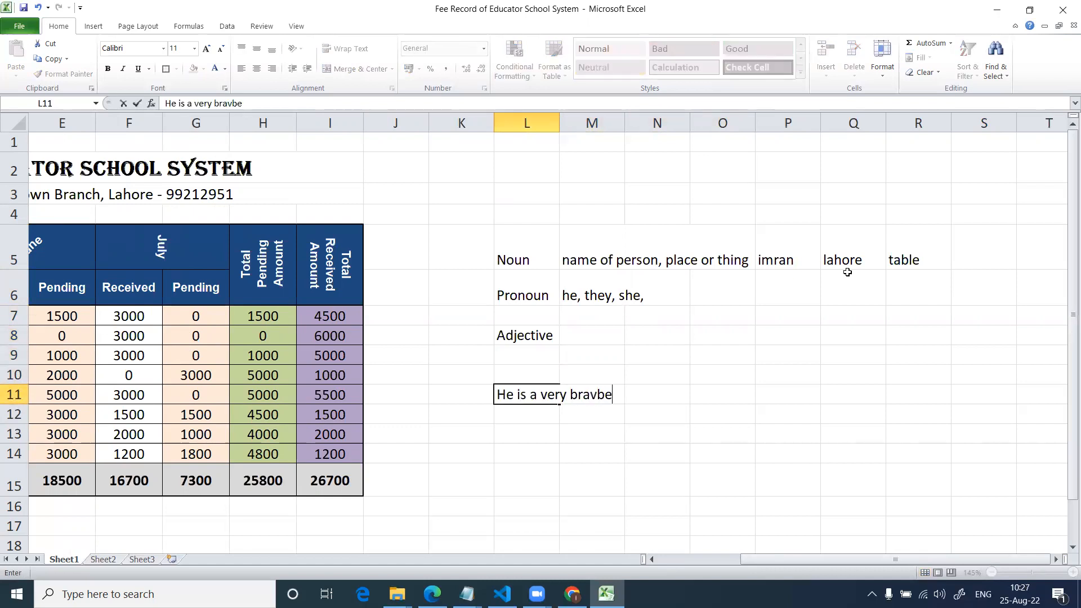
key("BackSpace")
key("BackSpace")
type("e")
key("BackSpace")
key("BackSpace")
key("BackSpace")
key("BackSpace")
key("BackSpace")
key("BackSpace")
key("BackSpace")
key("BackSpace")
key("BackSpace")
key("BackSpace")
key("BackSpace")
key("BackSpace")
key("BackSpace")
key("BackSpace")
key("BackSpace")
key("BackSpace")
key("BackSpace")
key("BackSpace")
Enter a sample sentence in L11 stating that a named person "is a brave person".
type("Ali ")
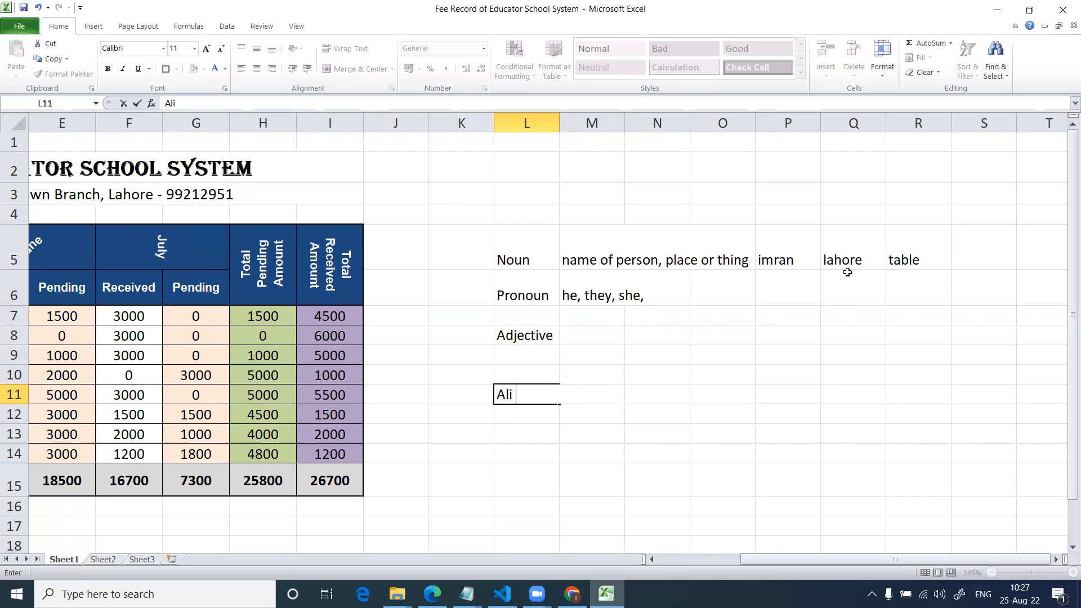
type("is a brave person")
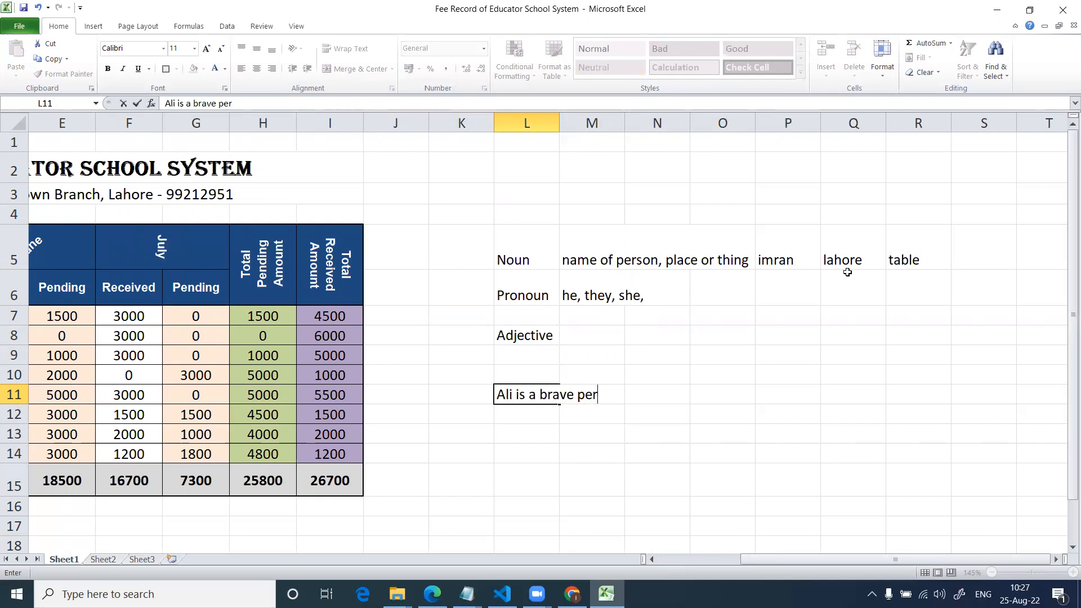
key("Return")
key("Up")
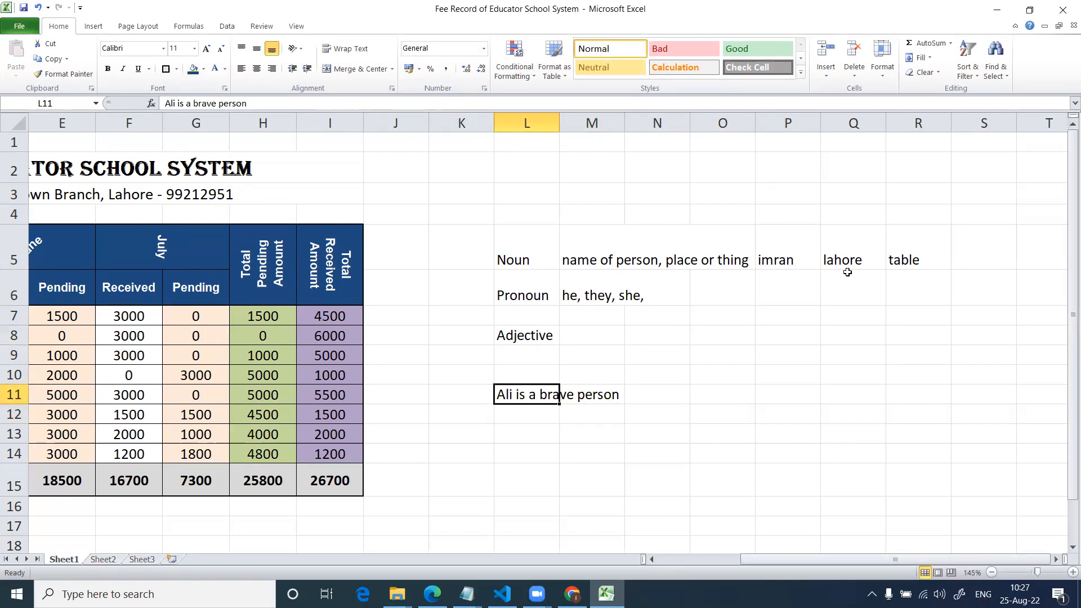
Enter the word adjective in M8 beside the Adjective label.
key("Up")
key("Up")
key("Right")
key("Up")
type("adje")
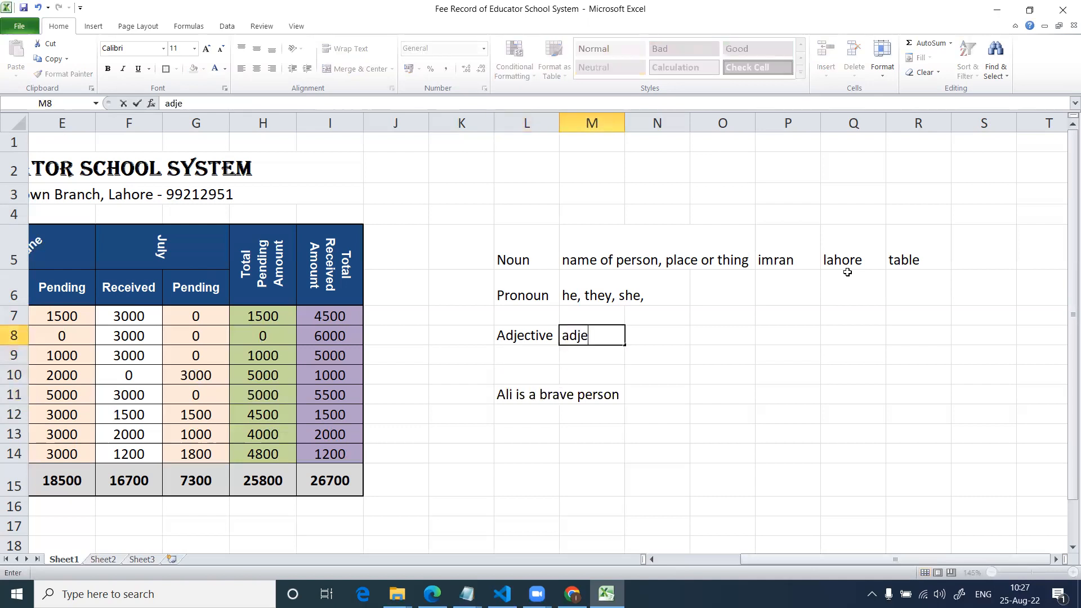
type("ctive")
key("Return")
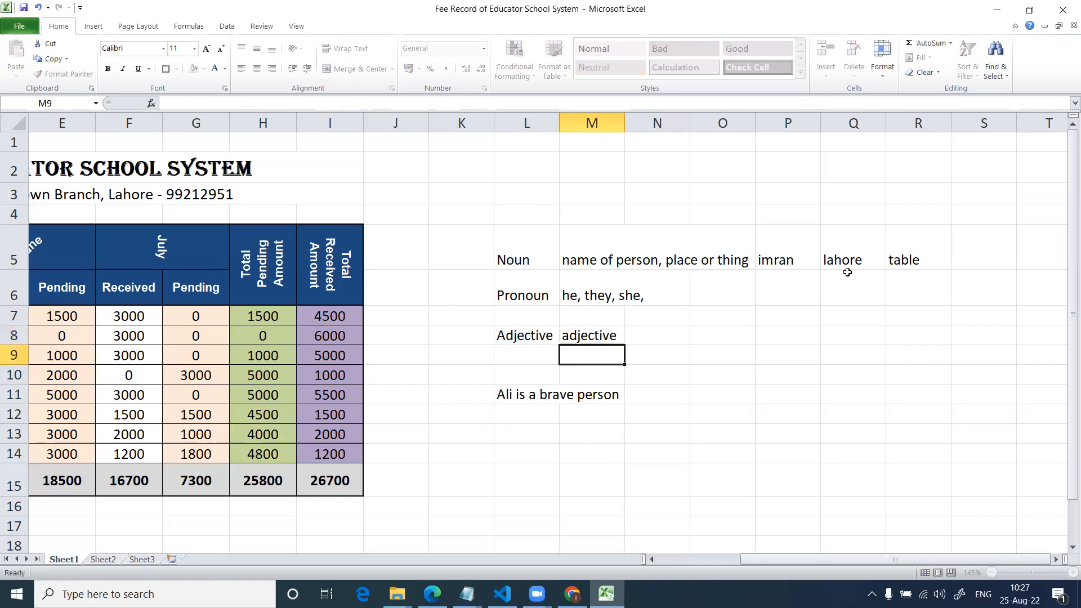
Highlight the word labels from Noun to Adjective in L5:L8.
key("Up")
key("Up")
key("Up")
key("Up")
key("Left")
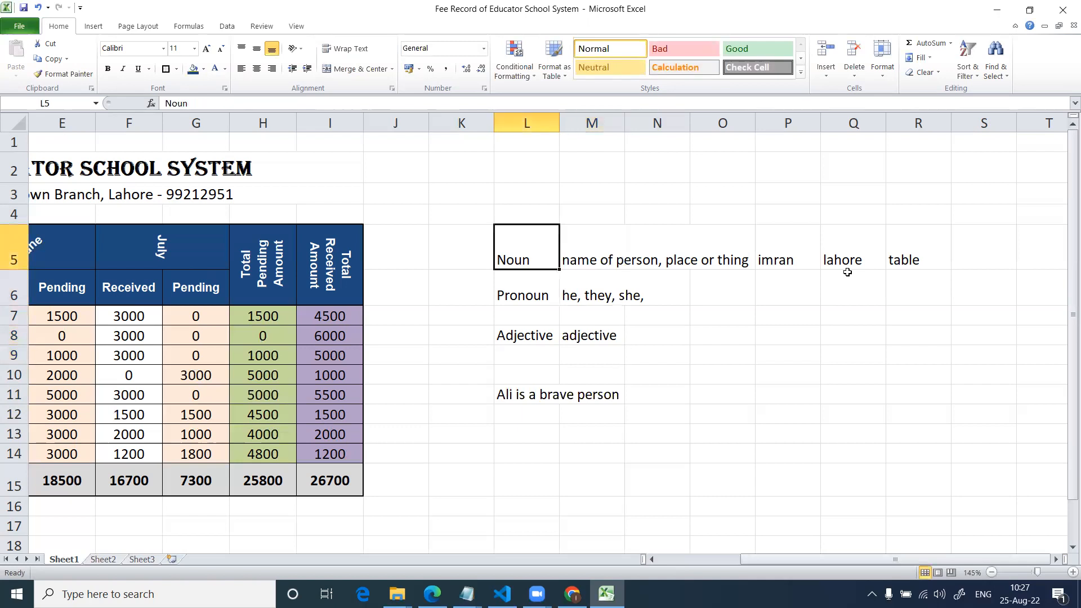
key("shift+Down")
key("shift+Left")
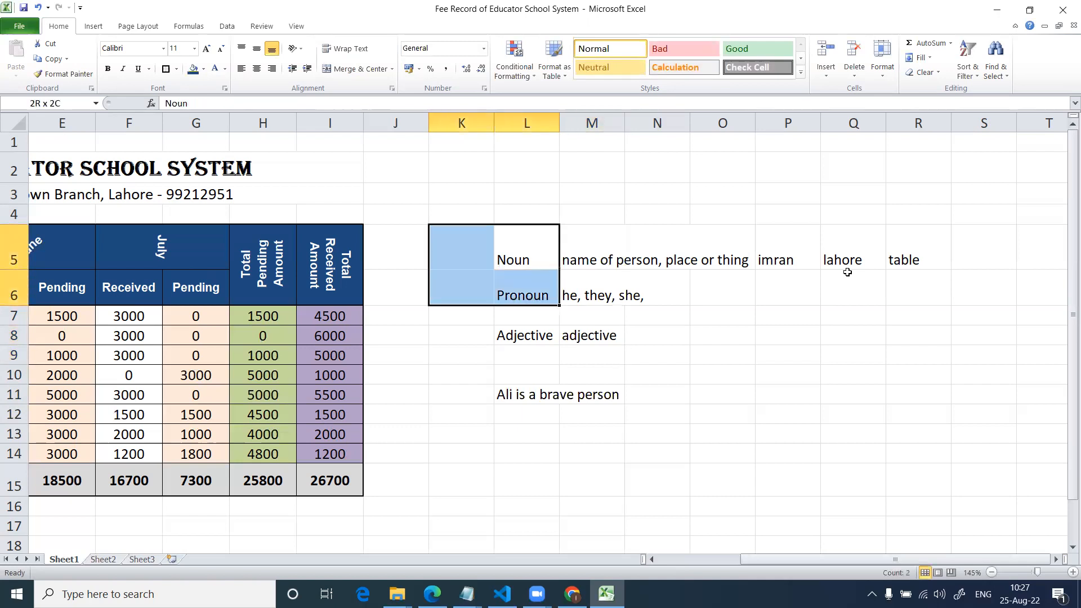
key("shift+Up")
key("shift+Right")
key("shift+Down")
key("shift+Down")
key("shift+Down")
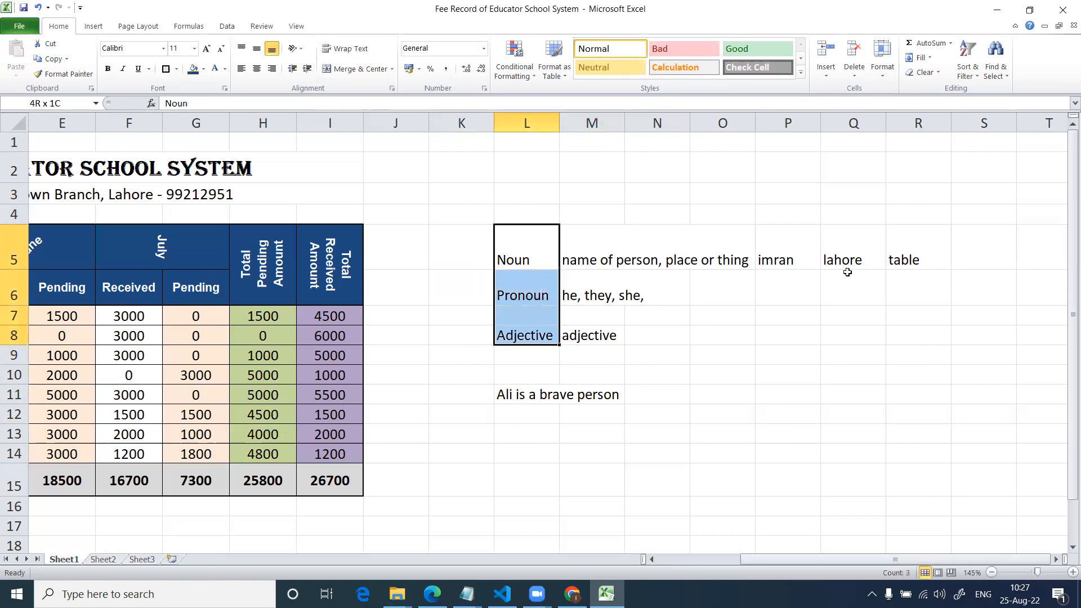
key("shift+Right")
key("Left")
key("Right")
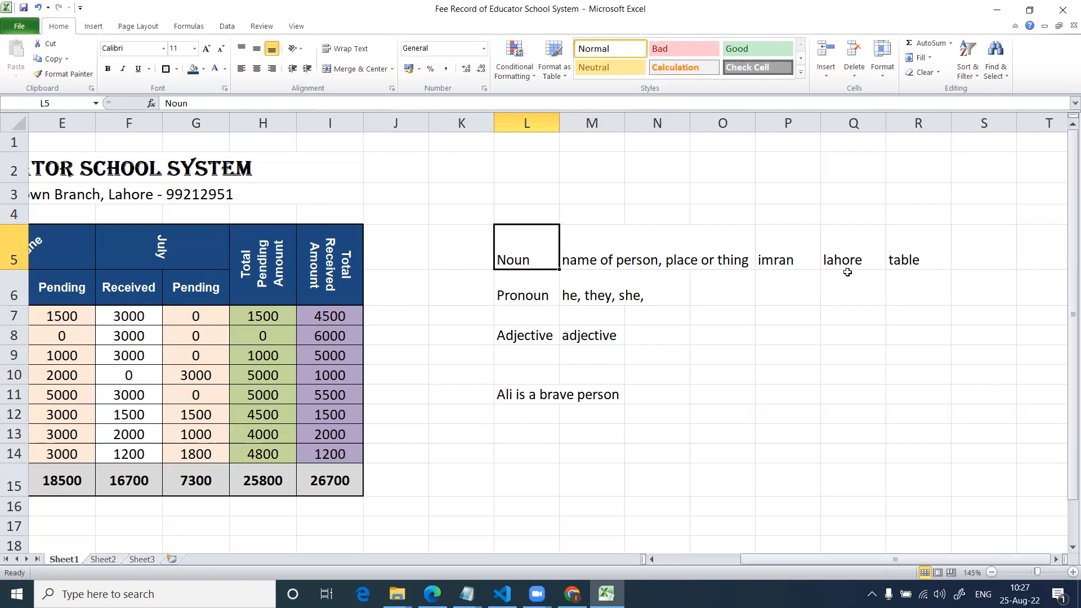
Enter 12-sentences in L3 and 9-Parts of Speech in L4 above the word list.
key("Up")
key("Up")
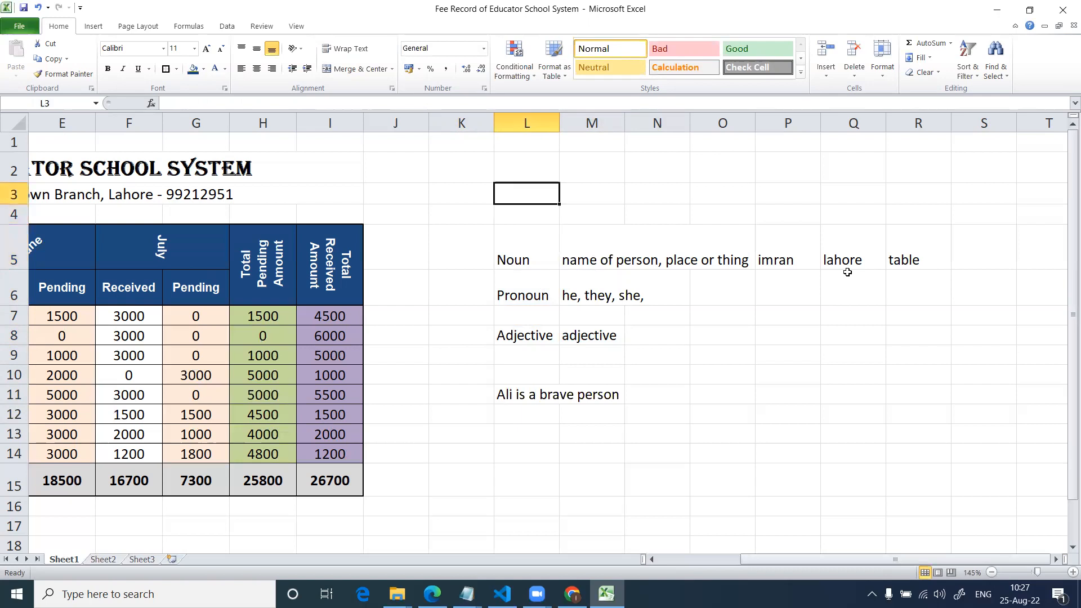
type("12-sentences")
key("Return")
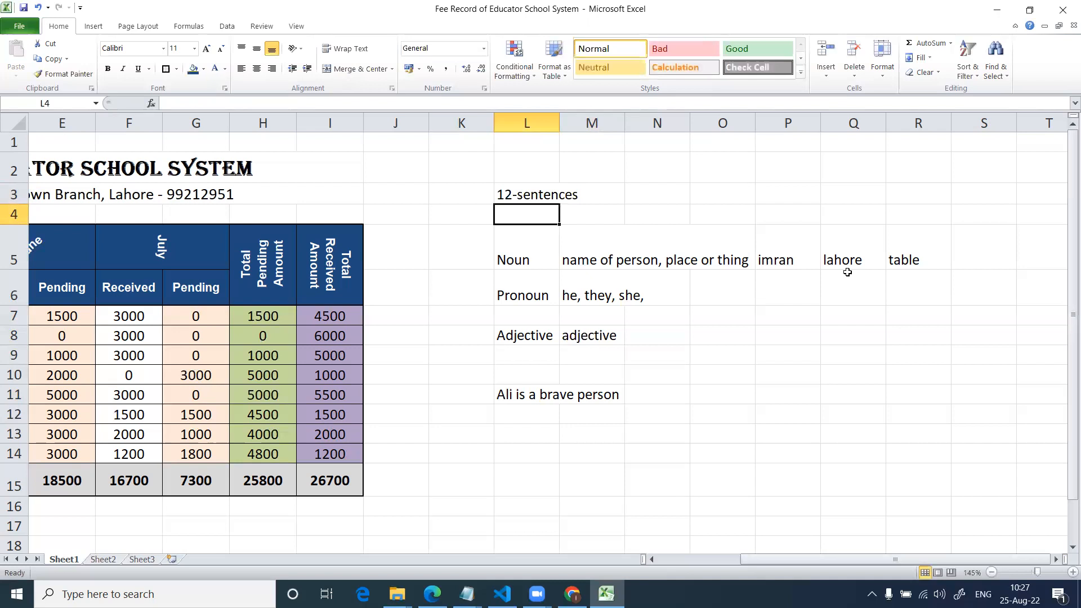
type("9-Parts of Speech")
key("Return")
Enter the label Future Indefinite Tense in M15.
key("Up")
key("Right")
key("Right")
key("Up")
key("Right")
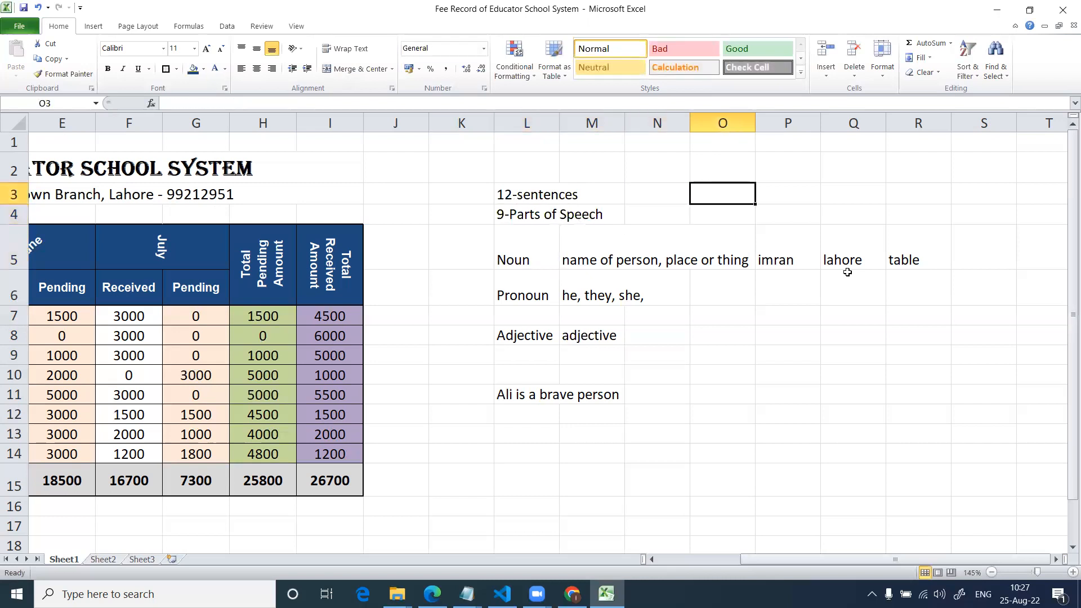
key("Down")
key("Down")
key("Down")
key("Down")
key("Down")
key("Down")
key("Down")
key("Down")
key("Down")
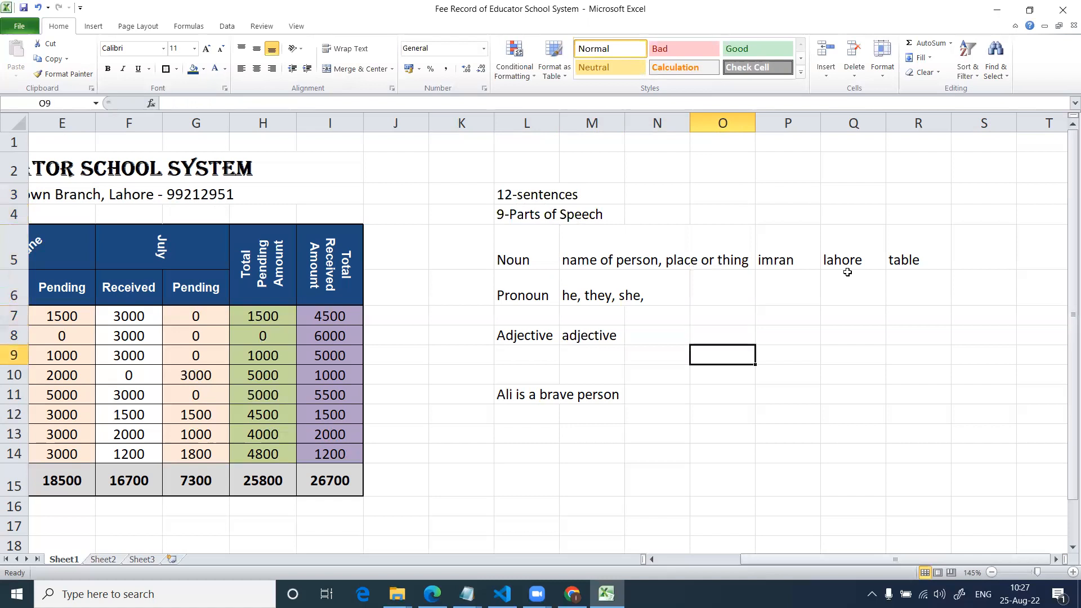
key("Down")
key("Down")
key("Down")
key("Left")
key("Left")
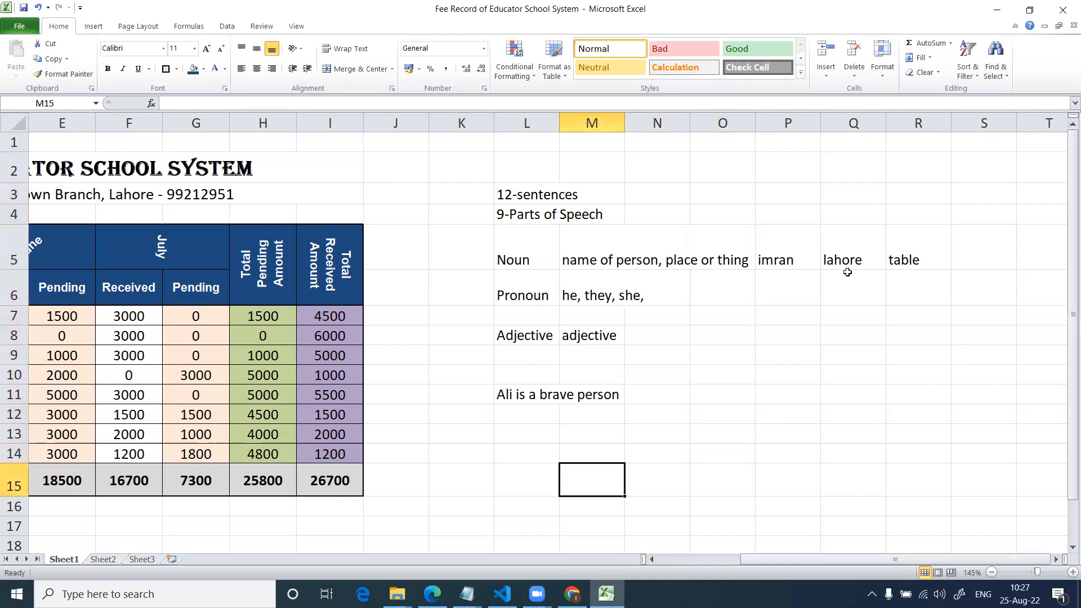
type("Future In")
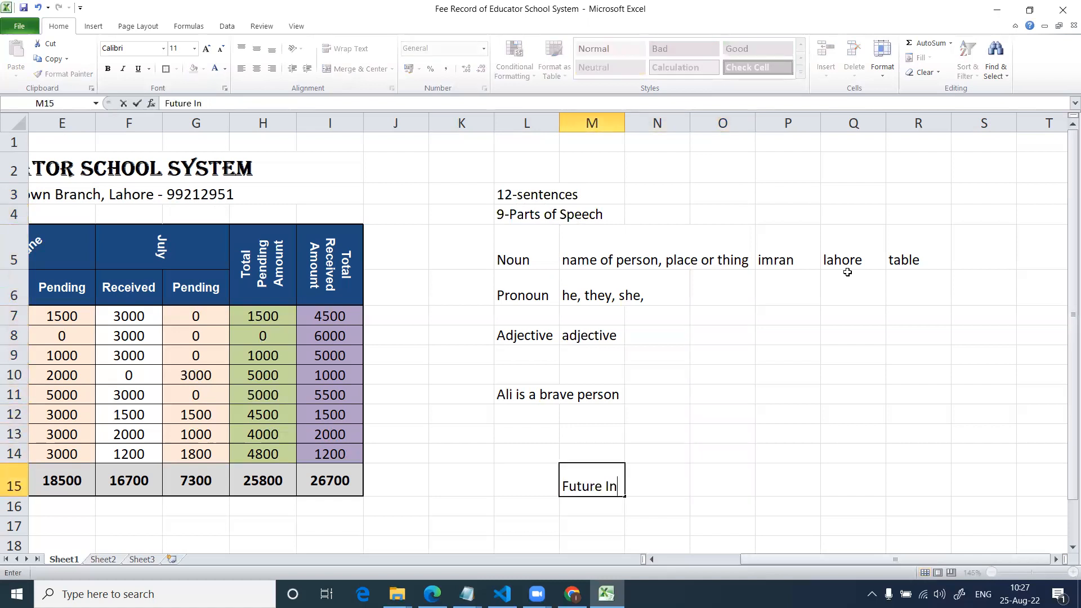
type("definite ")
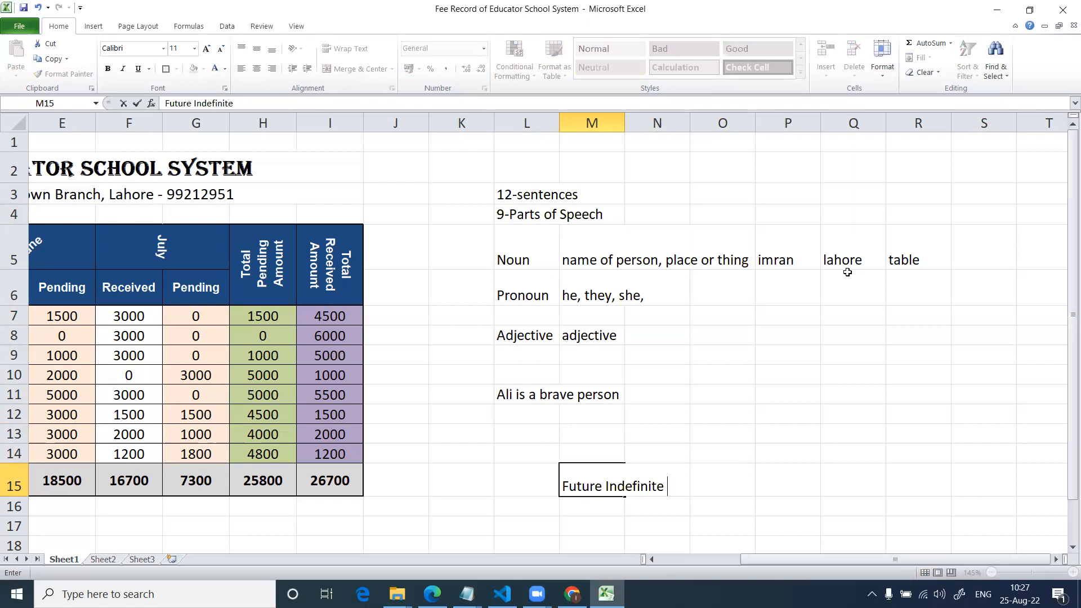
type("Tense")
key("Return")
key("Return")
key("Return")
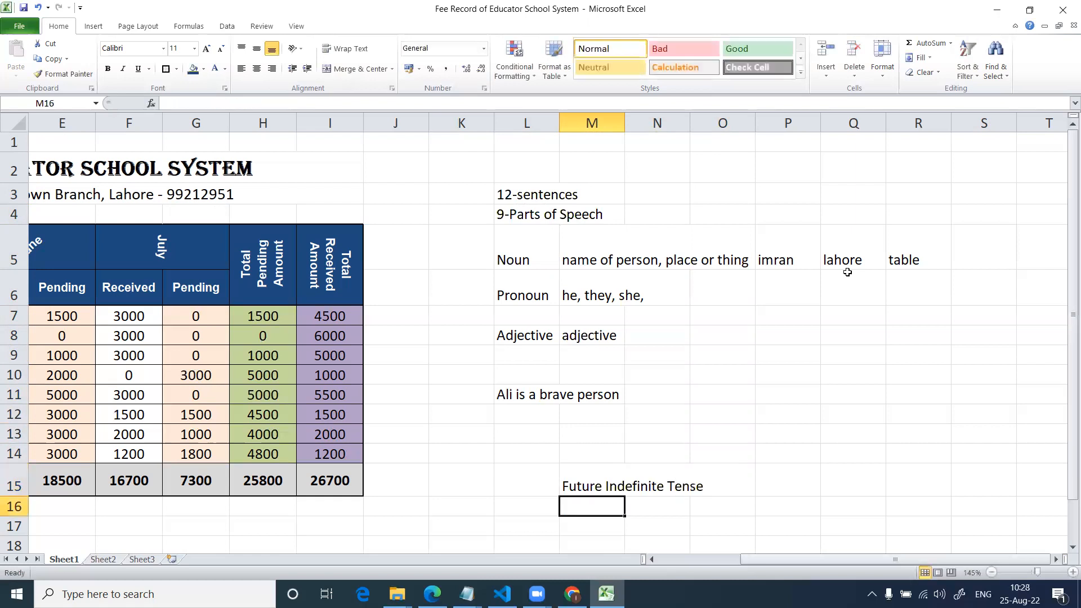
Enter the label Present Perfect Continuous Tense in P18.
key("Down")
key("Down")
key("Right")
key("Right")
key("Right")
key("Up")
key("Up")
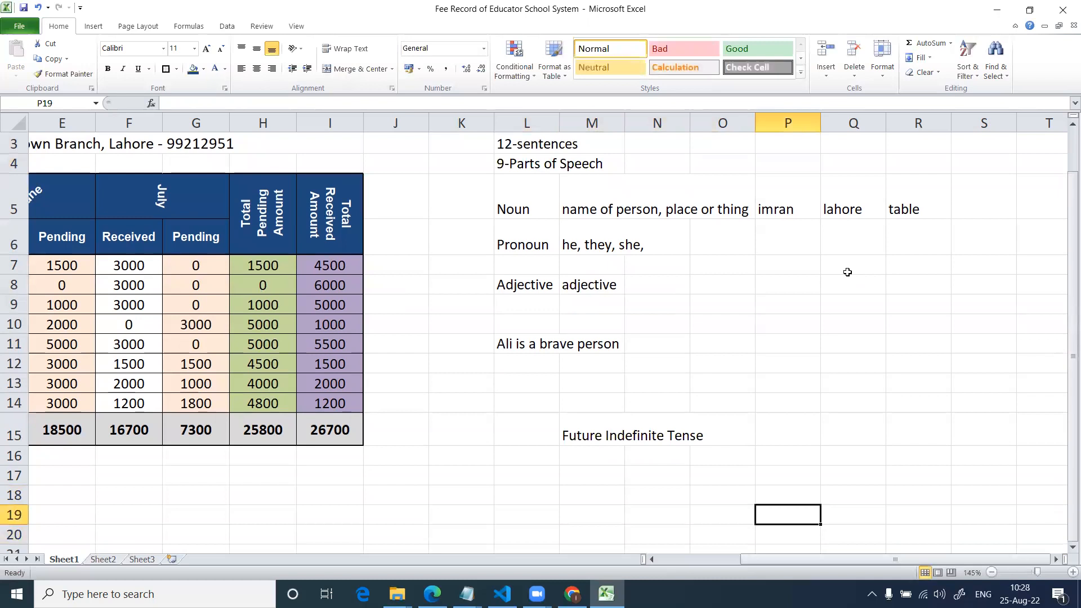
type("Future ")
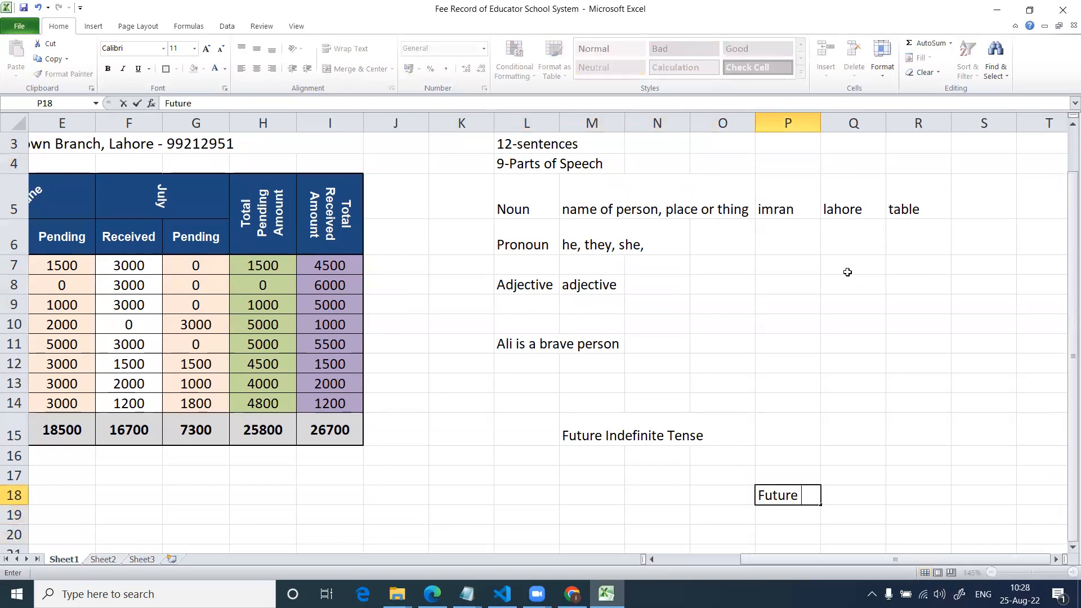
type("Pefec")
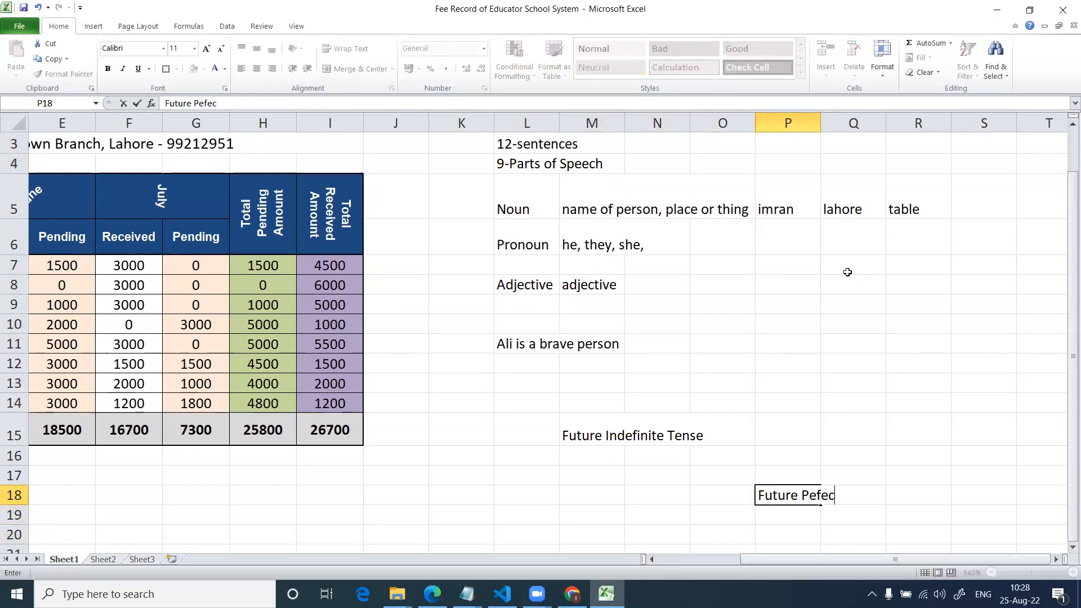
key("BackSpace")
key("BackSpace")
key("BackSpace")
key("BackSpace")
key("BackSpace")
key("BackSpace")
key("BackSpace")
key("BackSpace")
key("BackSpace")
key("BackSpace")
key("BackSpace")
key("BackSpace")
type("Present Future Pe")
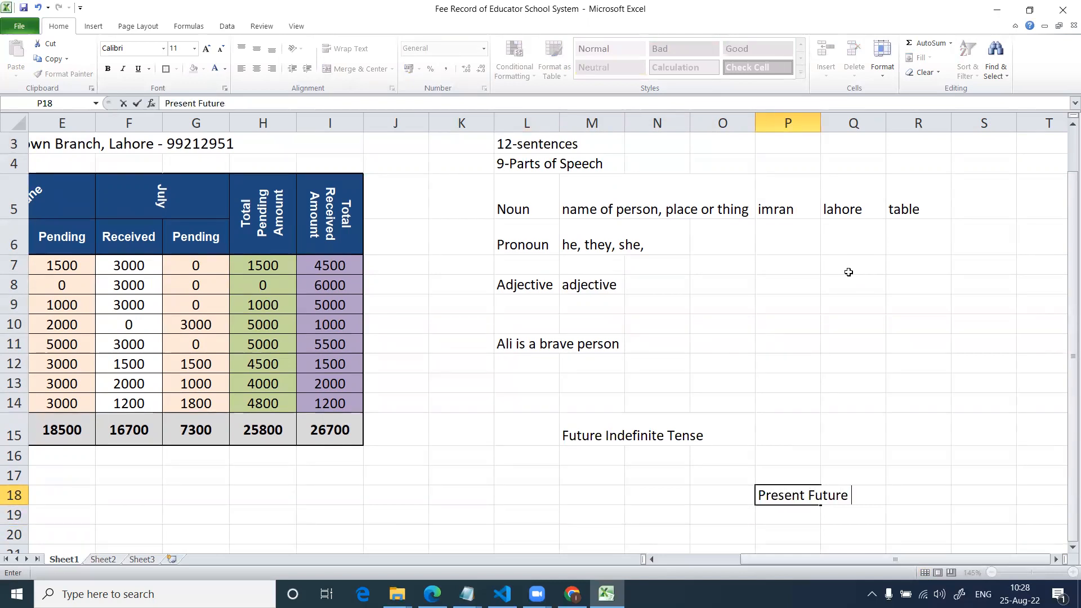
key("BackSpace")
key("BackSpace")
type("Pefecture")
key("BackSpace")
key("BackSpace")
key("BackSpace")
key("BackSpace")
key("BackSpace")
key("BackSpace")
key("BackSpace")
key("BackSpace")
key("BackSpace")
key("BackSpace")
key("BackSpace")
key("BackSpace")
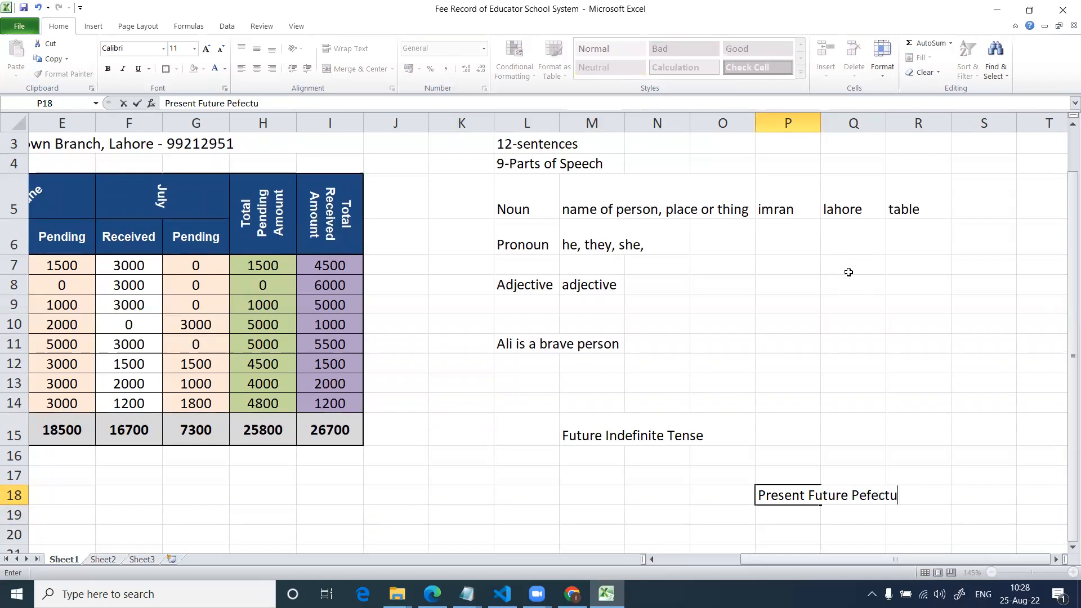
key("BackSpace")
key("BackSpace")
key("BackSpace")
key("BackSpace")
key("BackSpace")
type("Pef")
type("fectu")
key("BackSpace")
type("T")
key("BackSpace")
type("Te")
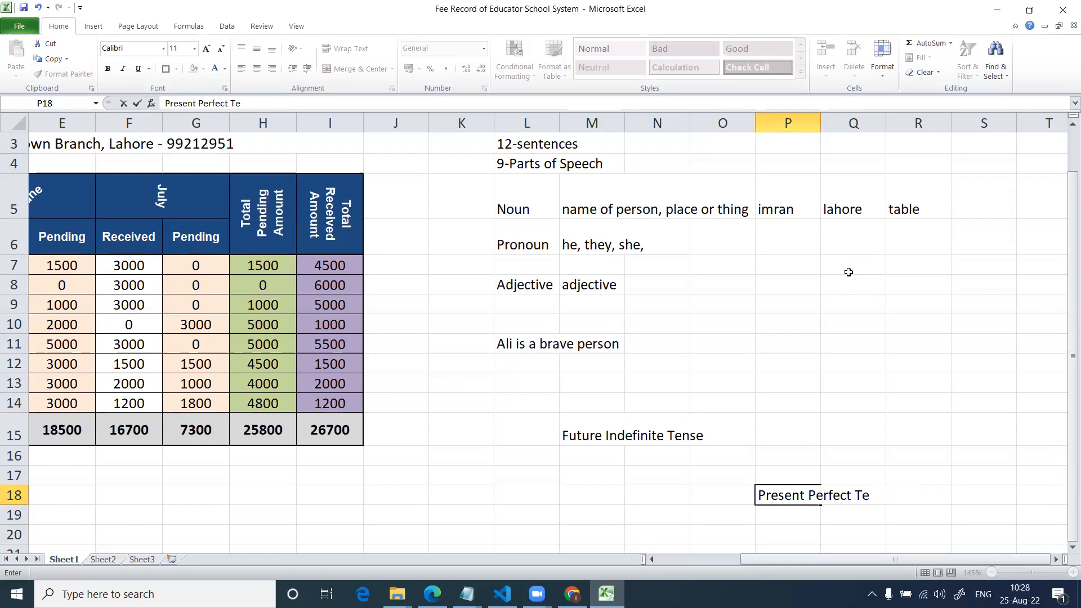
key("BackSpace")
key("BackSpace")
type("Continuous Tense")
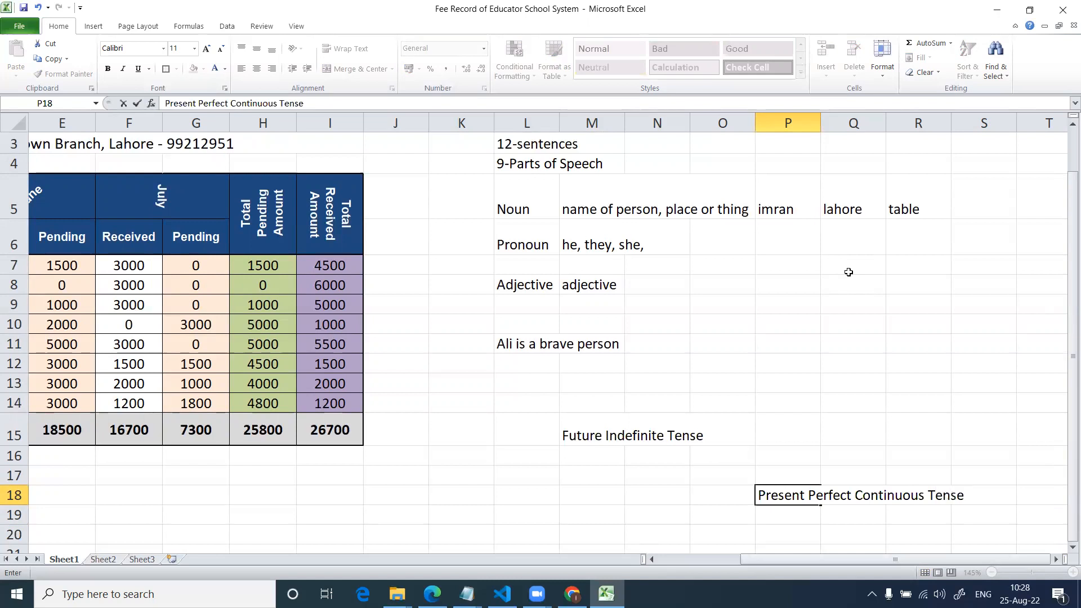
key("Return")
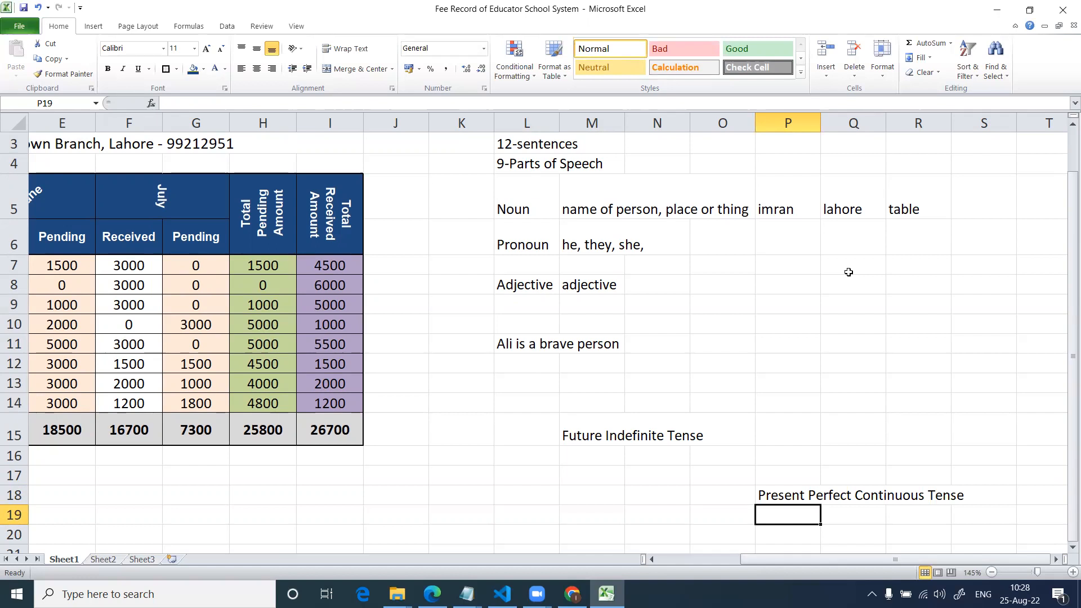
Delete the Present Perfect Continuous Tense label from P18.
key("Up")
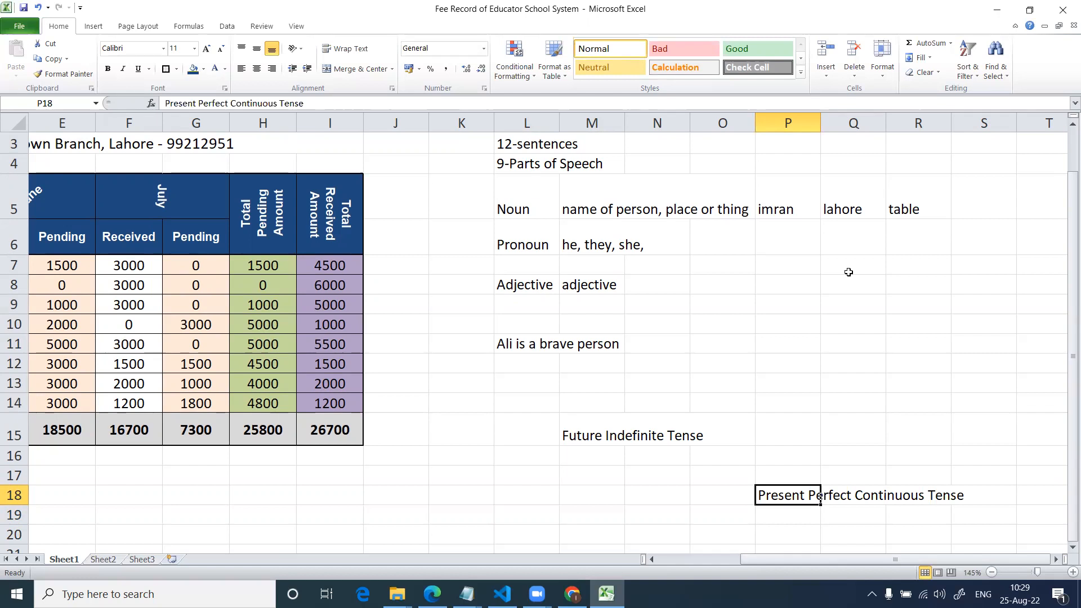
key("Up")
key("Up")
key("Up")
key("Up")
key("Up")
key("Up")
key("Up")
key("Up")
key("Up")
key("Up")
key("Up")
key("Down")
key("Down")
key("Down")
key("Down")
key("Down")
key("Down")
key("Down")
key("Down")
key("Down")
key("Down")
key("Down")
key("Delete")
key("Up")
key("Up")
key("Up")
key("Left")
key("Left")
key("Left")
key("Left")
key("Left")
key("Right")
key("Up")
key("Up")
key("Right")
key("Right")
key("Up")
key("Right")
key("Up")
key("Up")
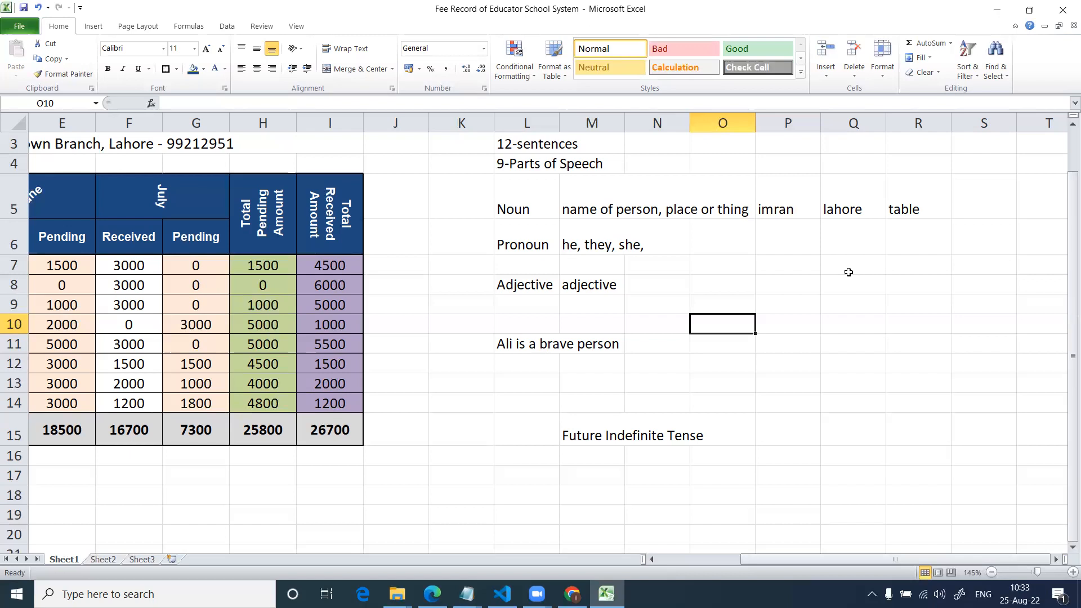
key("Left")
key("Left")
key("Left")
key("Left")
key("Left")
key("Left")
key("Left")
key("Left")
key("Left")
key("Left")
key("Left")
key("Left")
key("Left")
key("Left")
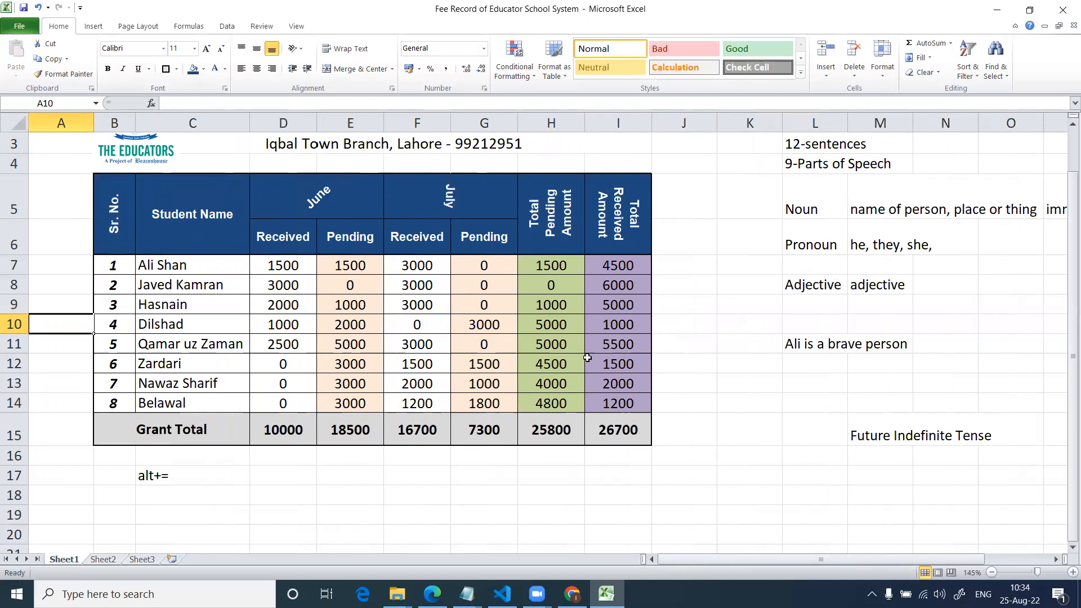
scroll(507, 352, "up", 1)
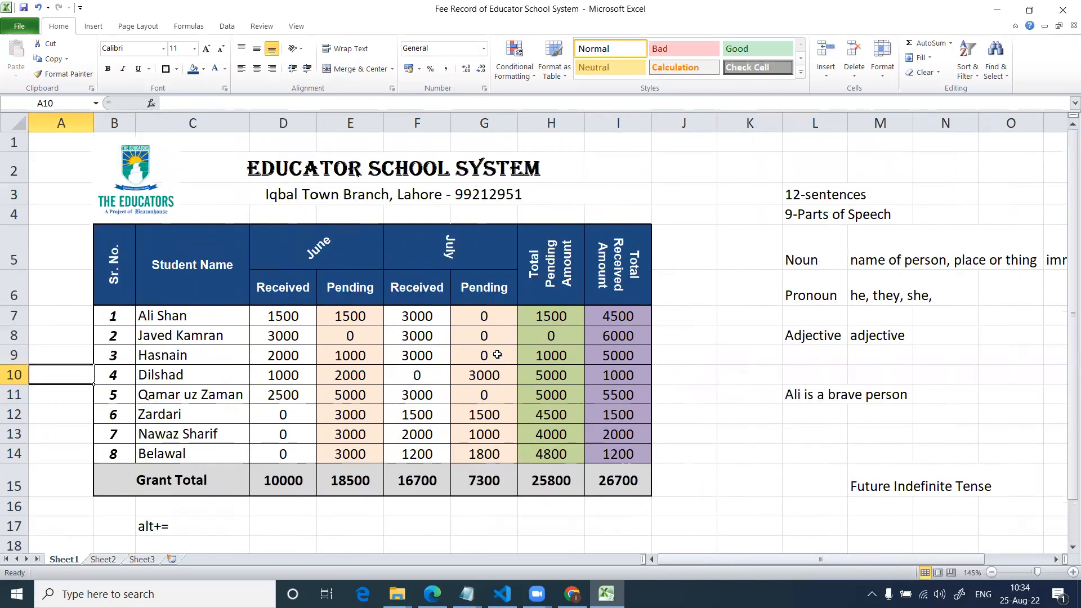
left_click(390, 330)
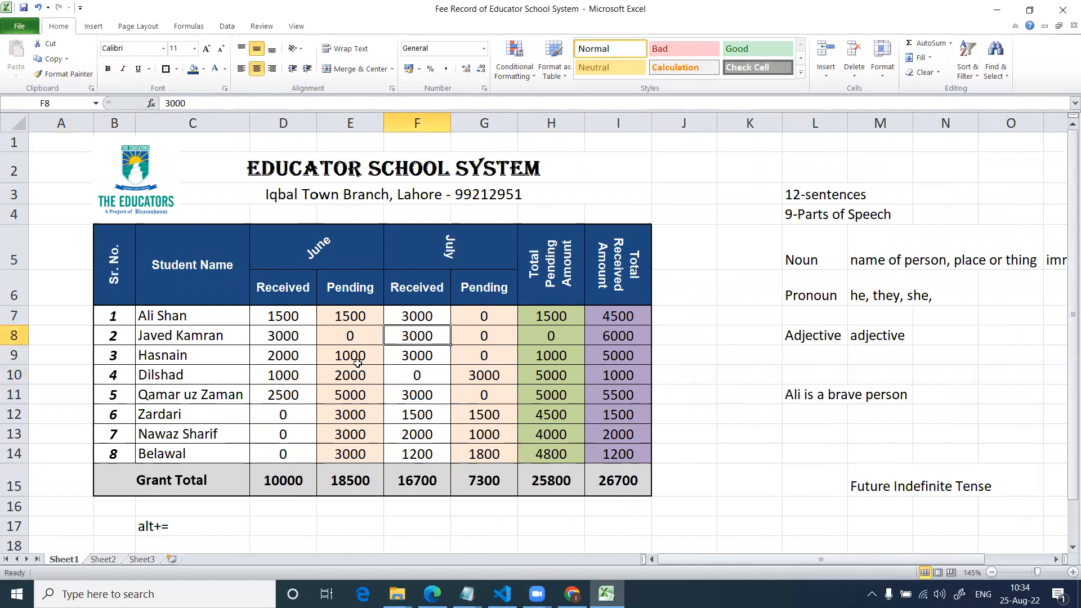
Start a sample bill below the fee table by entering Soap in D21, 100 in E21 and 5 in F21.
scroll(358, 363, "down", 2)
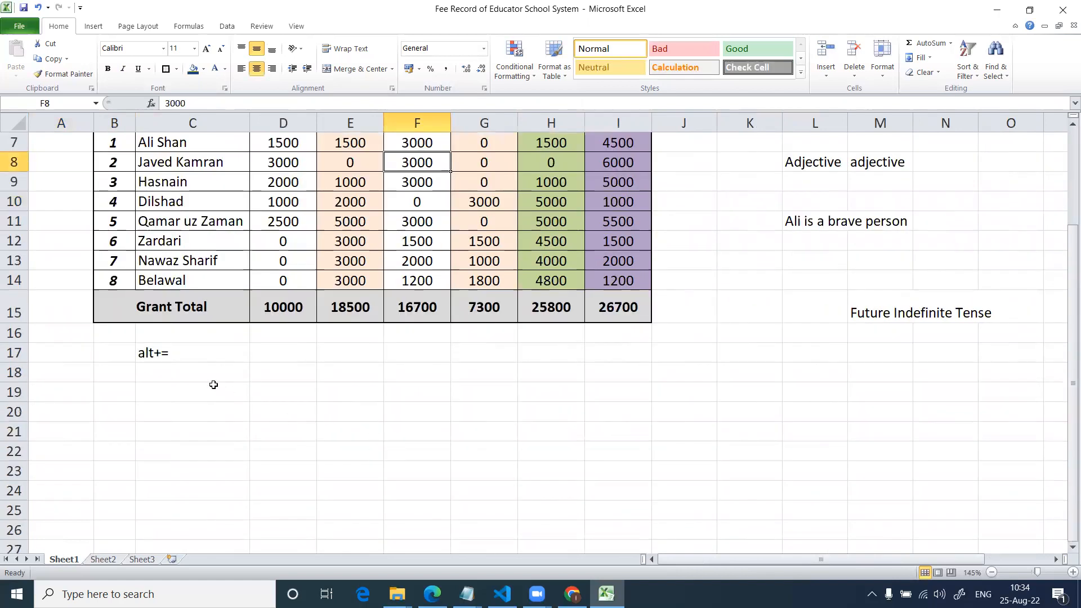
left_click_drag(212, 381, 210, 389)
left_click(290, 469)
left_click(298, 432)
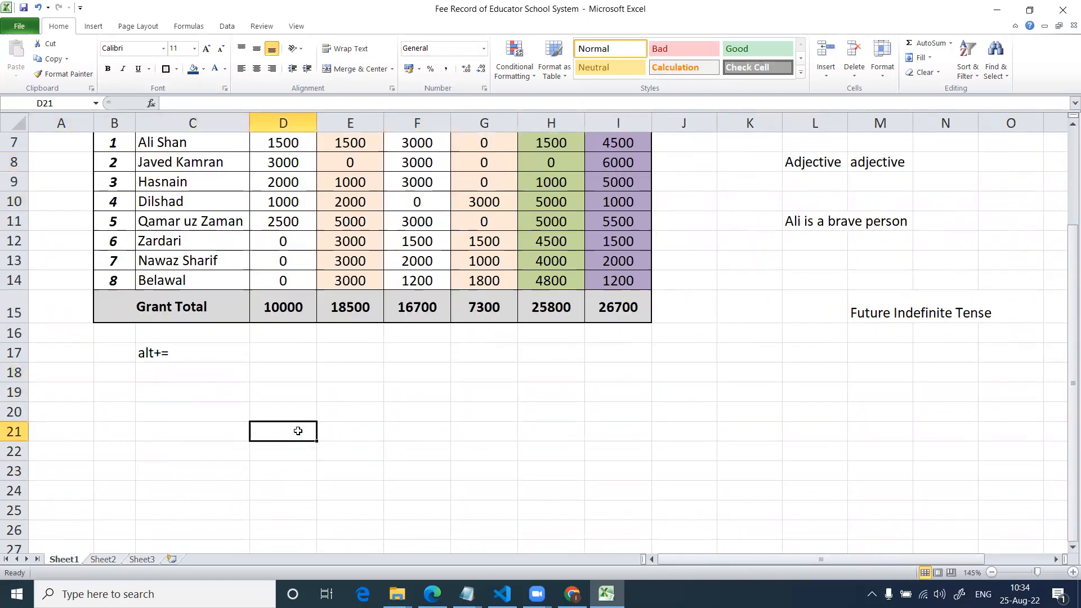
type("Soap")
key("Tab")
type("100")
key("Tab")
type("5")
key("Tab")
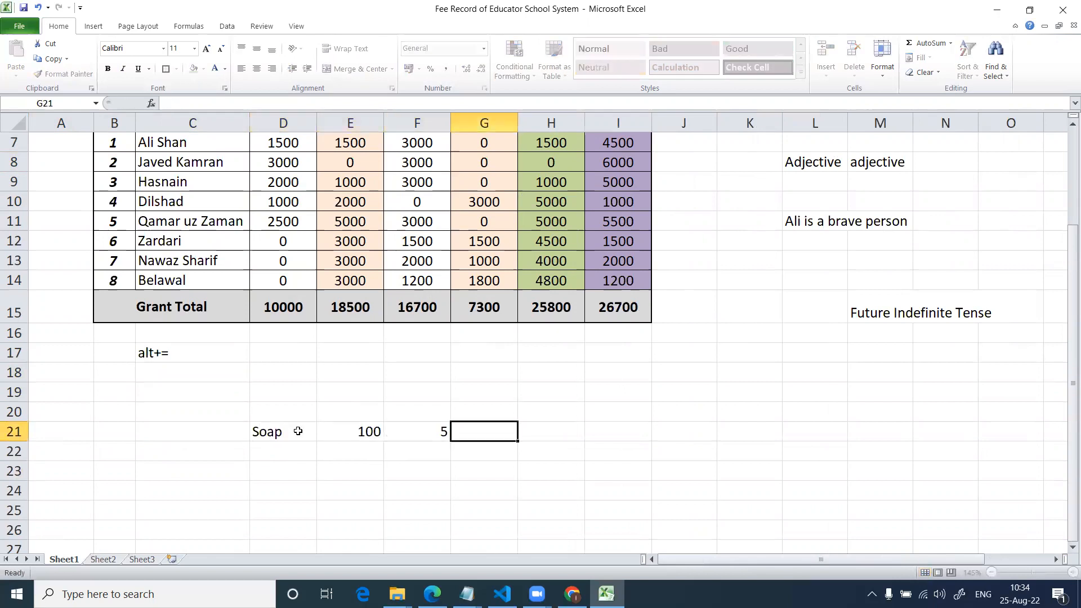
Calculate the Soap amount in G21 with the formula =E21*F21.
type("=")
key("Left")
key("Left")
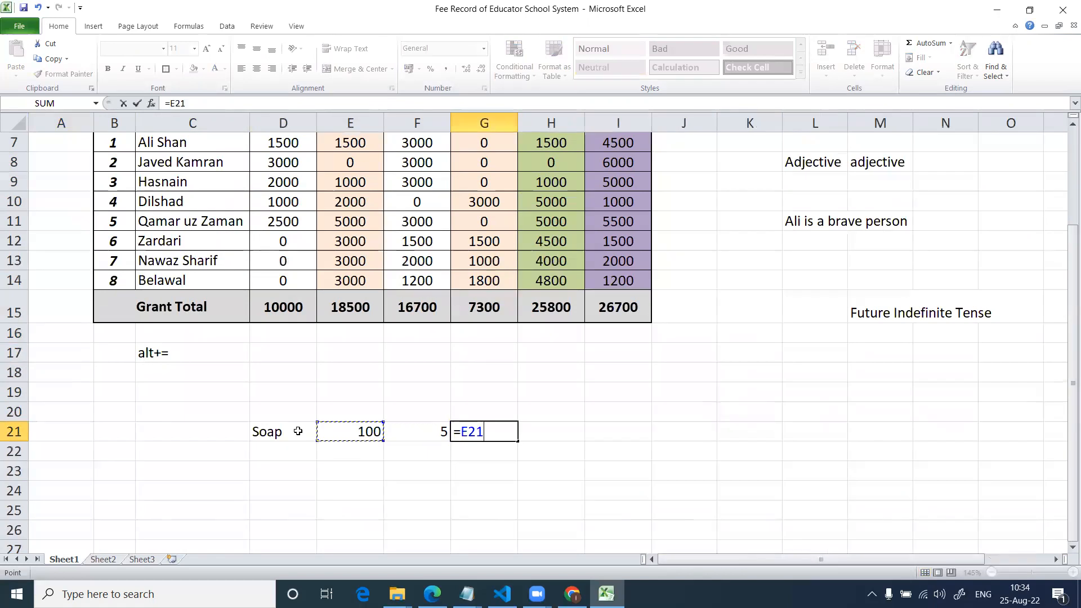
type("*")
Enter 5000 in G26 as the sample bill's total.
key("Left")
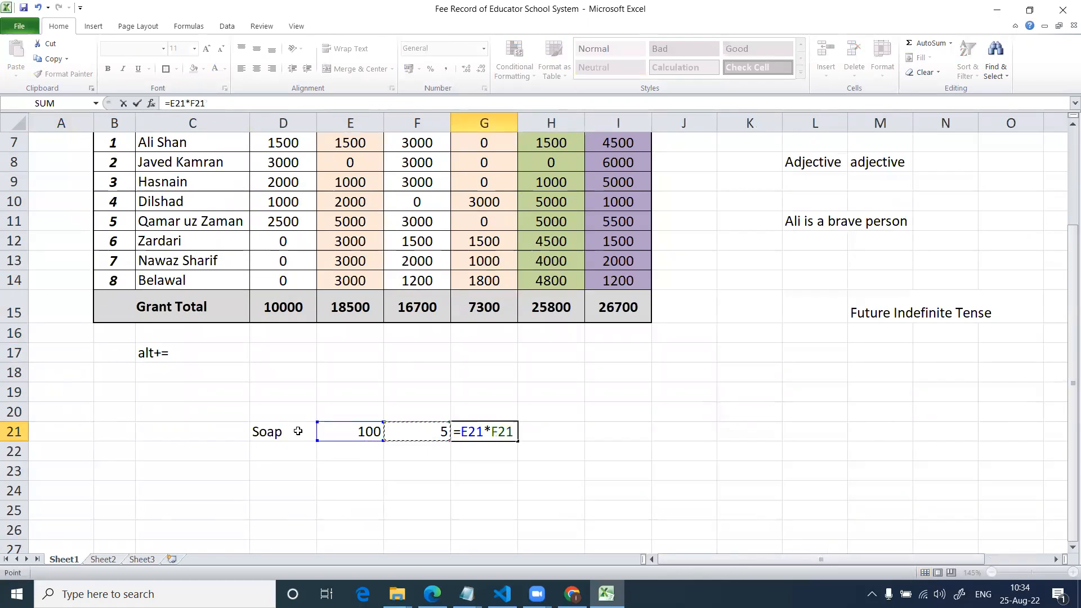
key("Return")
Fill D22:D25 with the placeholder item name a below Soap.
type("a")
key("Return")
type("a")
Enter 50 in E22 and 3 in F22 for the first placeholder item.
key("Return")
type("a")
key("Return")
type("a")
key("Up")
key("Up")
key("Up")
key("Right")
type("50")
key("Tab")
type("3")
key("Return")
key("Up")
key("Right")
key("Right")
key("Right")
key("Down")
key("Down")
key("Down")
key("Down")
key("Down")
key("Up")
key("Left")
type("5000")
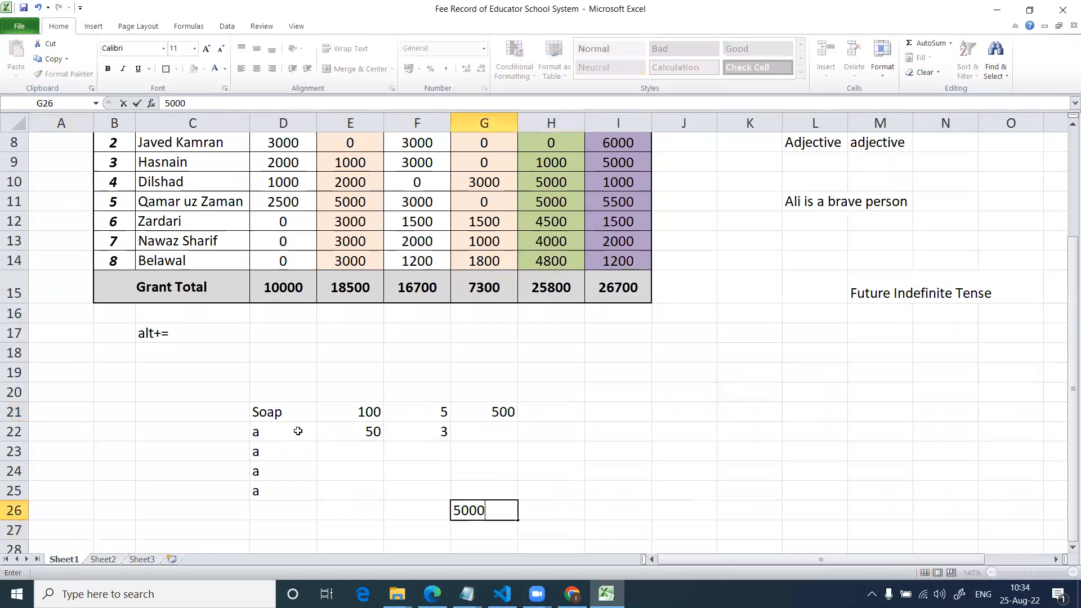
key("Return")
Add a tax row below the total with the label Sale Tax in E27 and 112 in G27.
key("Left")
key("Left")
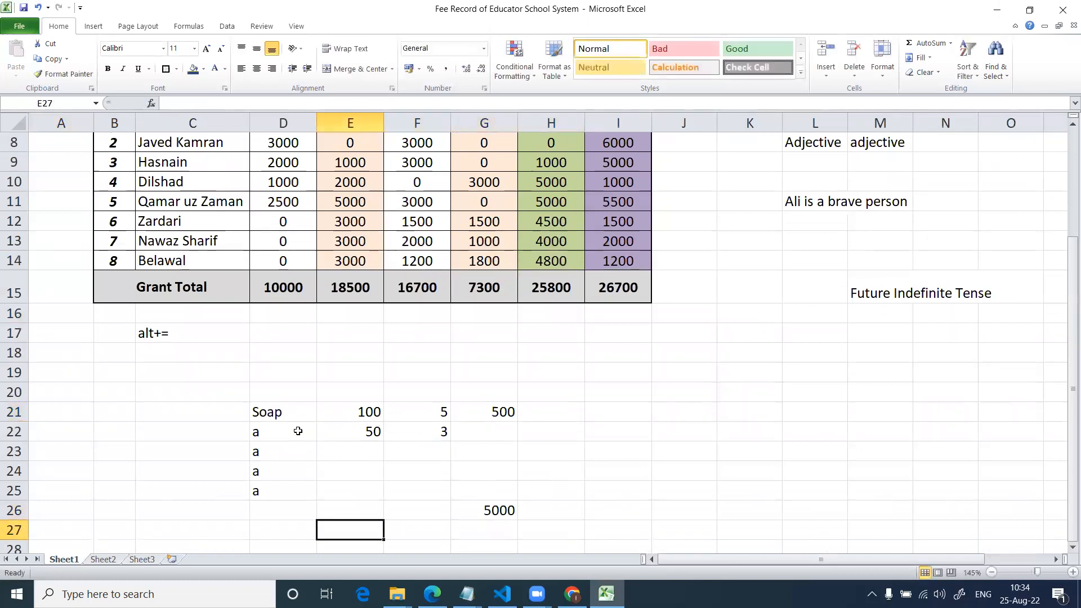
type("Sale Tax")
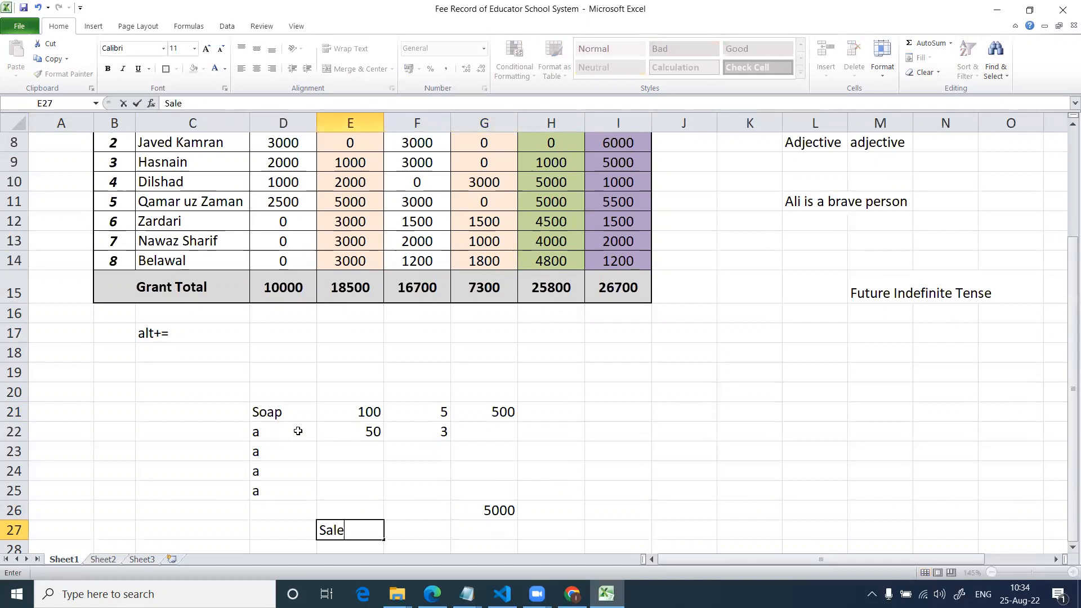
key("Right")
type("12")
key("BackSpace")
key("BackSpace")
key("Right")
key("Right")
key("Left")
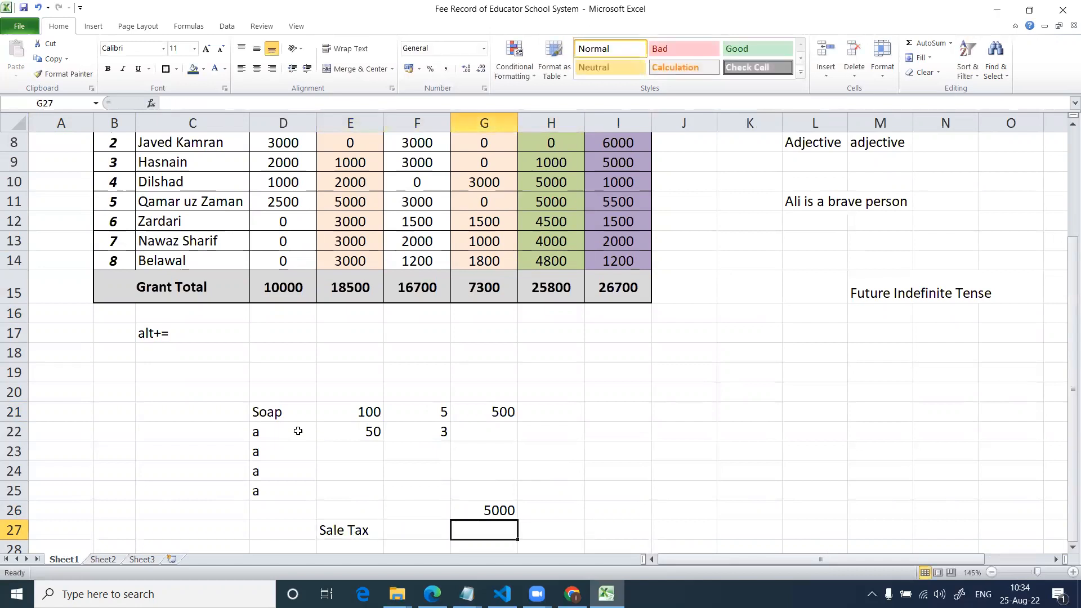
type("112")
key("Return")
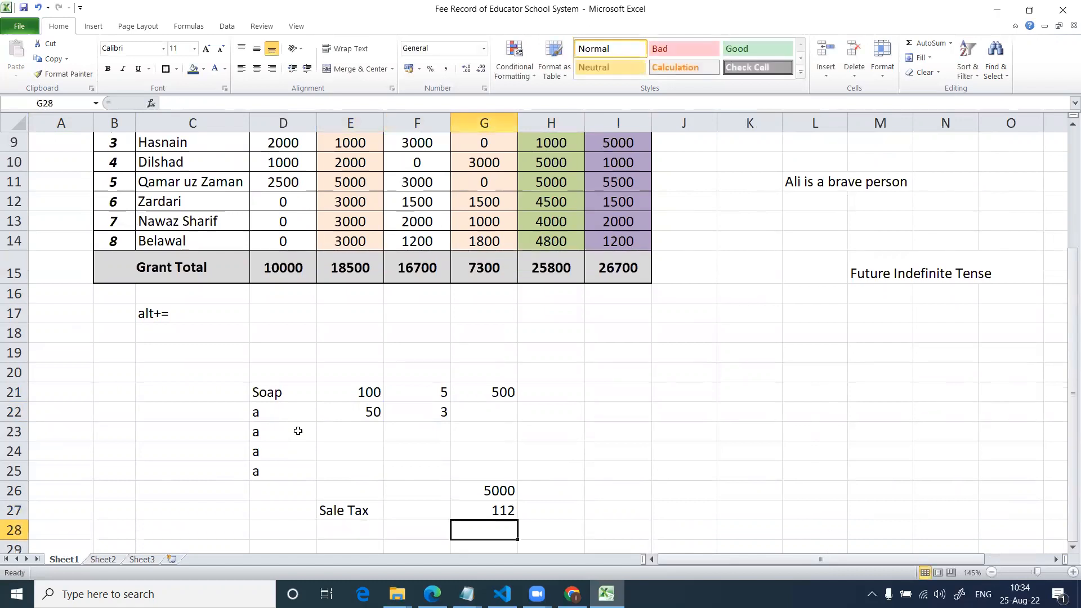
Try to add the sale tax to the bill total with a formula in G28.
type("=")
key("Up")
key("Up")
type("9+")
key("Up")
key("Return")
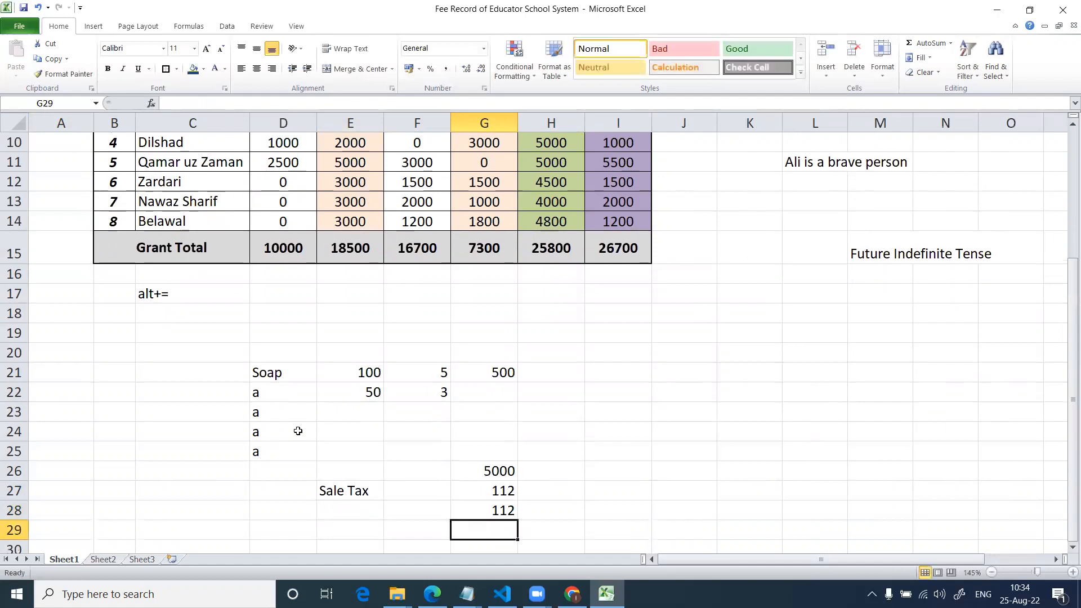
Add a discount row with the label Azadi Discount in E30 and 8 in G30.
key("Down")
key("Left")
key("Left")
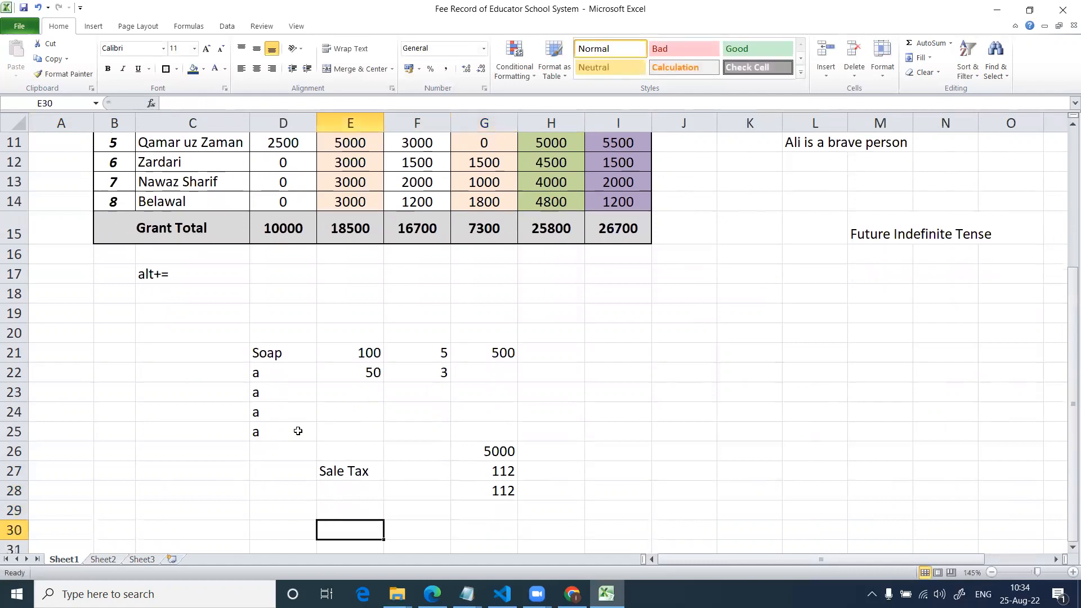
type("Aza")
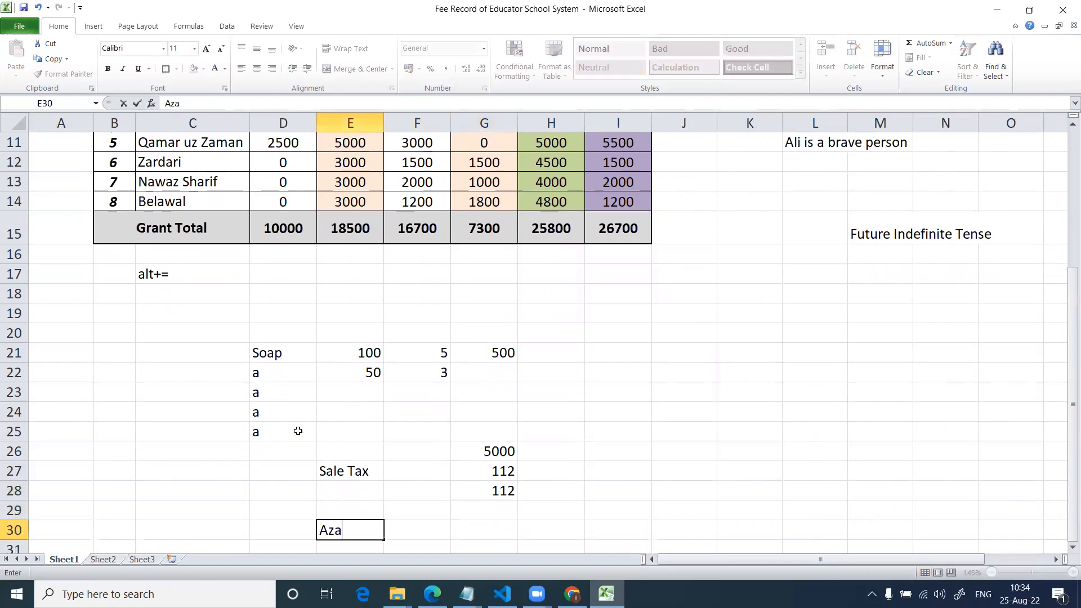
type("di Discount")
key("Right")
key("Right")
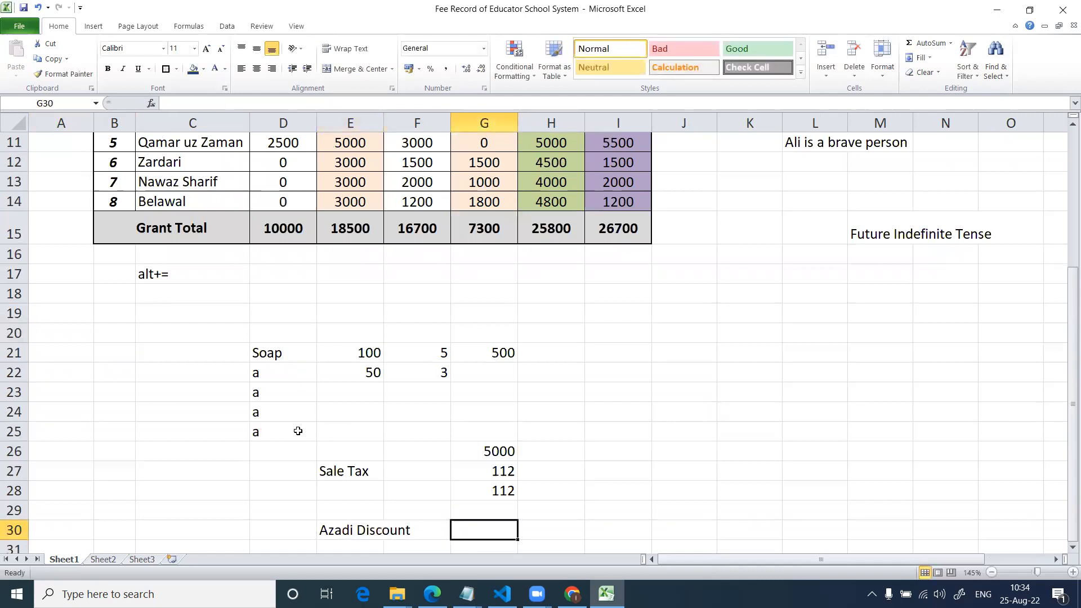
type("8")
key("Return")
key("Right")
key("Right")
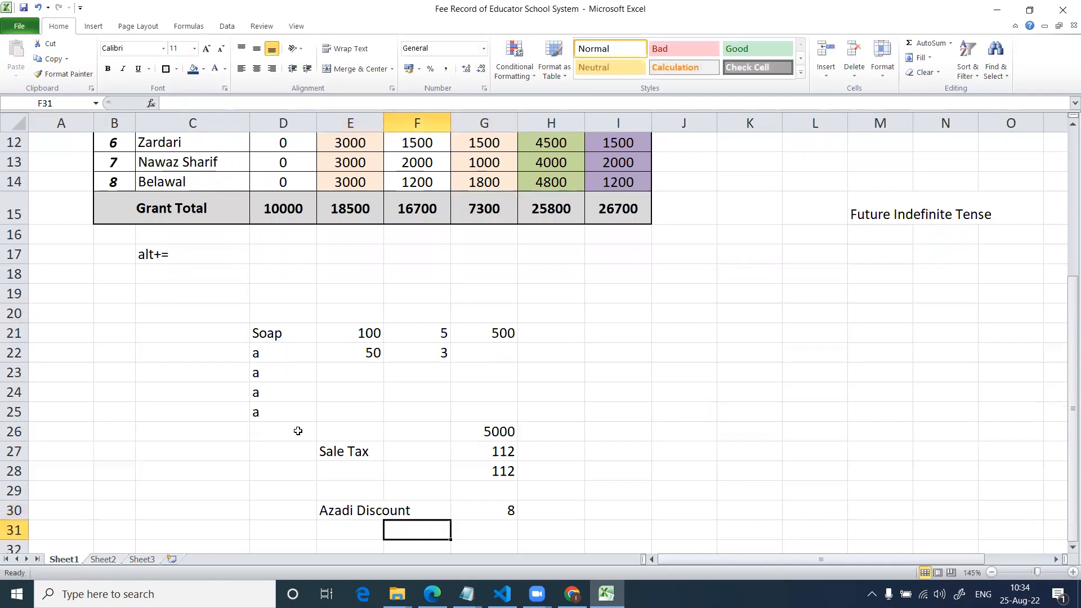
type("=")
key("Up")
Clear G28 and enter the formula =G27+G26 to add the sale tax to the bill total.
key("Up")
key("Escape")
key("Up")
key("Up")
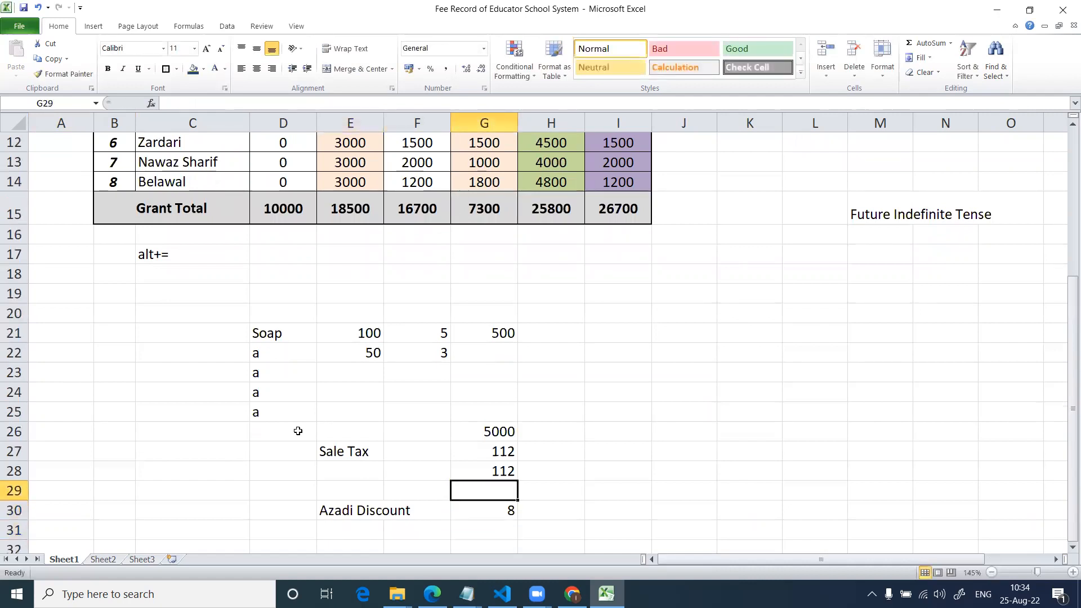
key("Up")
key("Delete")
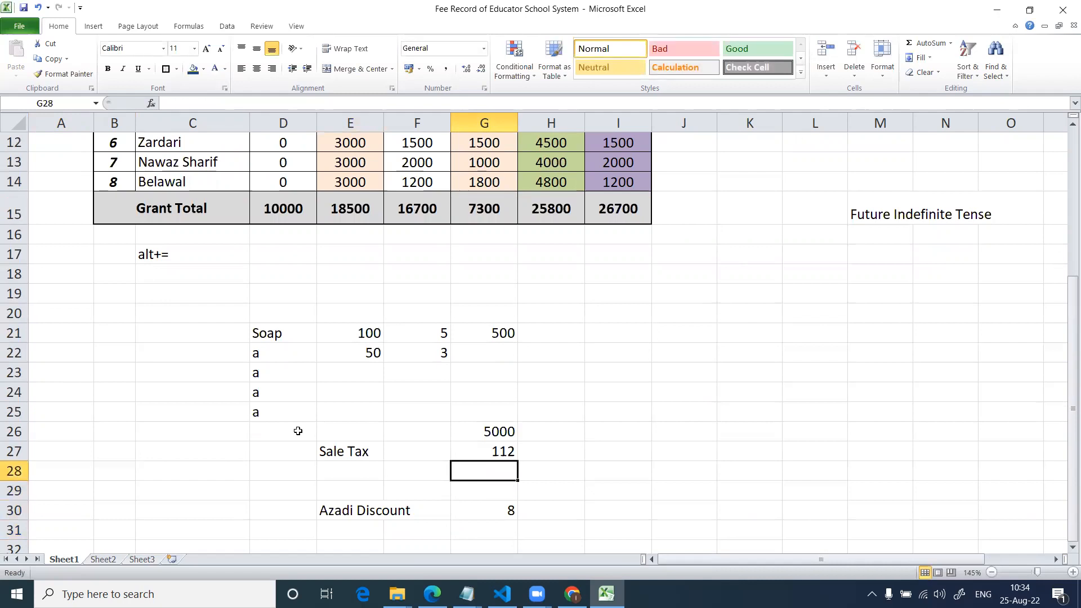
type("=")
key("Up")
type("+")
Enter the formula =G30-G28 in G31 to subtract the taxed total from the Azadi discount.
key("Up")
key("Up")
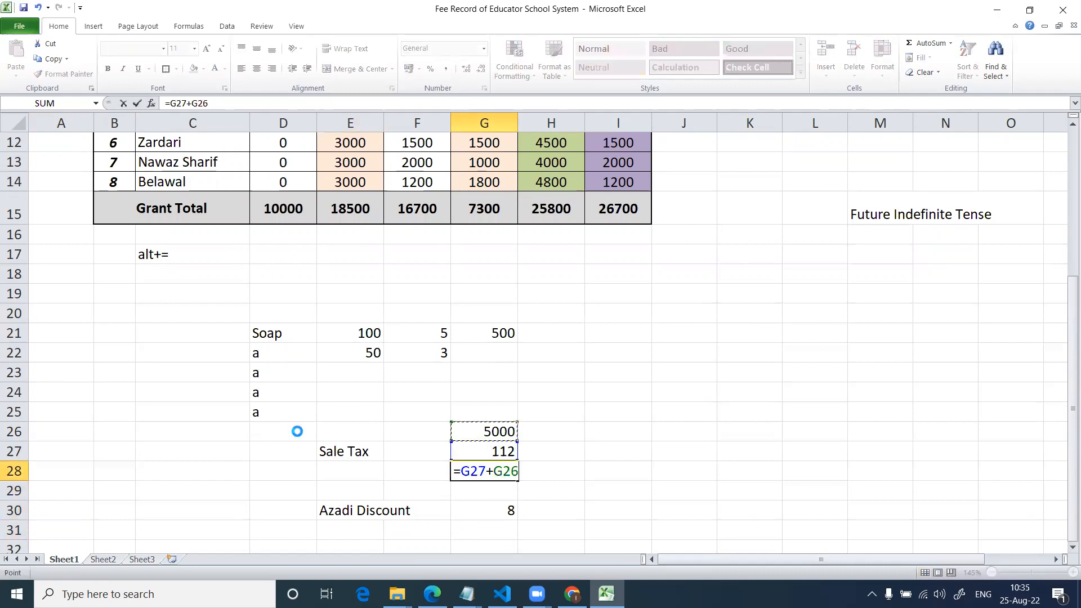
key("Return")
key("Down")
key("Down")
type("=")
key("Up")
type("-")
Clear G31 and enter the formula =G28-G30 to subtract the Azadi discount from the taxed total.
key("Up")
key("Up")
key("Up")
key("Return")
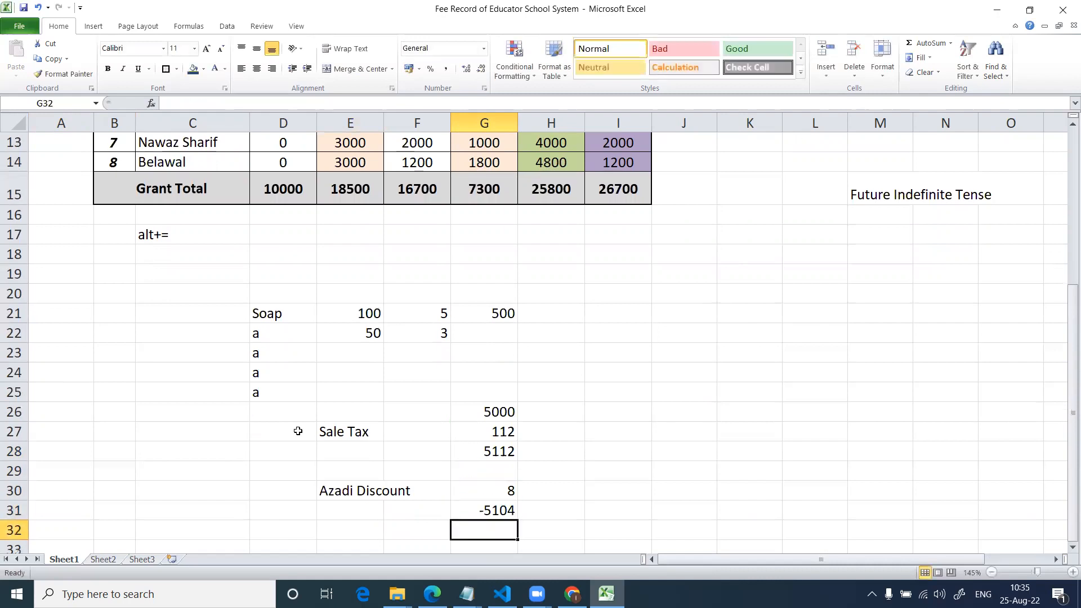
key("Up")
key("Delete")
key("Up")
key("Down")
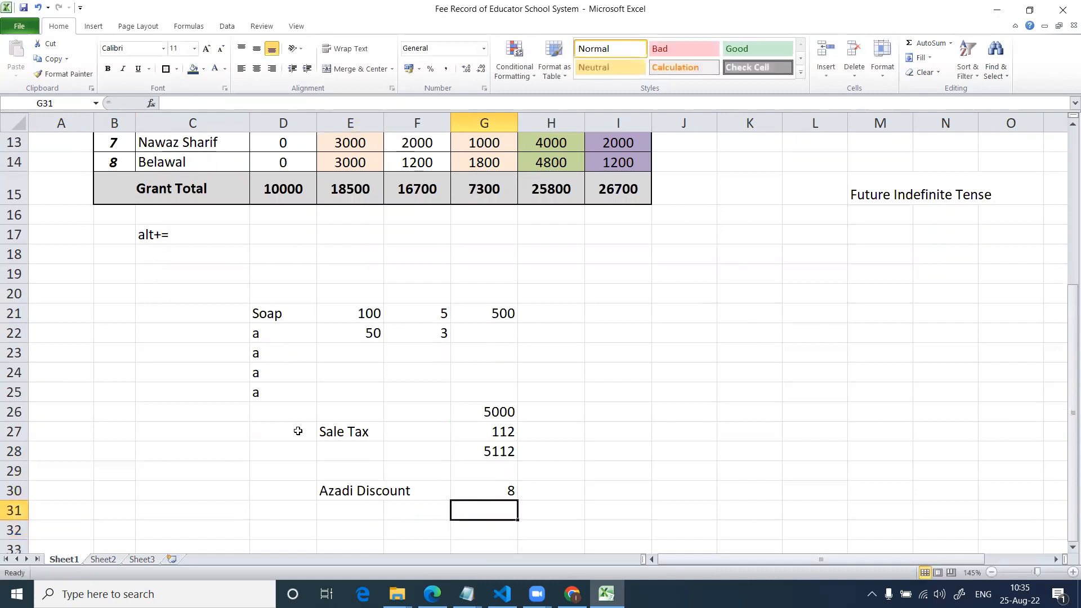
type("=")
key("Up")
key("Up")
key("Up")
type("-")
key("Up")
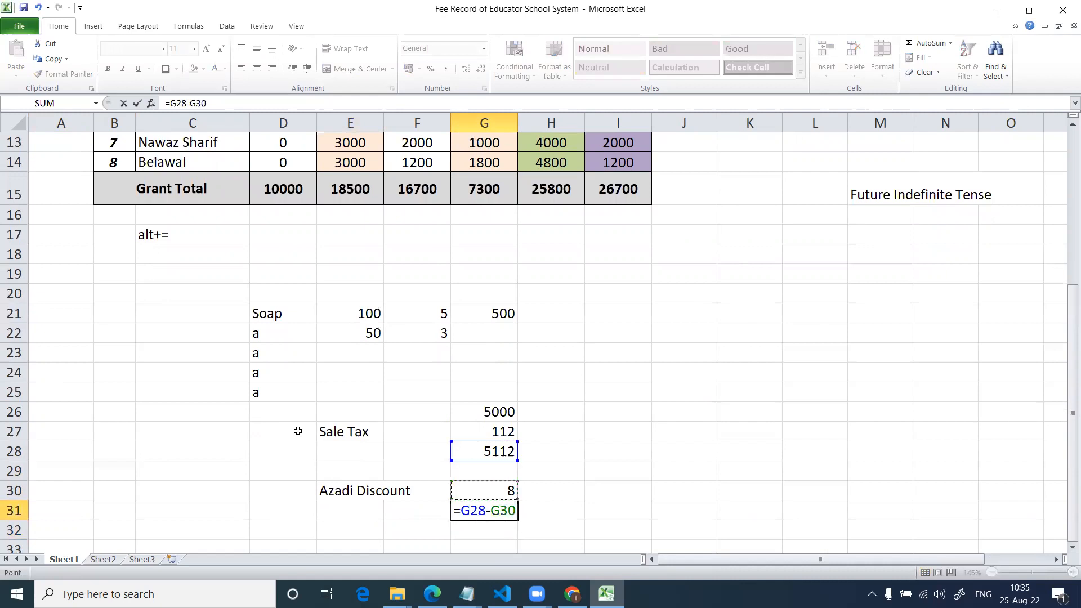
key("Return")
key("Return")
Add a heading below the discounted total with Total in D33 and bill in E33.
key("Left")
key("Left")
key("Left")
type("Total")
key("Tab")
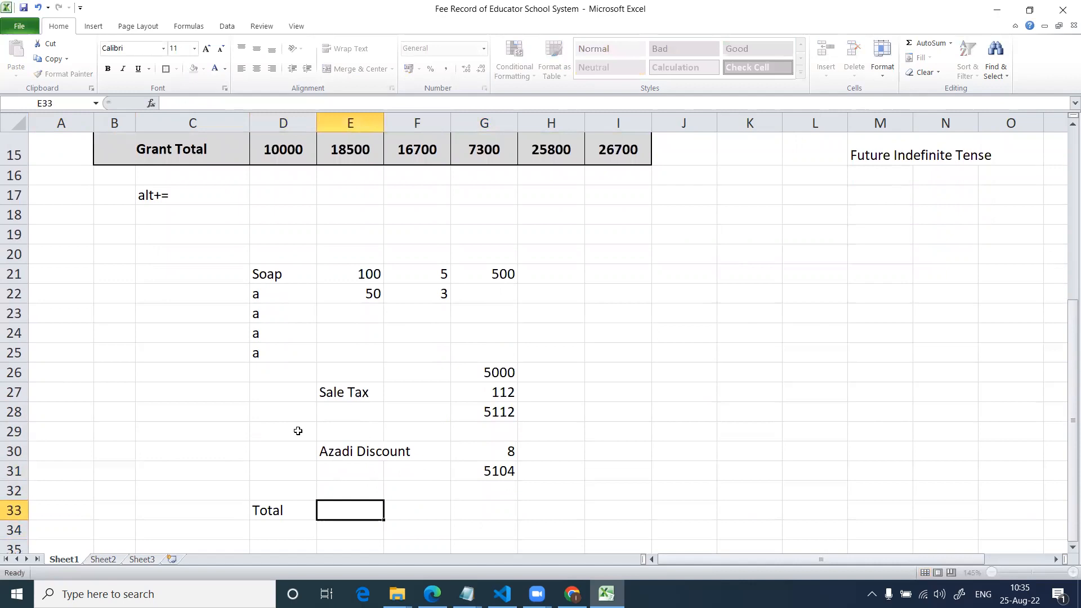
type("bill")
key("Tab")
Enter the label Yours total bill in E35.
key("Down")
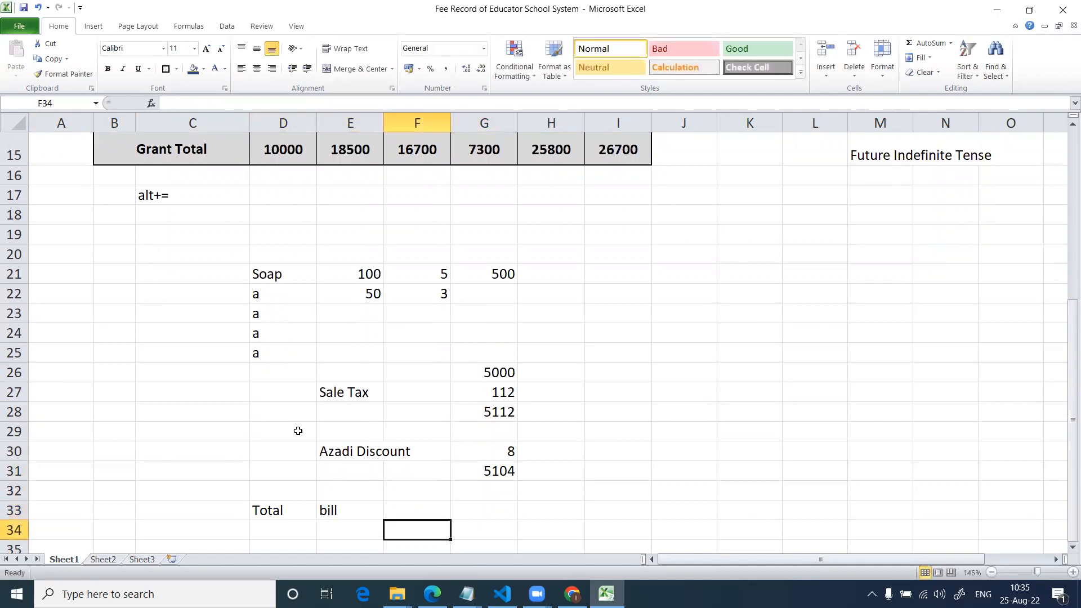
key("Down")
key("Left")
type("Yours ")
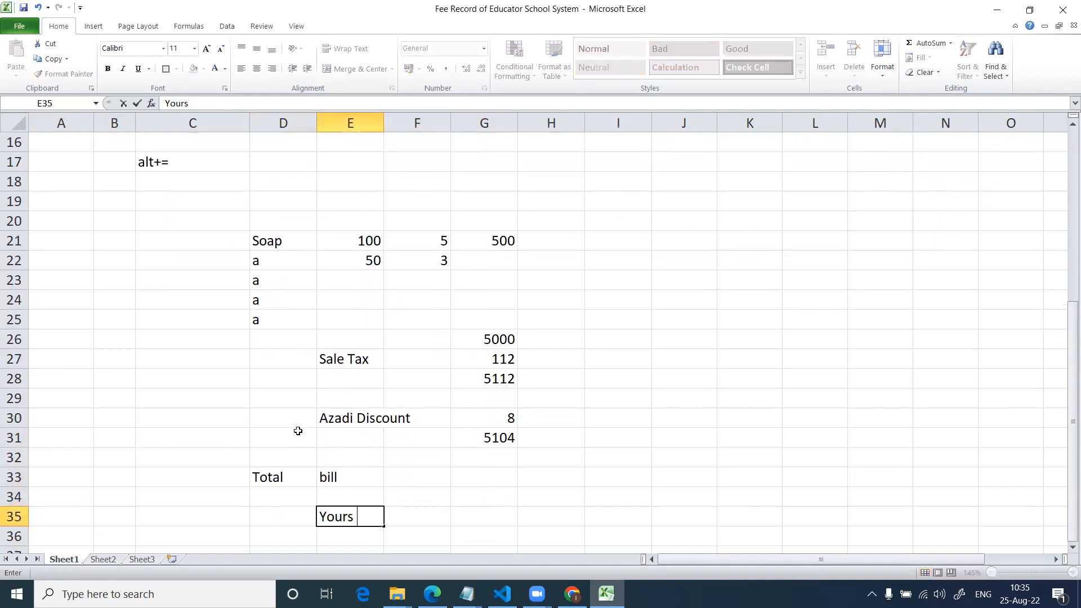
type("total bill")
key("Return")
key("Return")
Add a payment row with the label Paid in E37 and 5000 in G37.
type("Paid")
key("Tab")
key("Tab")
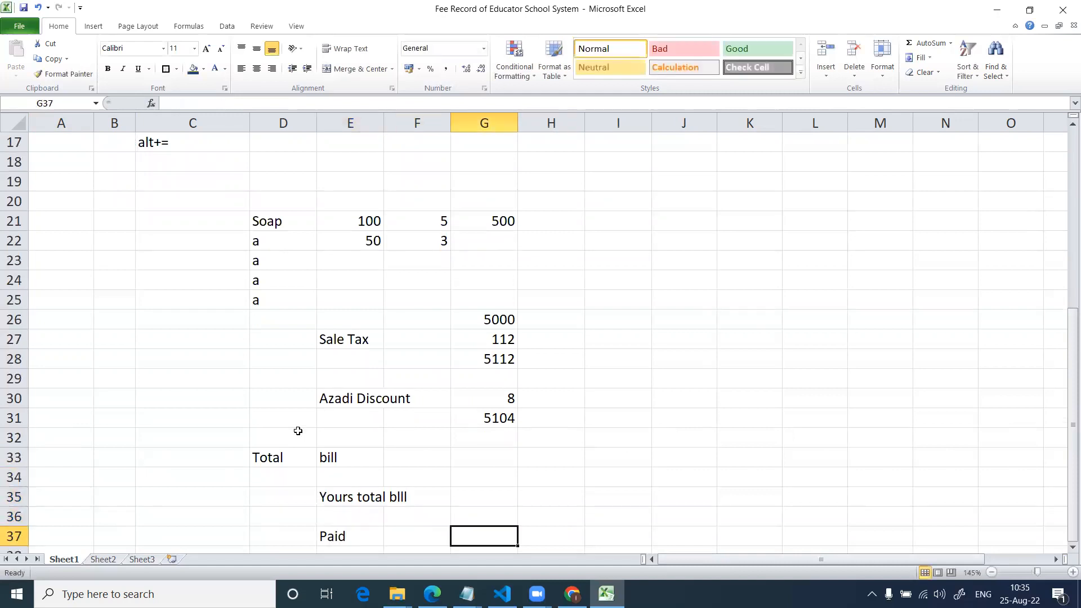
type("5000")
key("Return")
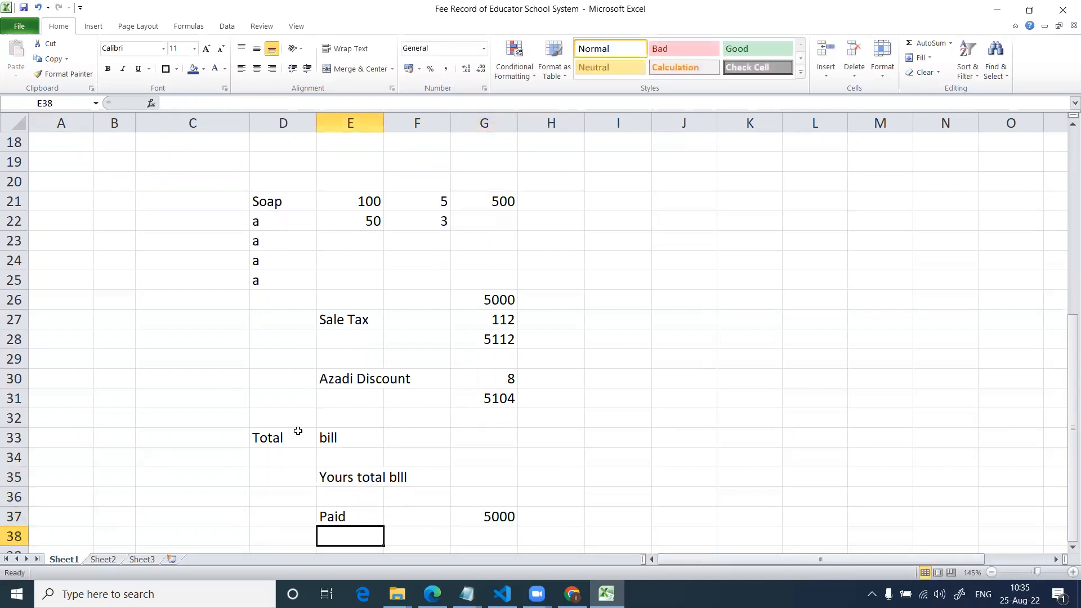
Enter 4500 in G35 as the amount of the total bill.
key("Down")
key("Up")
key("Up")
key("Up")
key("Up")
key("Right")
key("Right")
type("4500")
key("Return")
Enter the label Remaining in E39, two rows below the Paid label.
key("Down")
key("Down")
key("Down")
key("Left")
key("Left")
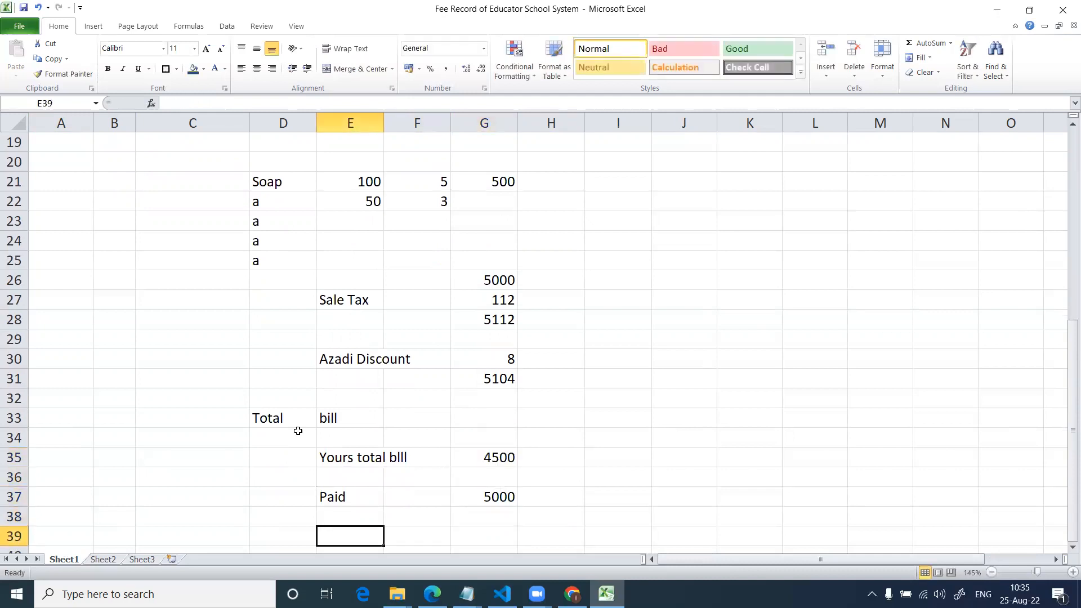
type("Remaining")
key("Right")
key("Right")
Enter the formula =G37-G35 in G39 to subtract the total bill from the paid amount.
type("=")
key("Up")
key("Up")
type("-")
key("Up")
key("Up")
key("Up")
key("Up")
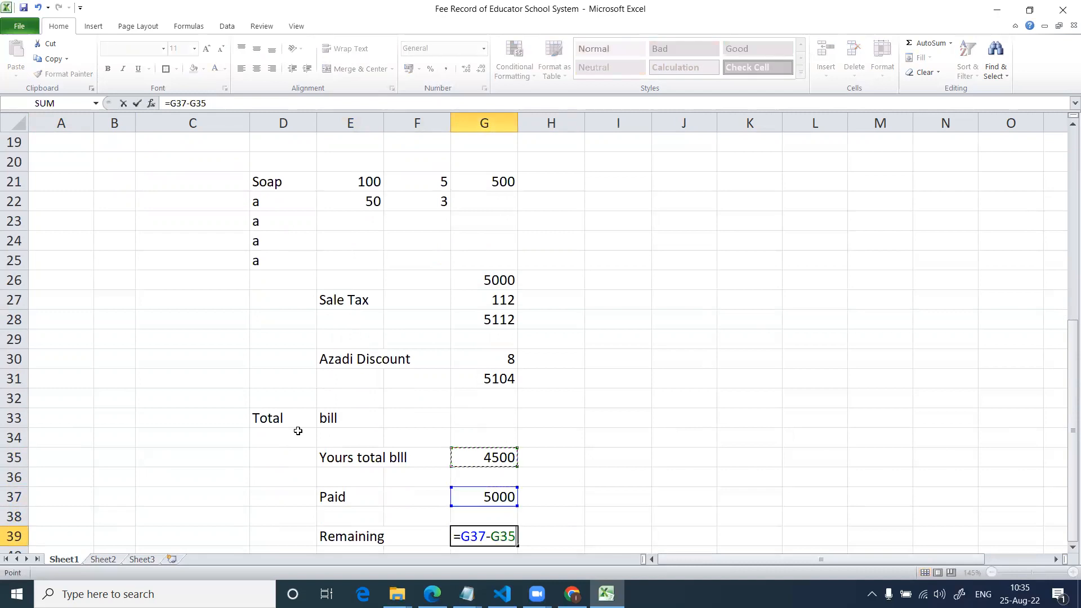
key("Return")
key("Up")
key("Right")
key("Right")
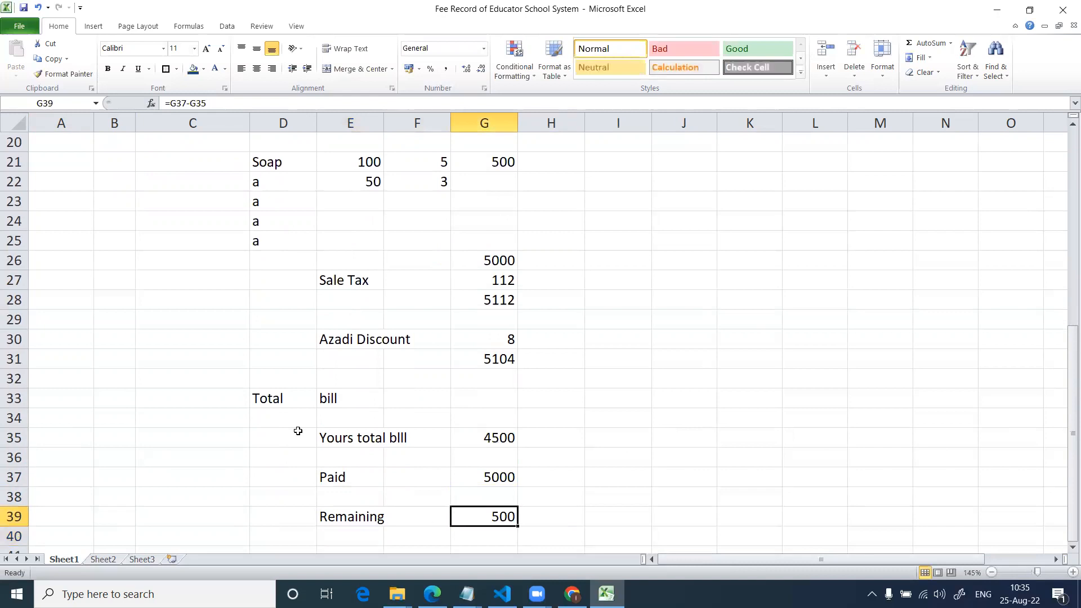